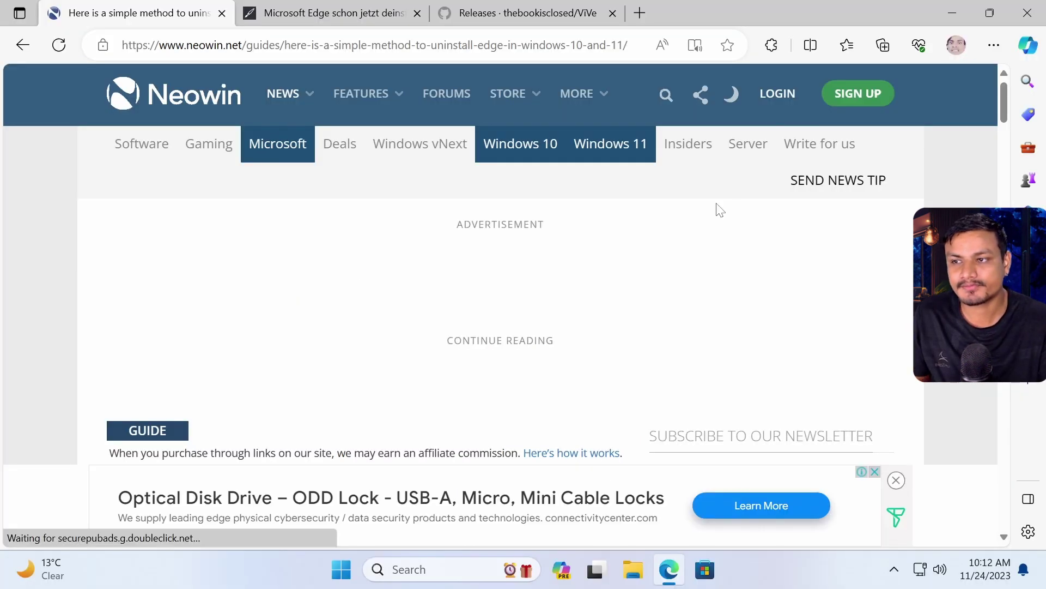
Step: Scroll through the Neowin Edge-uninstall guide to review its steps
scroll(273, 171, down, 10)
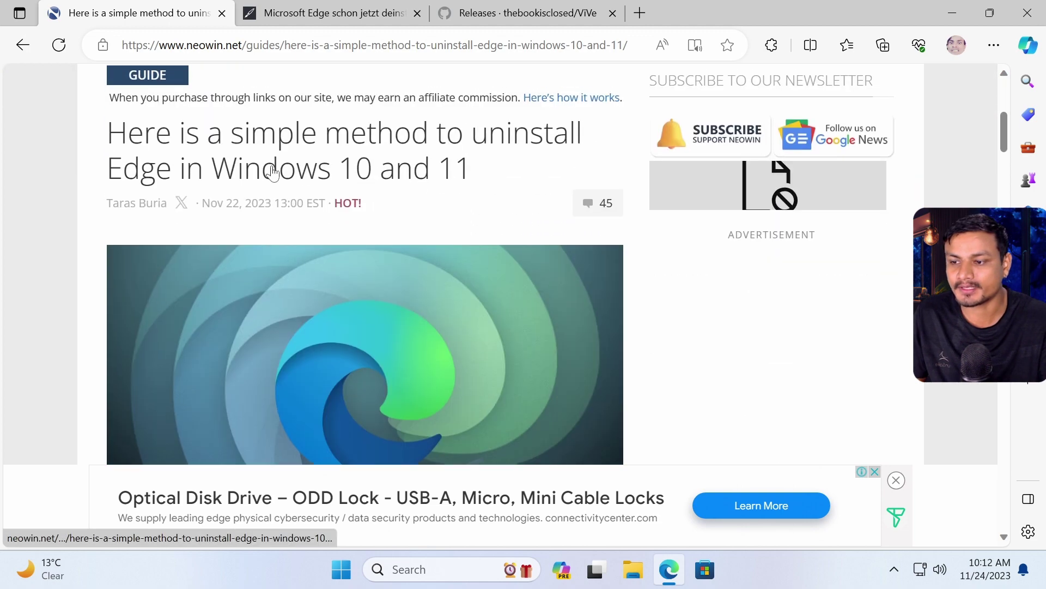
scroll(299, 196, up, 5)
scroll(402, 219, down, 4)
scroll(403, 229, up, 7)
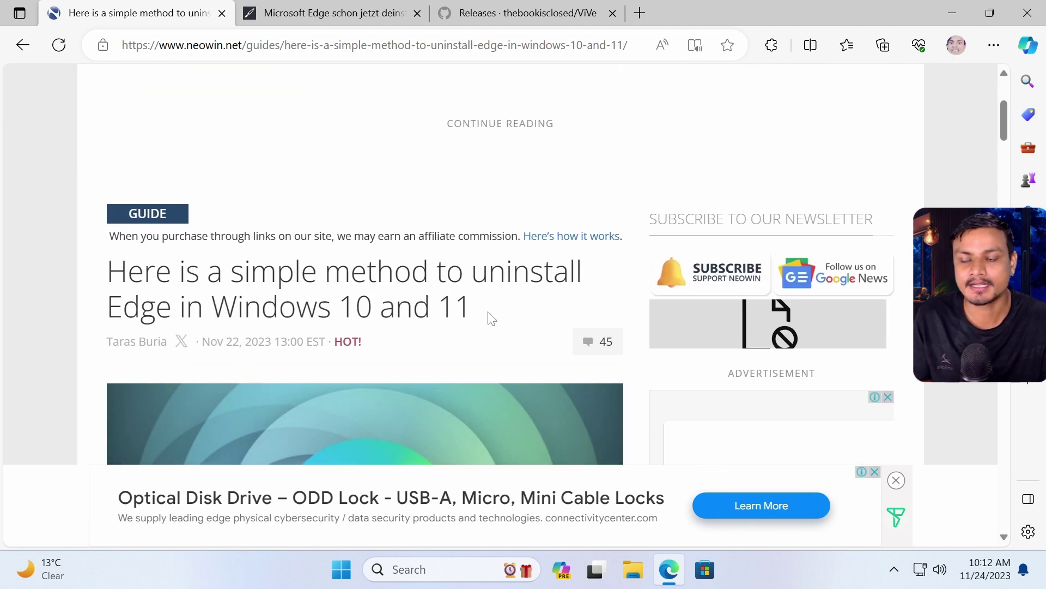
scroll(485, 305, down, 3)
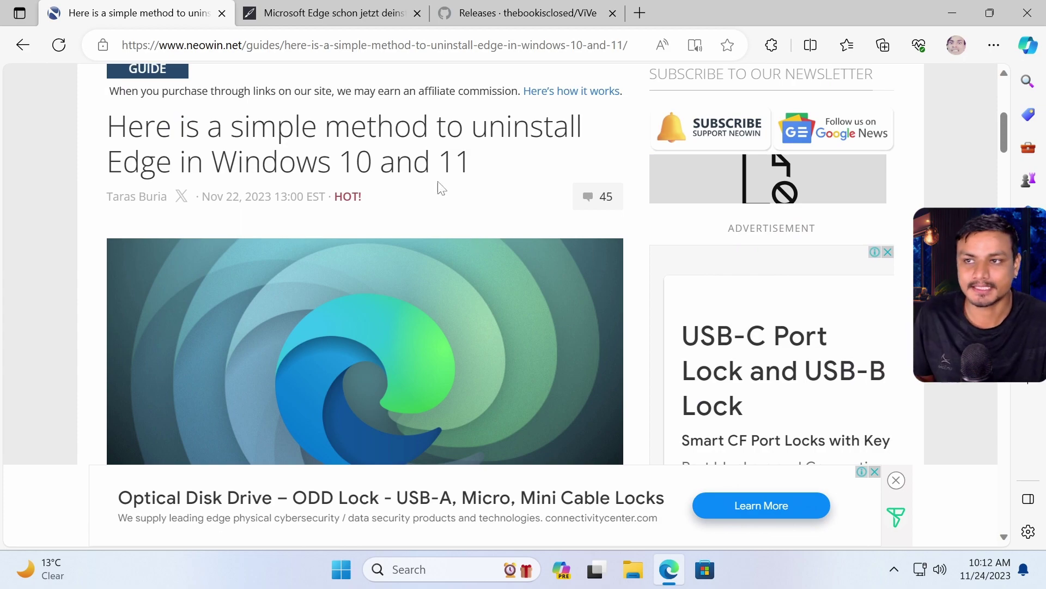
scroll(375, 82, down, 10)
scroll(327, 272, down, 8)
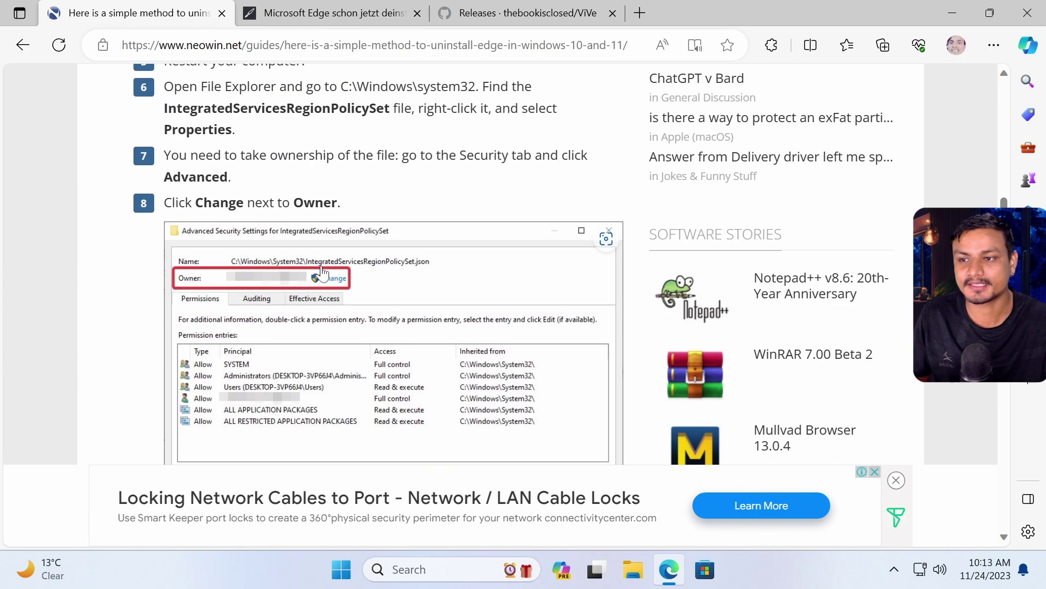
scroll(365, 283, up, 10)
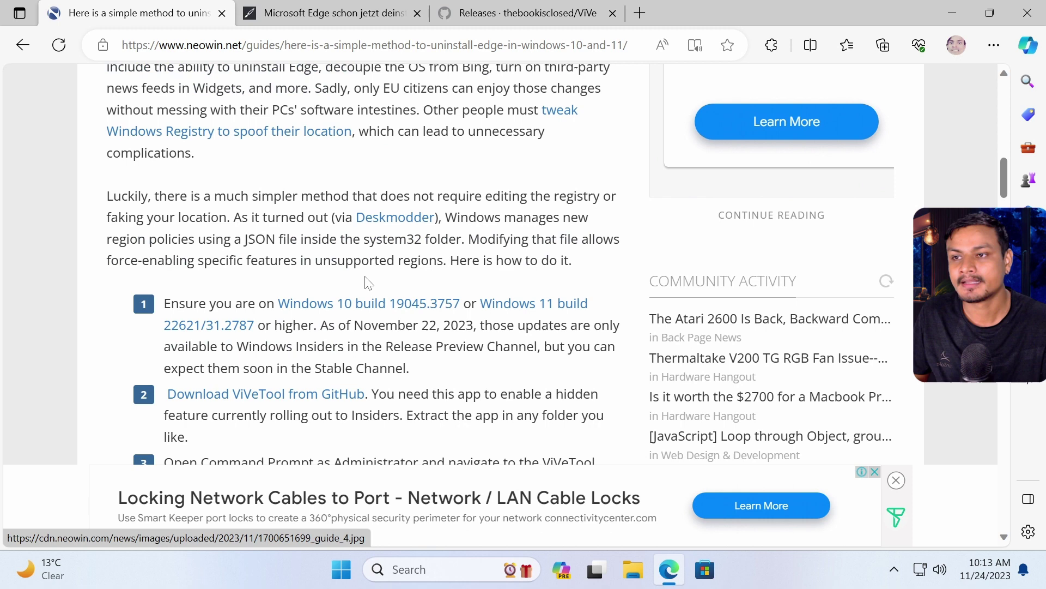
scroll(460, 196, up, 5)
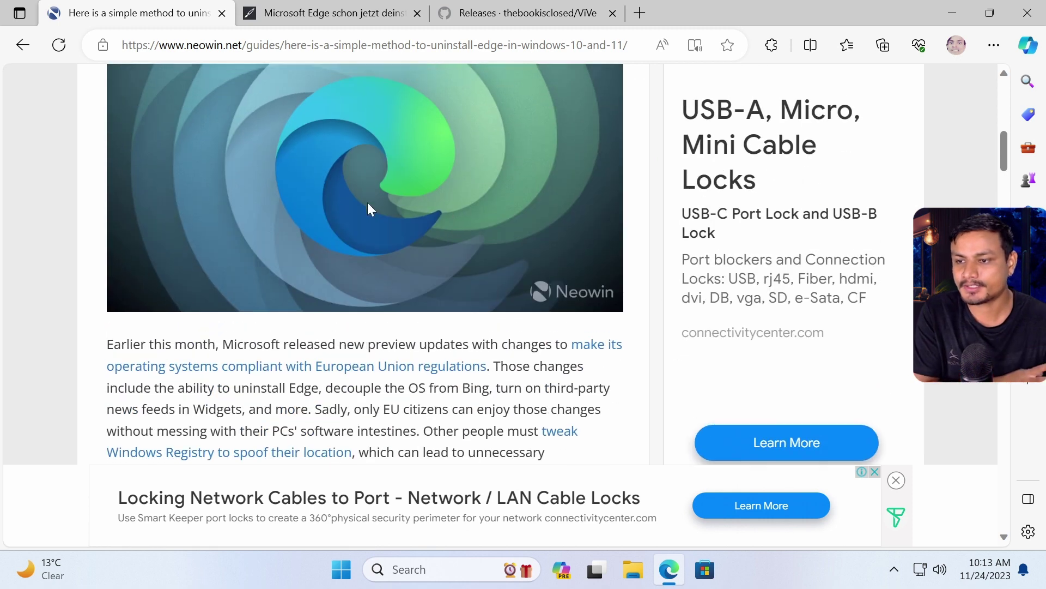
Step: Skim the Deskmodder article, close its tab, and minimise Edge to the desktop
click(306, 14)
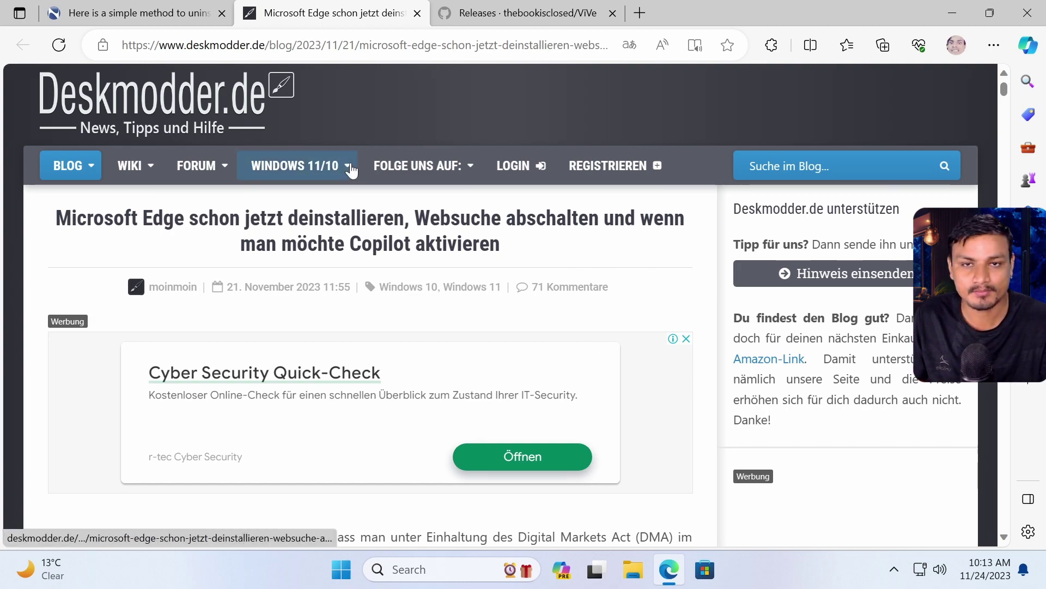
scroll(366, 218, down, 15)
scroll(348, 233, down, 3)
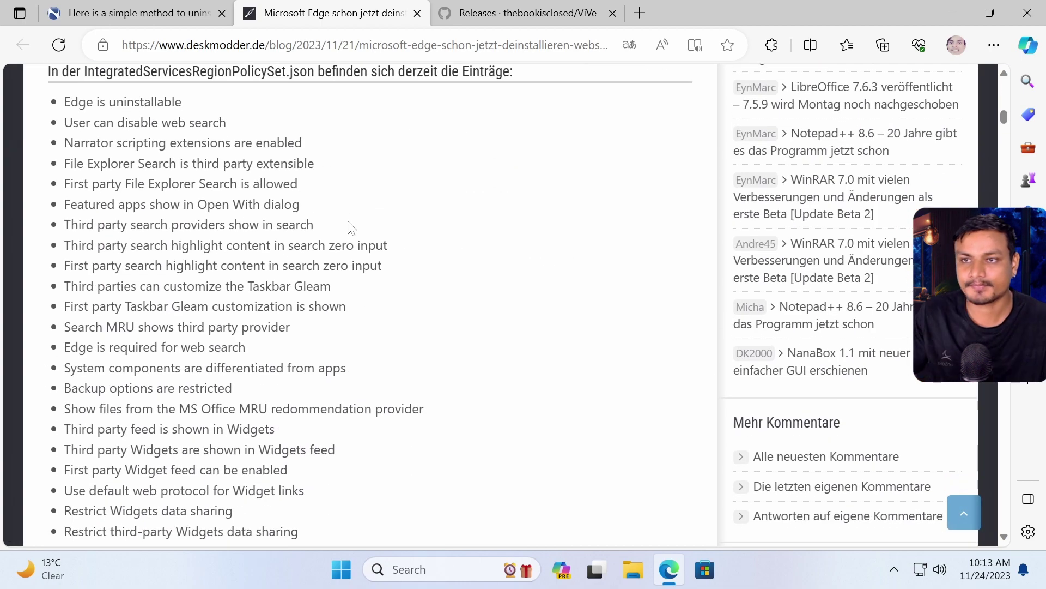
click(418, 13)
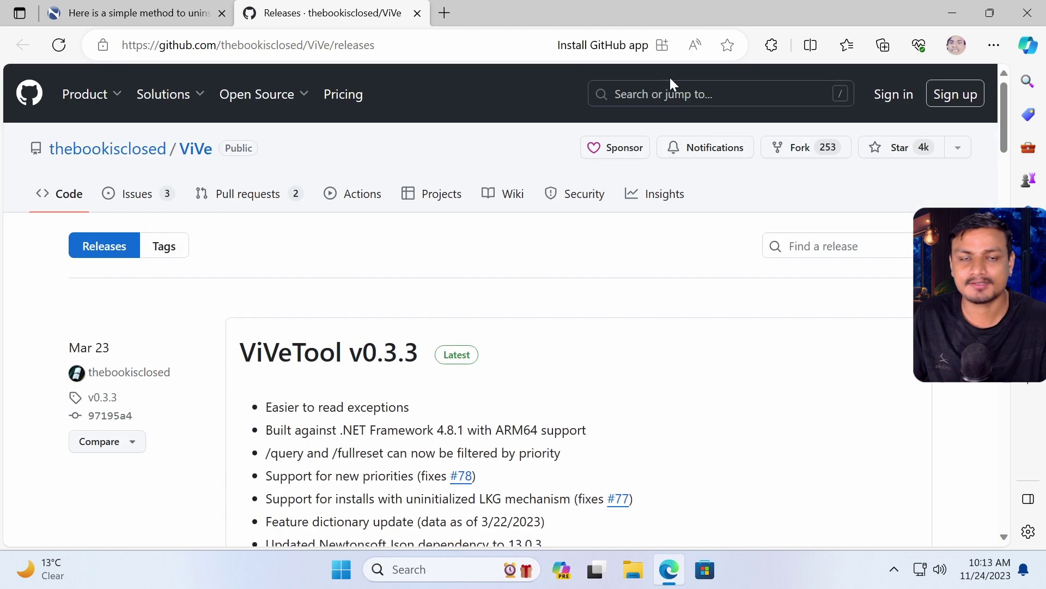
click(951, 15)
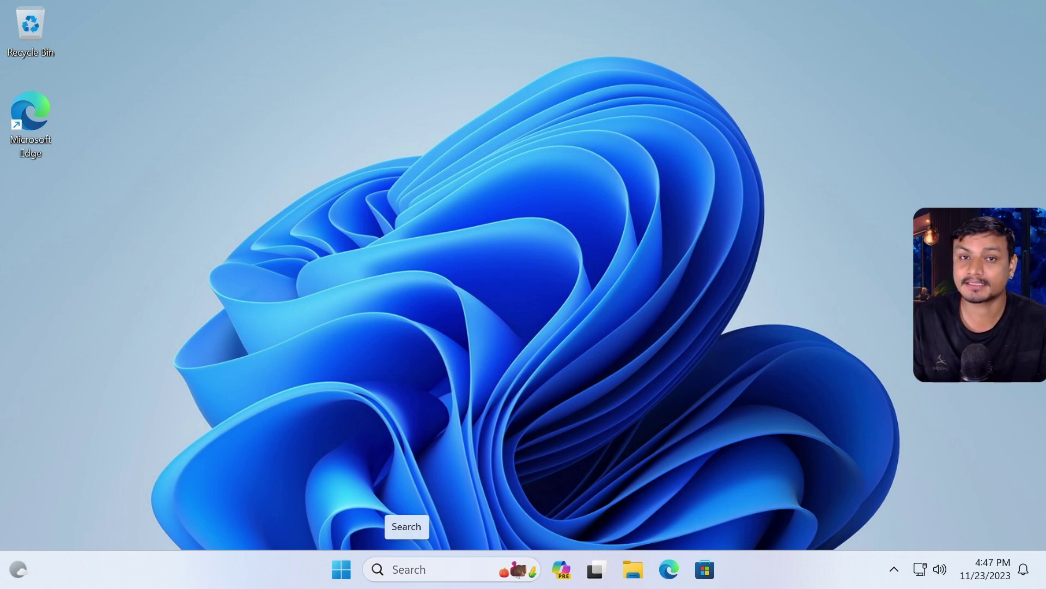
Step: Search 'about' and open the About your PC page in Settings
click(406, 569)
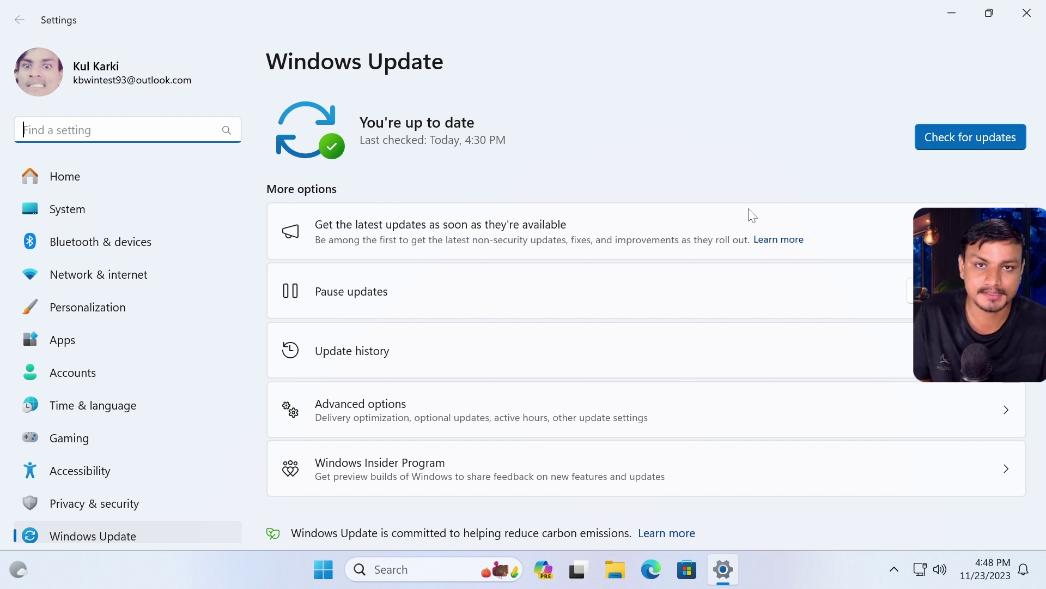
text(abou)
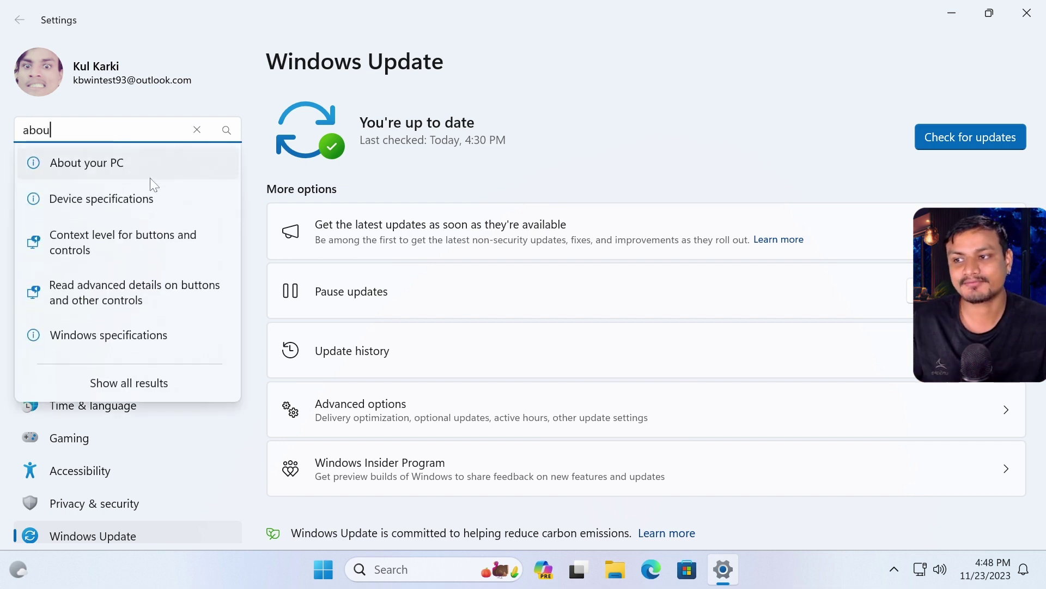
click(139, 169)
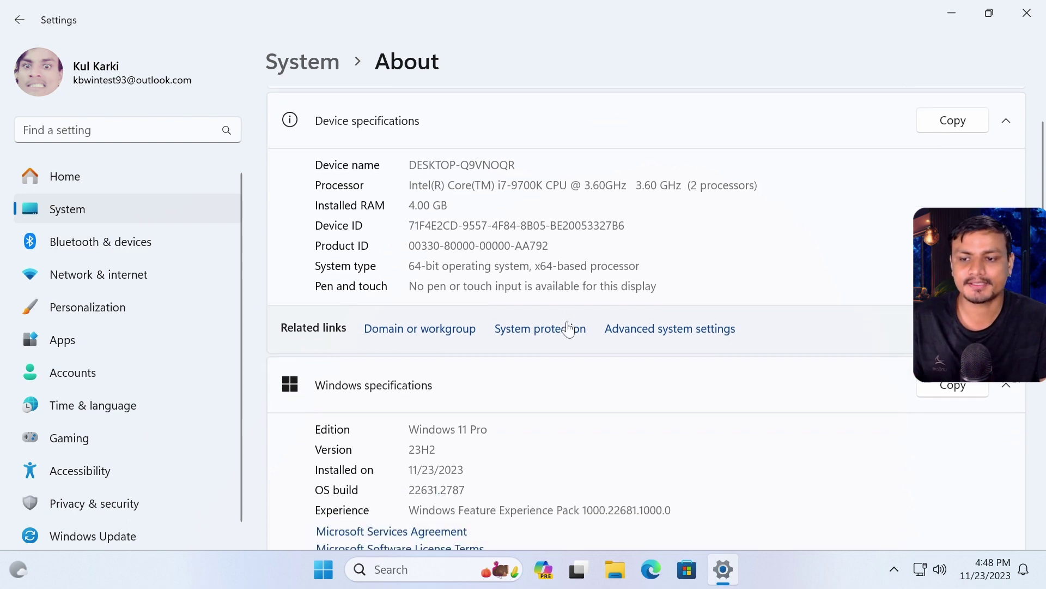
scroll(568, 328, down, 3)
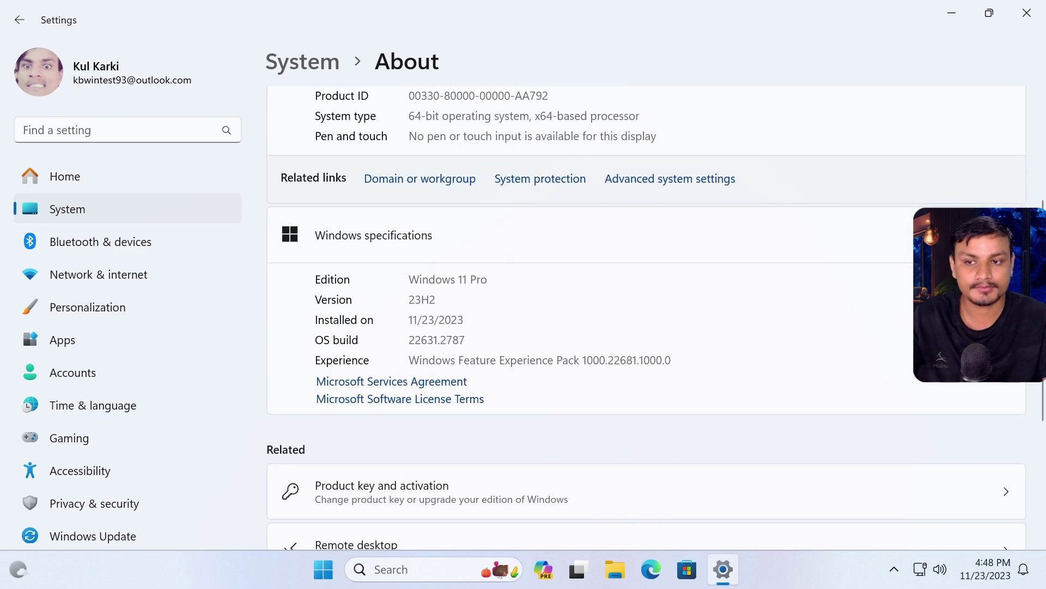
scroll(457, 270, down, 1)
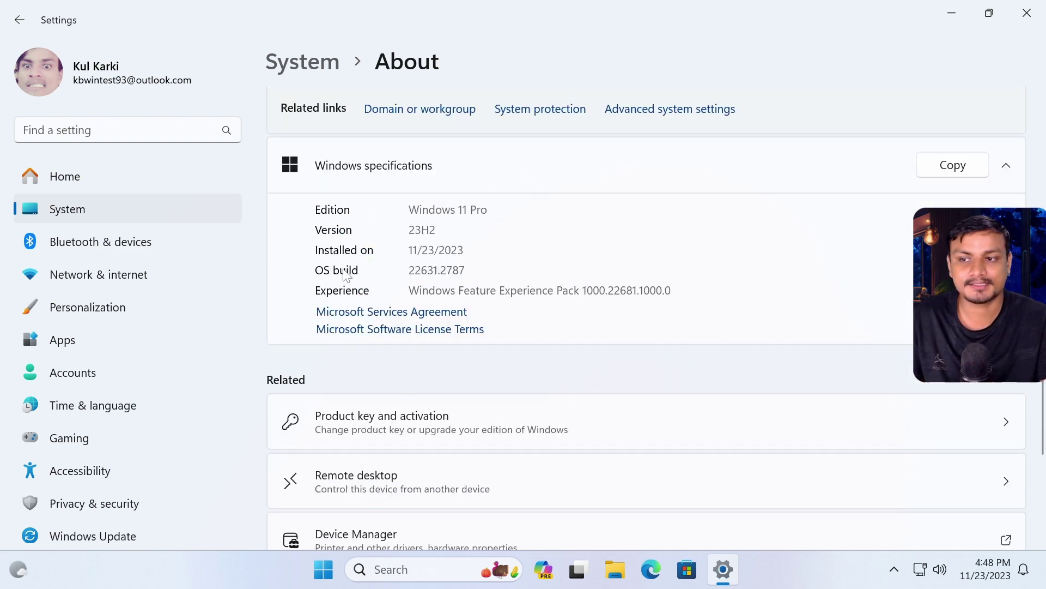
Step: Highlight the OS build number 22631.2787 on the About page
drag(465, 270, 409, 270)
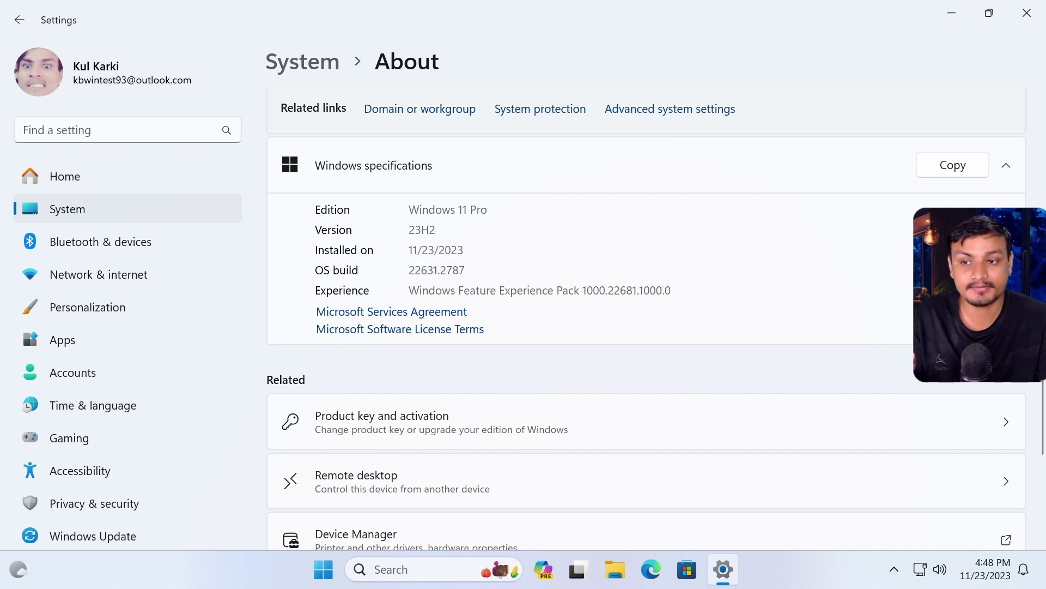
double_click(436, 270)
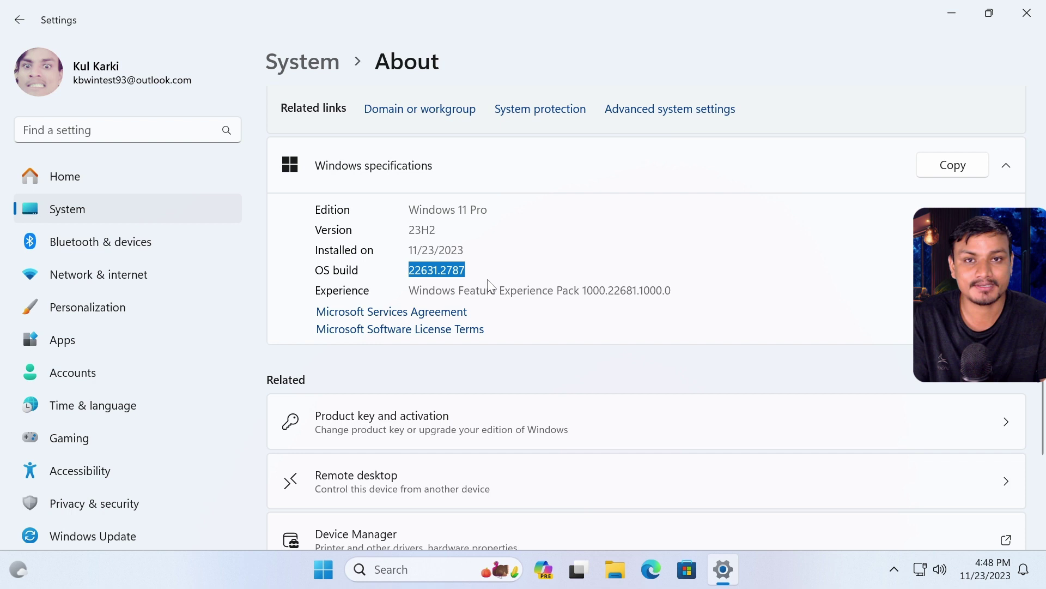
drag(464, 270, 409, 270)
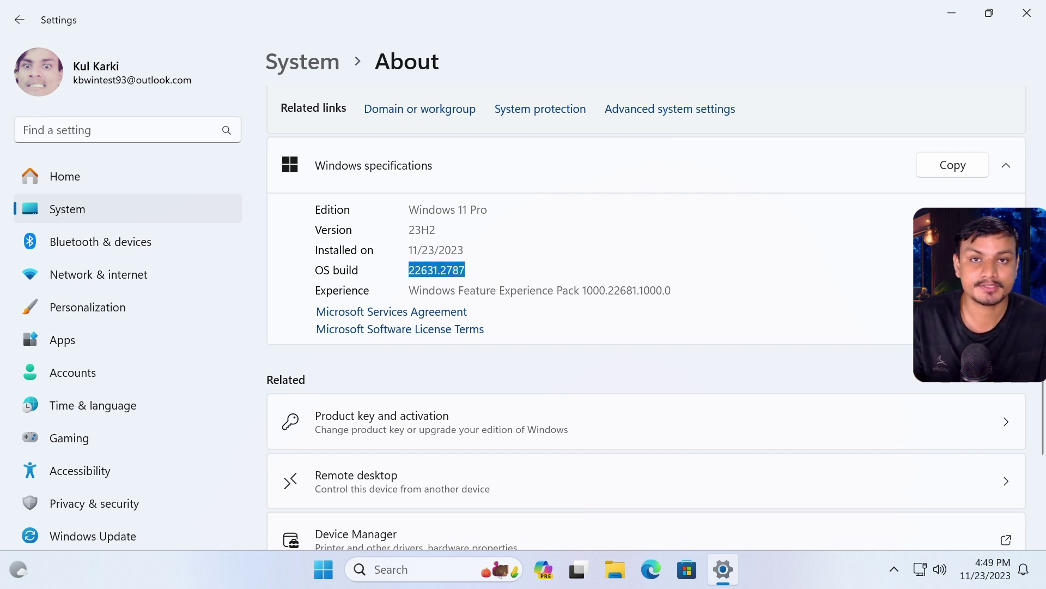
click(455, 271)
drag(465, 270, 409, 271)
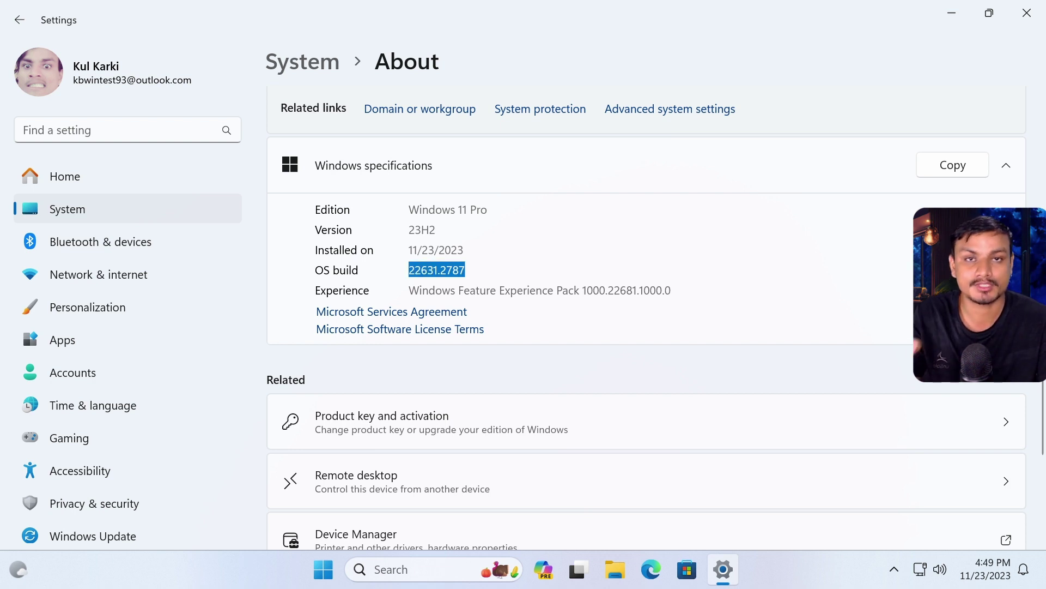
click(409, 271)
drag(408, 271, 465, 270)
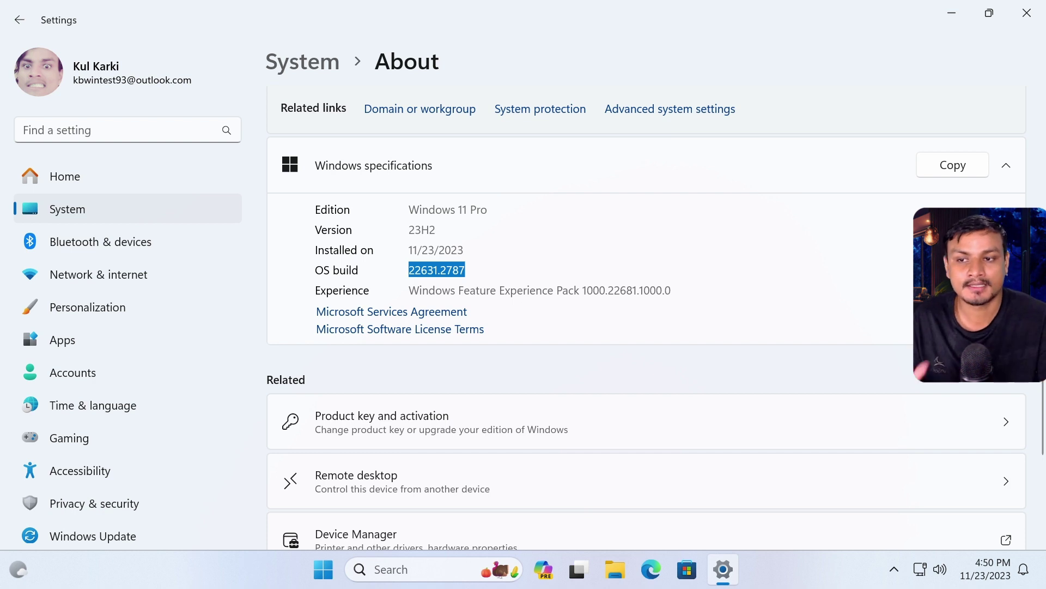
drag(465, 269, 408, 270)
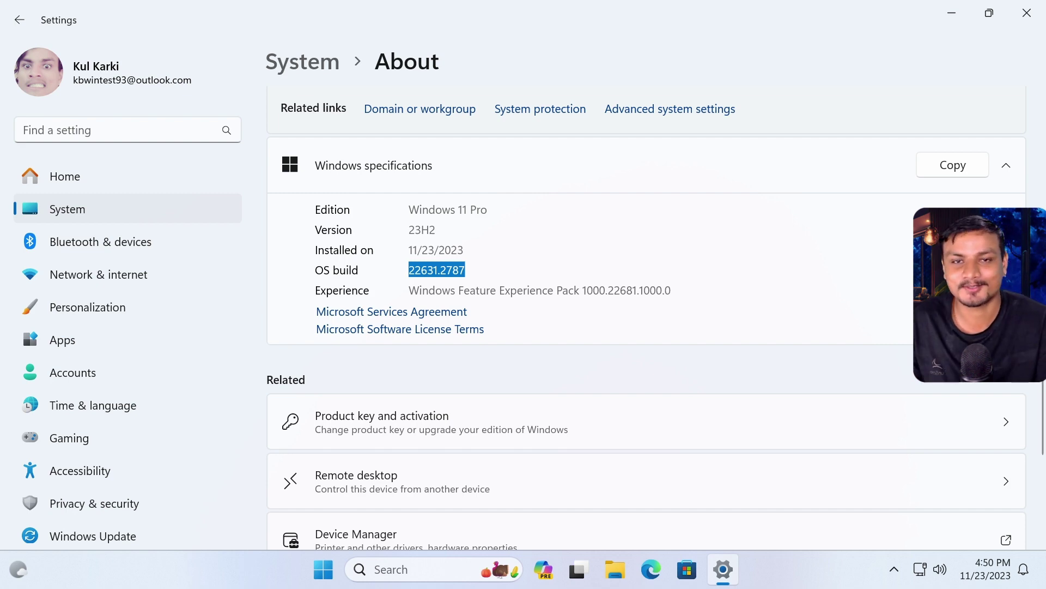
scroll(525, 311, up, 5)
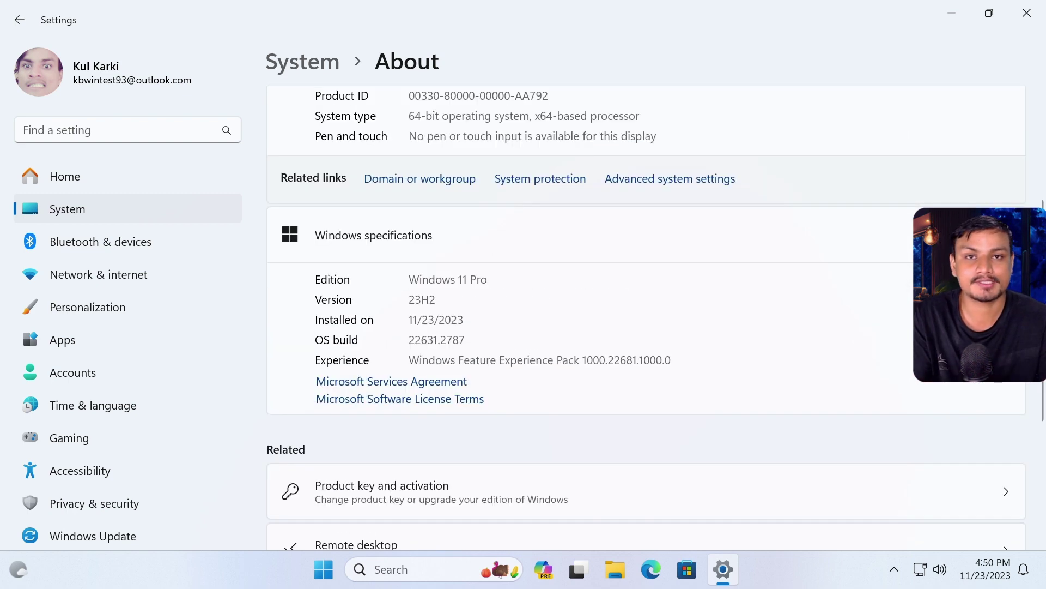
scroll(502, 334, down, 3)
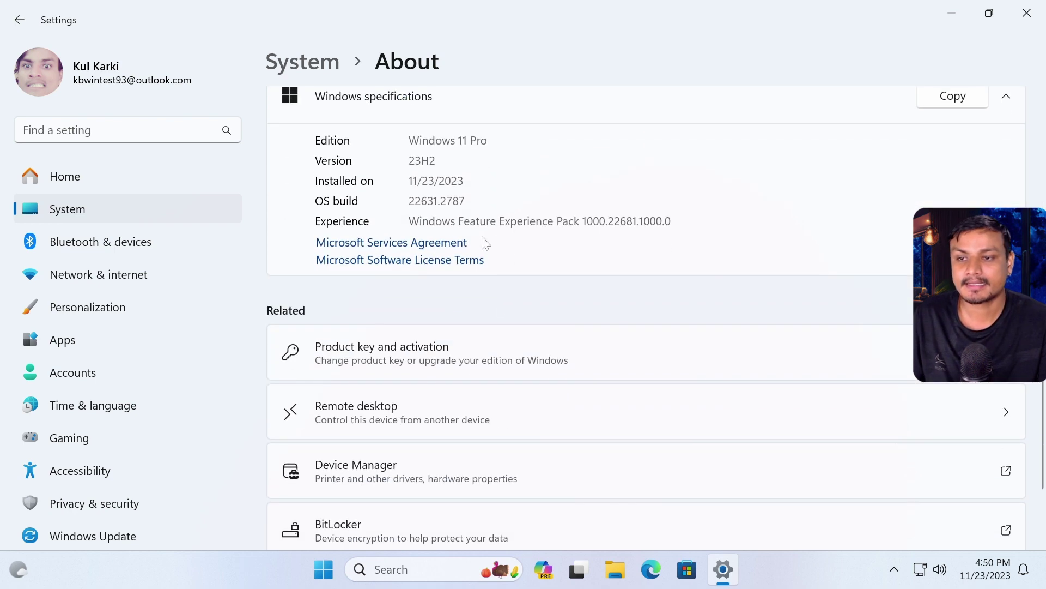
drag(466, 201, 409, 202)
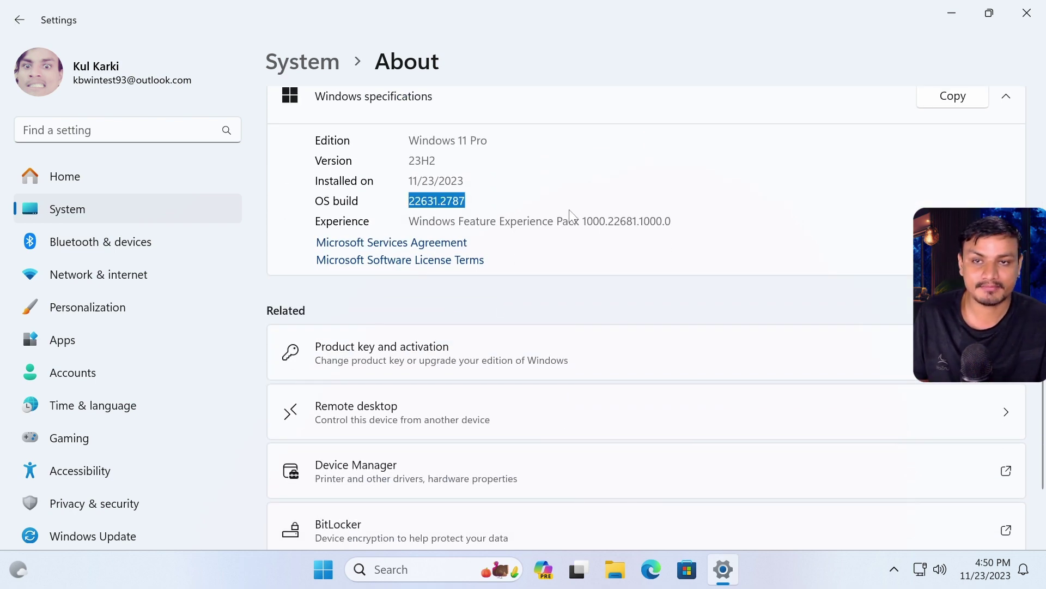
scroll(512, 251, up, 3)
scroll(646, 316, up, 2)
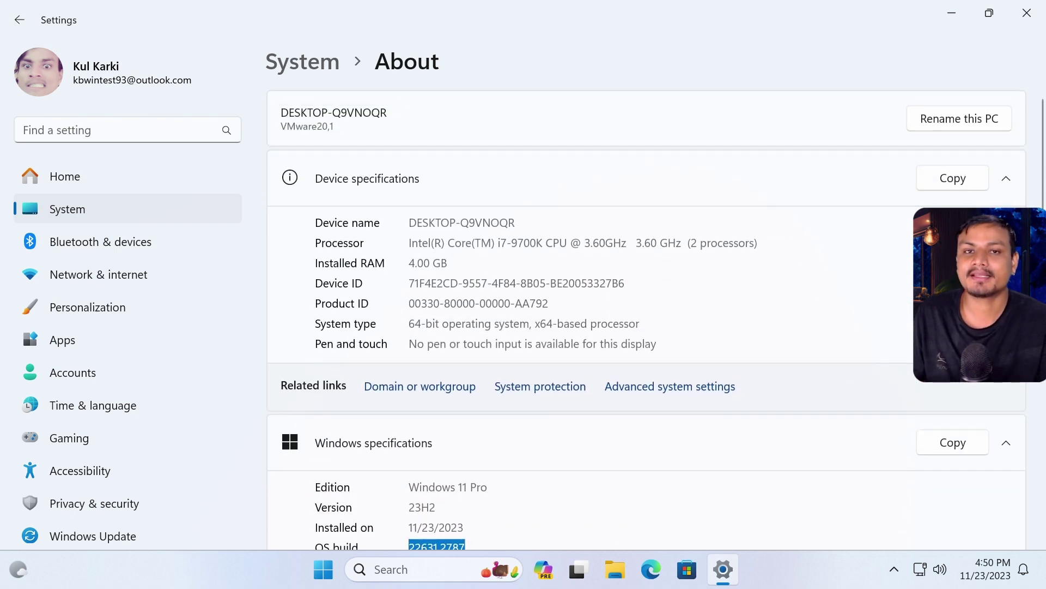
scroll(646, 316, down, 1)
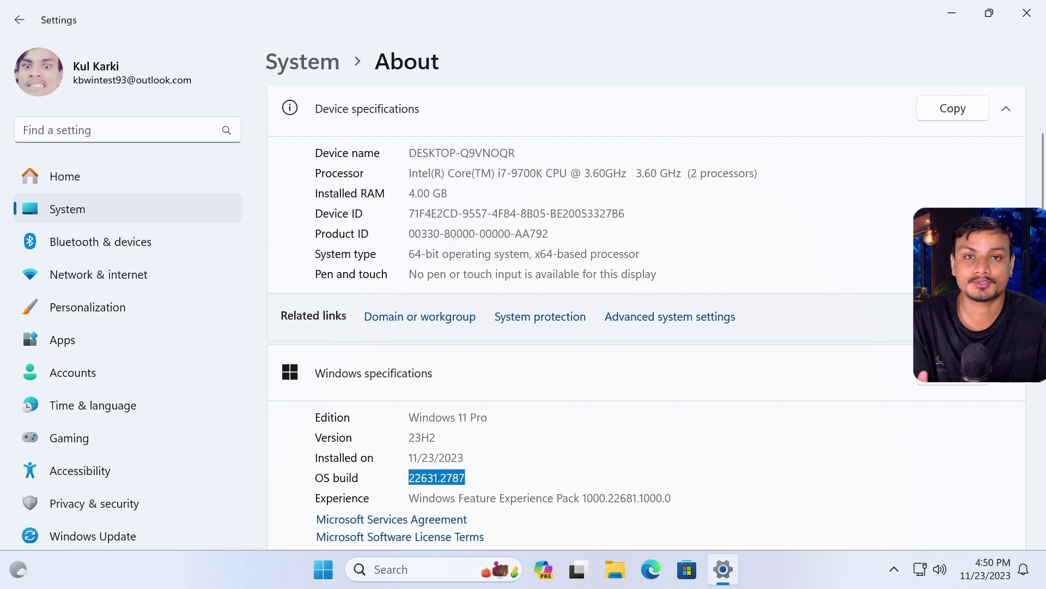
Step: Minimise Settings and bring Edge back on the ViVeTool releases page
click(952, 13)
mouse_move(652, 569)
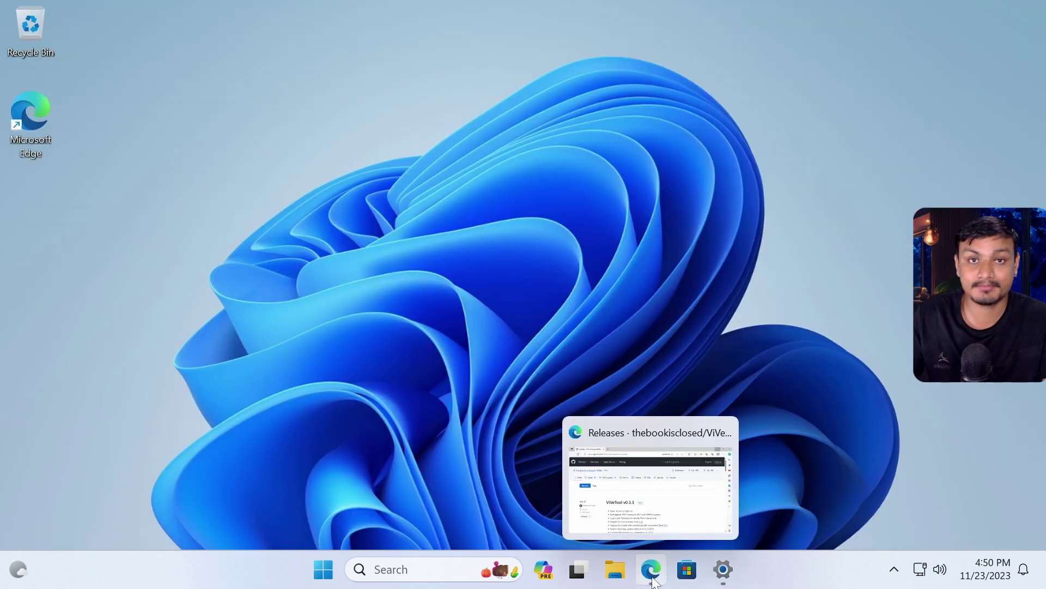
click(659, 453)
Step: Download ViVeTool-v0.3.3.zip from the release Assets and restore the Edge window down
scroll(582, 245, down, 2)
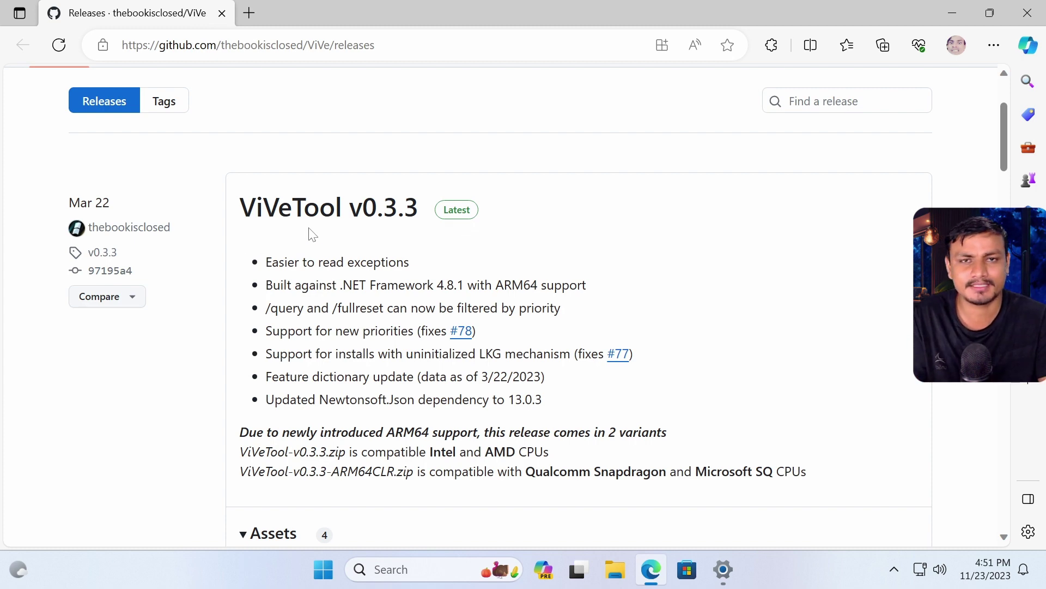
scroll(311, 235, down, 3)
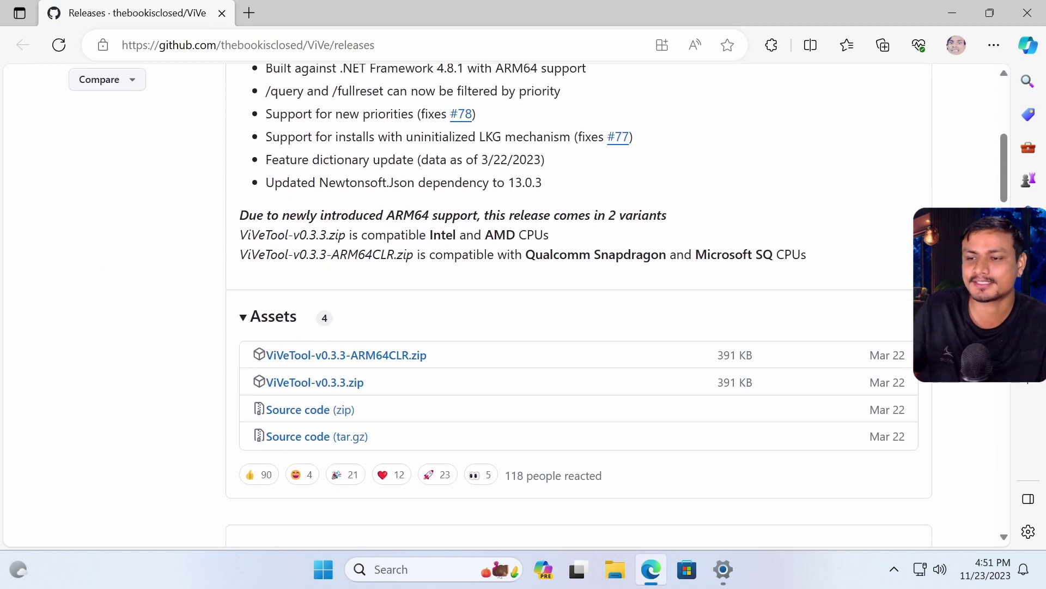
scroll(533, 320, down, 1)
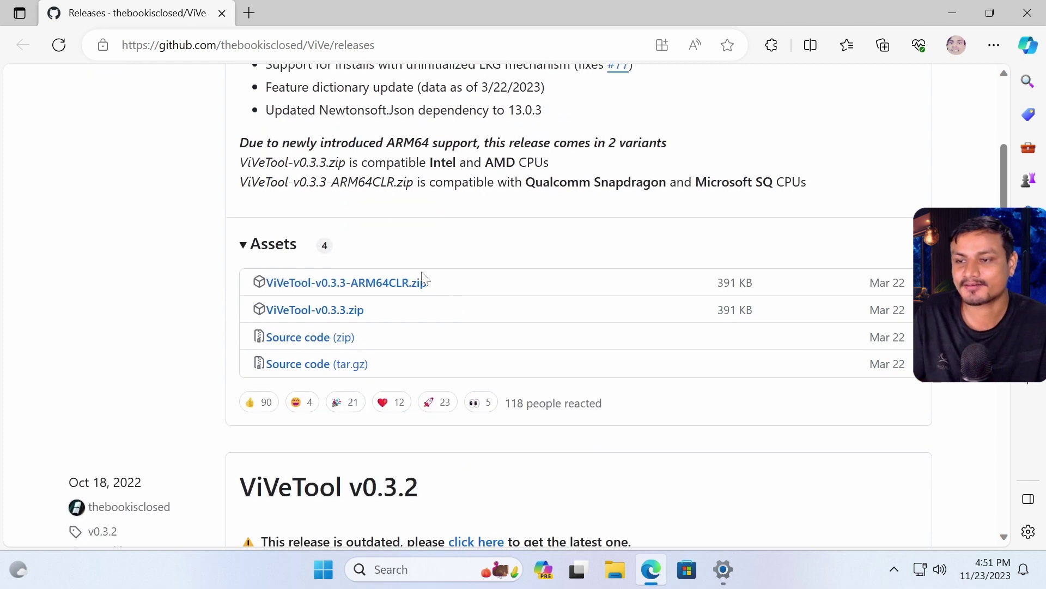
scroll(423, 279, up, 6)
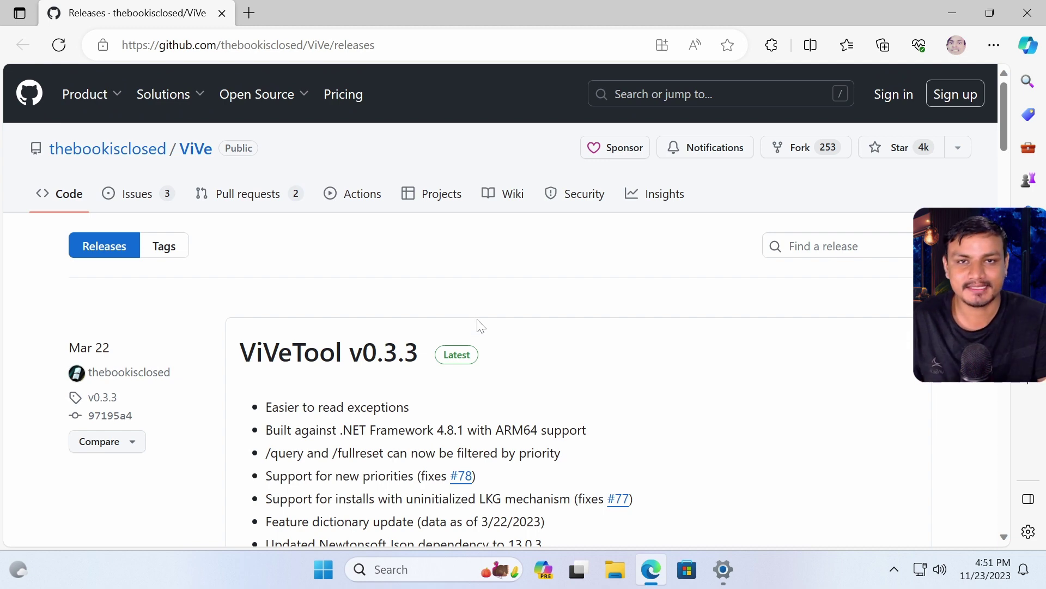
scroll(548, 374, down, 4)
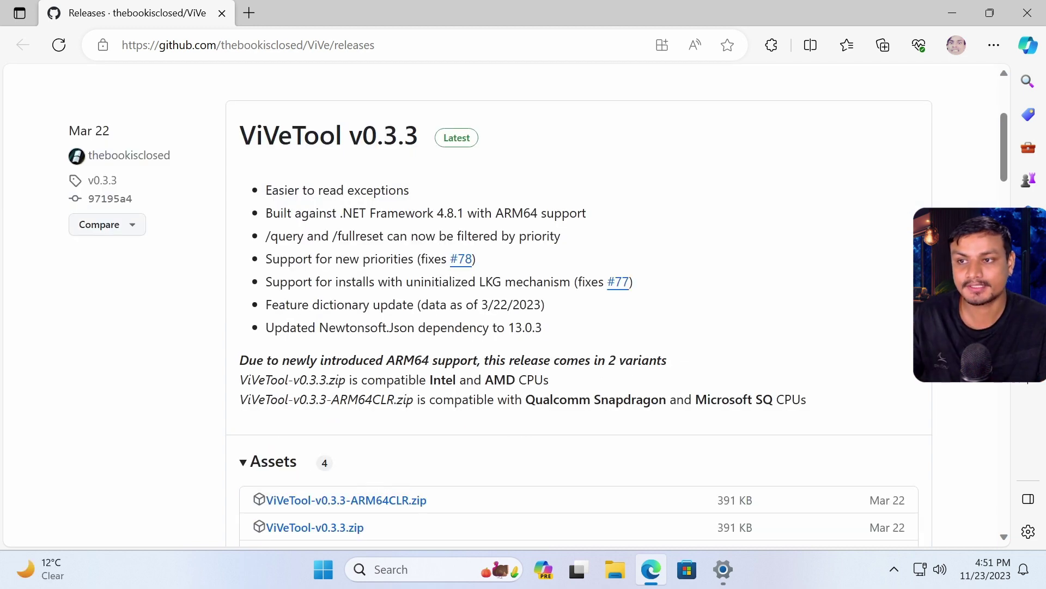
scroll(518, 334, down, 3)
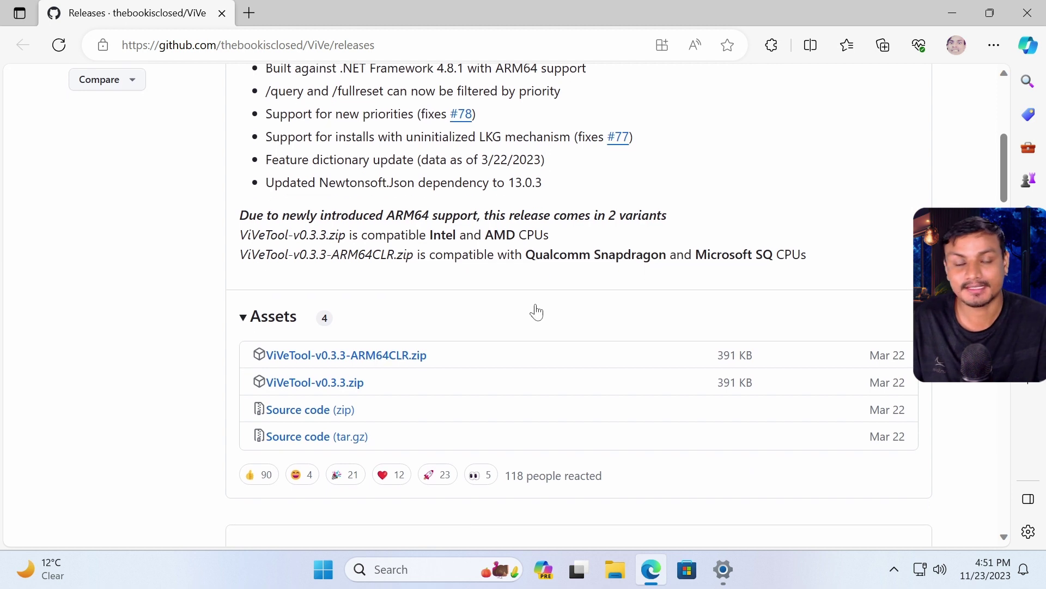
click(343, 382)
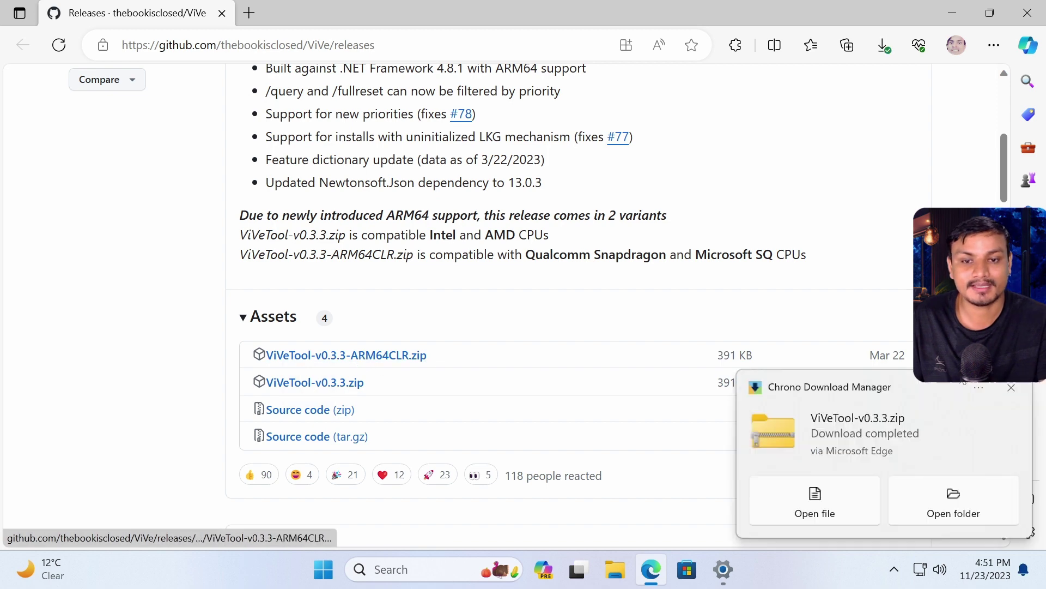
click(1017, 392)
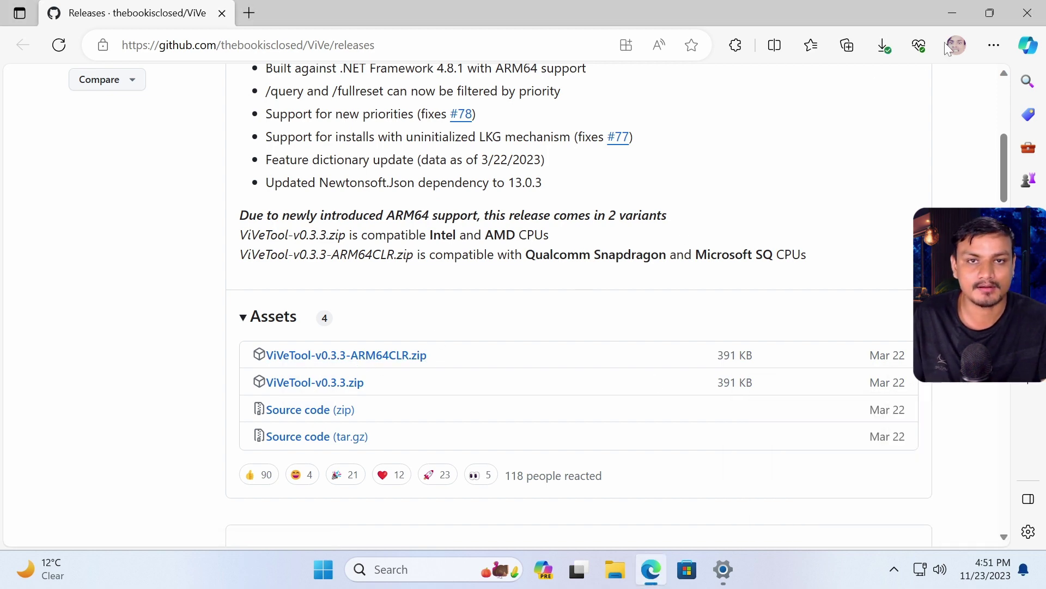
drag(947, 18, 685, 322)
Step: Extract the ViVeTool-v0.3.3 archive in Downloads and rename the extracted folder to vive
click(652, 570)
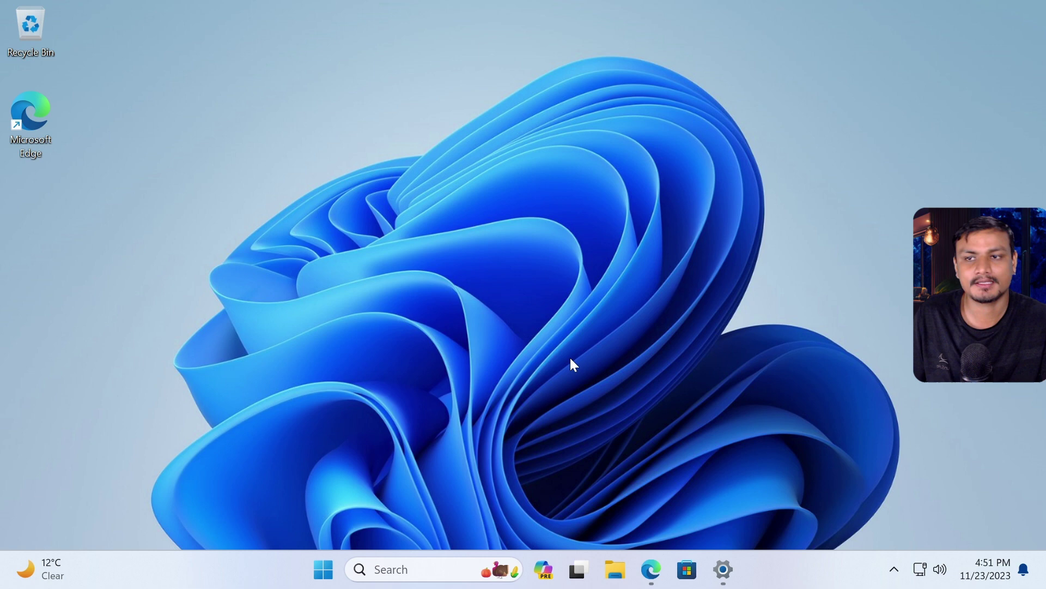
key(super+e)
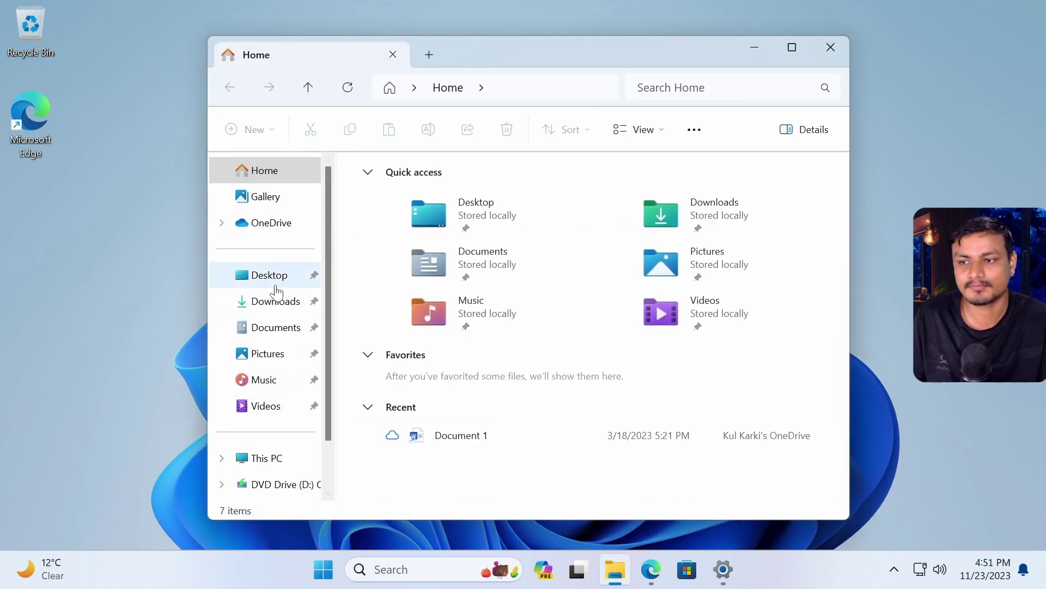
click(274, 305)
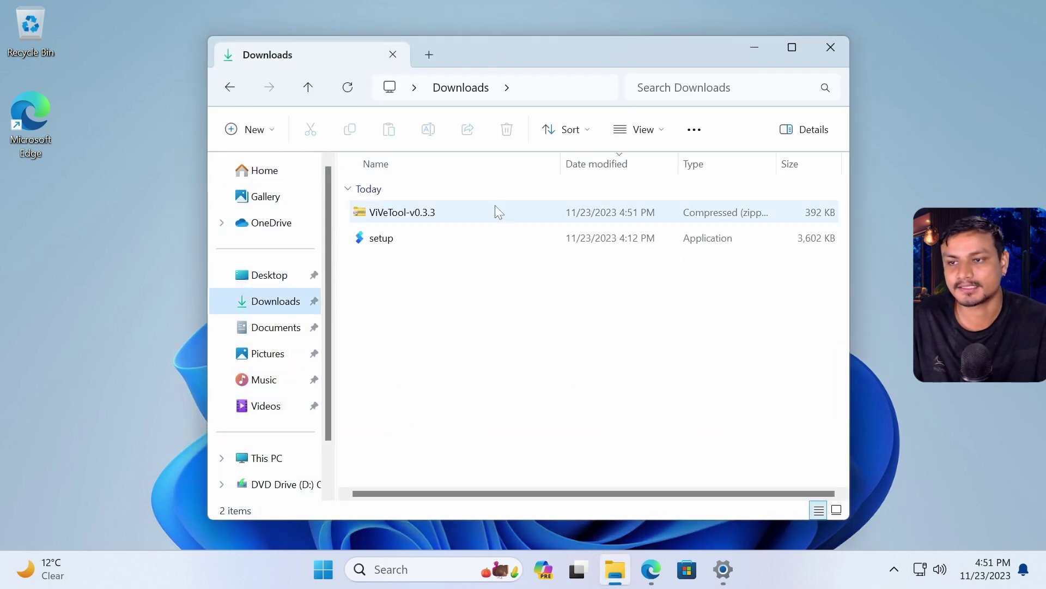
click(406, 216)
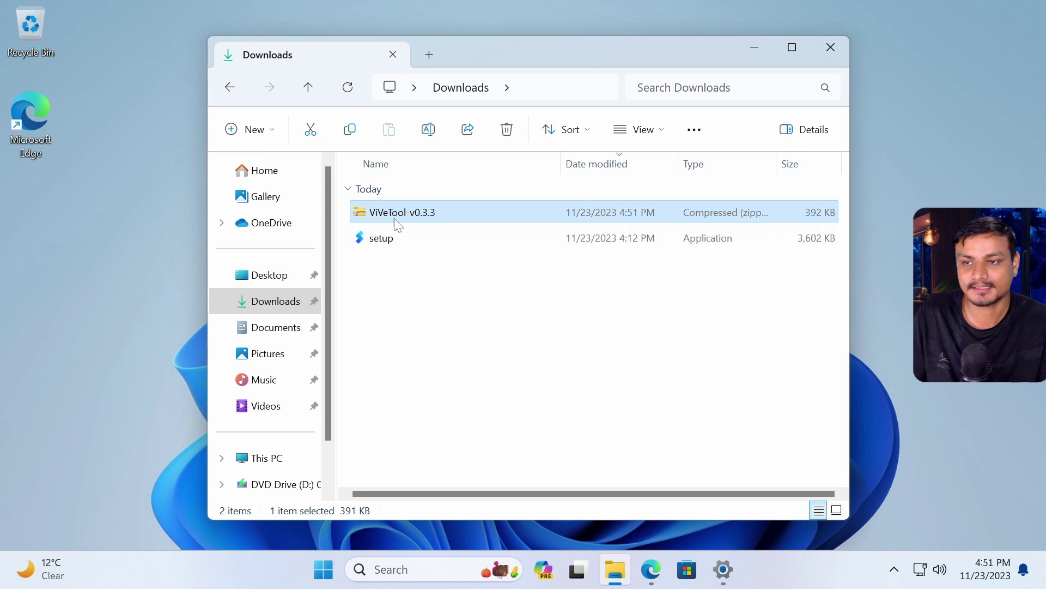
right_click(394, 219)
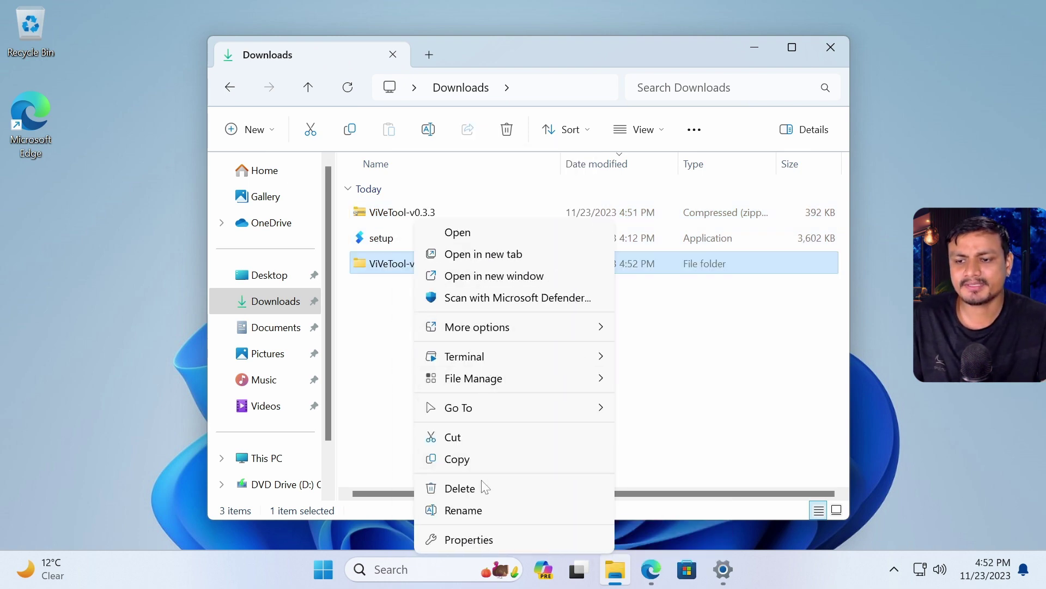
click(458, 510)
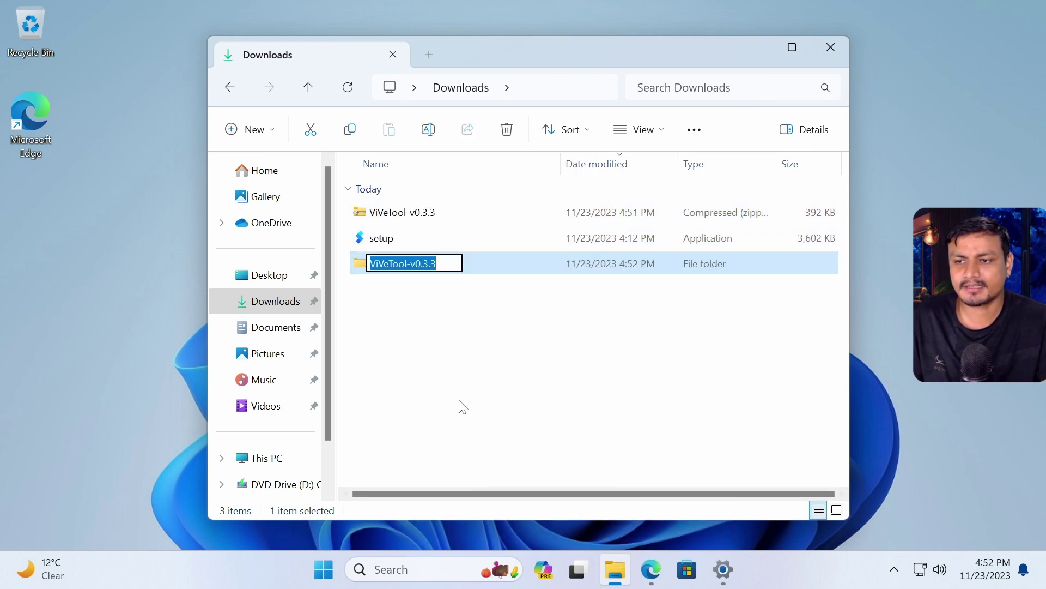
text(viv)
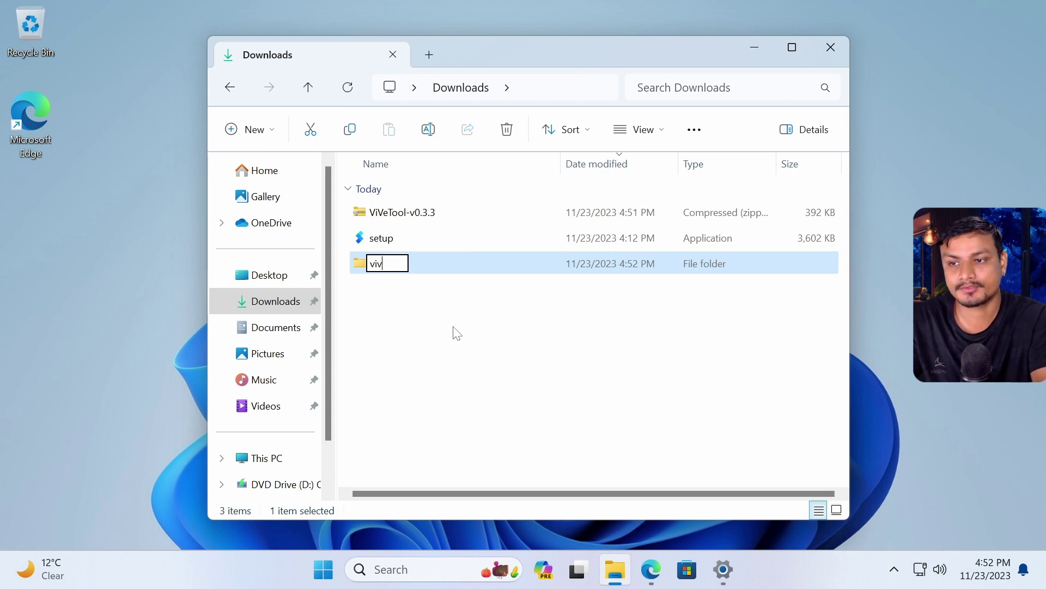
text(e)
click(457, 334)
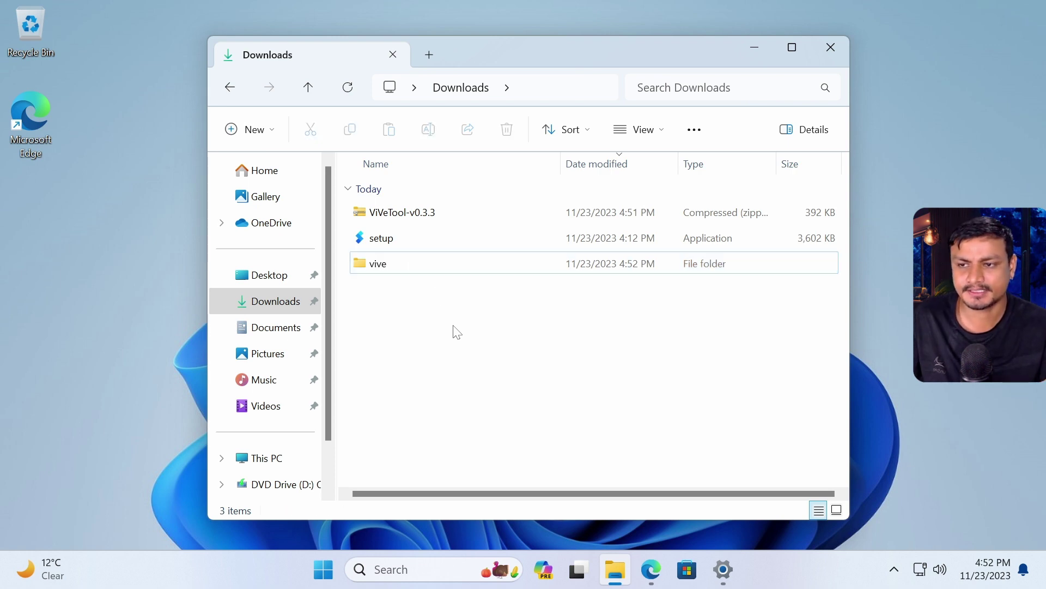
Step: Copy the vive folder and paste it into Local Disk (C:)
click(412, 264)
right_click(415, 263)
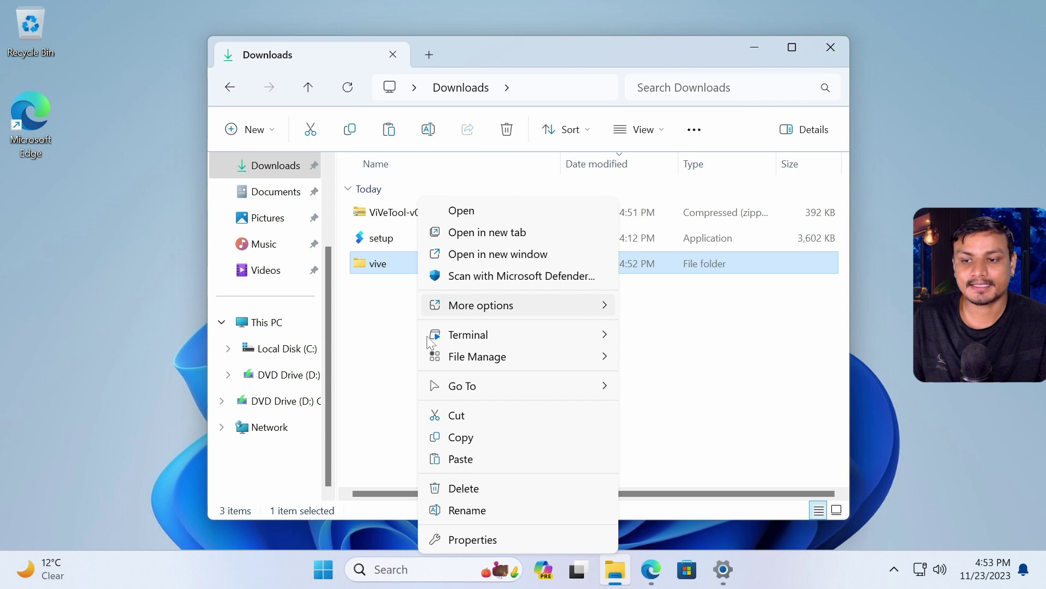
click(483, 436)
click(279, 349)
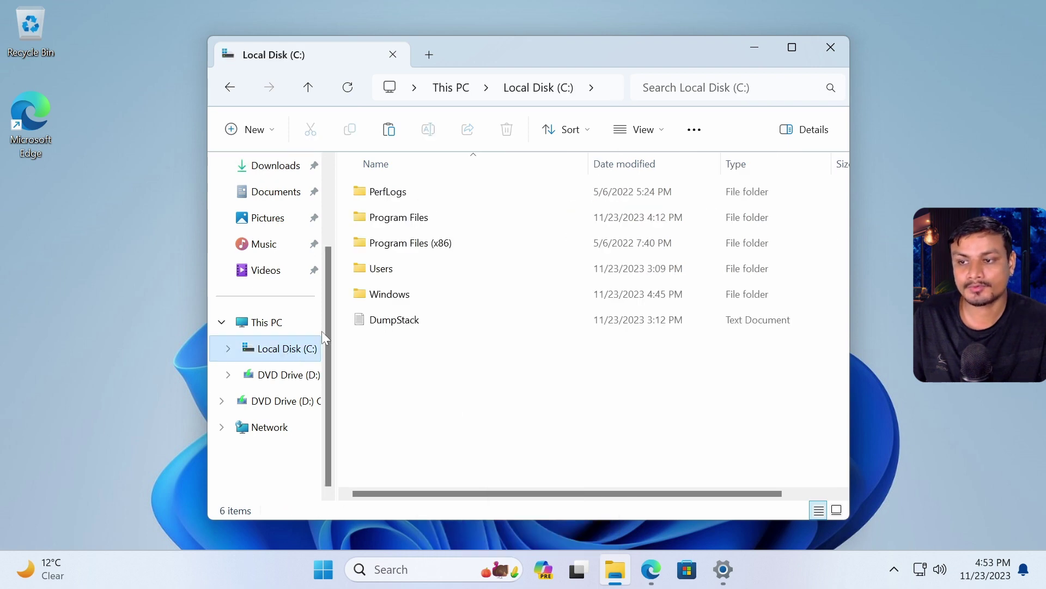
right_click(427, 406)
click(489, 283)
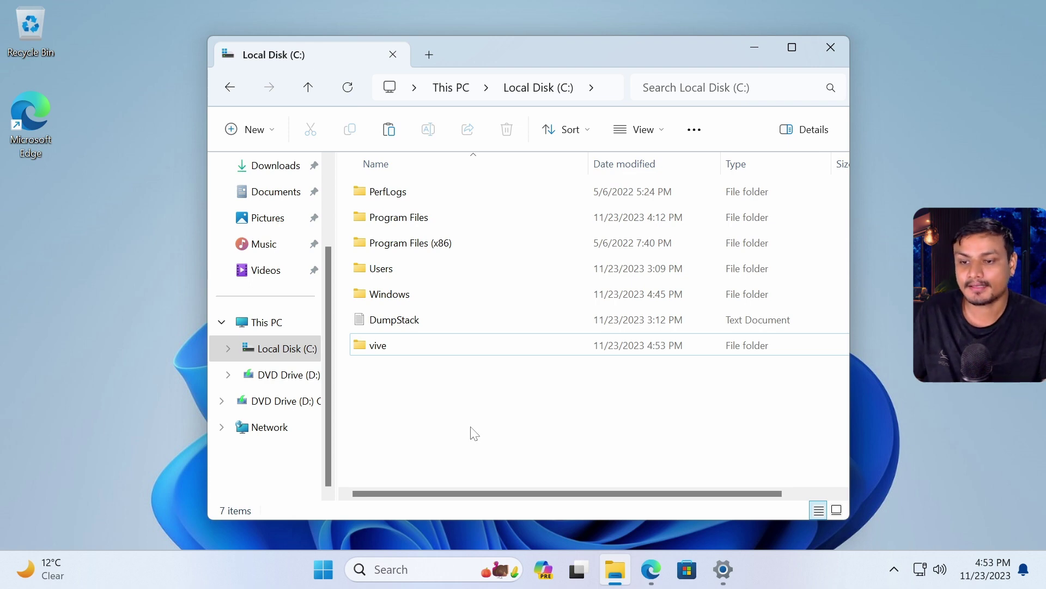
Step: Launch Command Prompt as administrator and approve the UAC prompt
click(387, 569)
text(cmd)
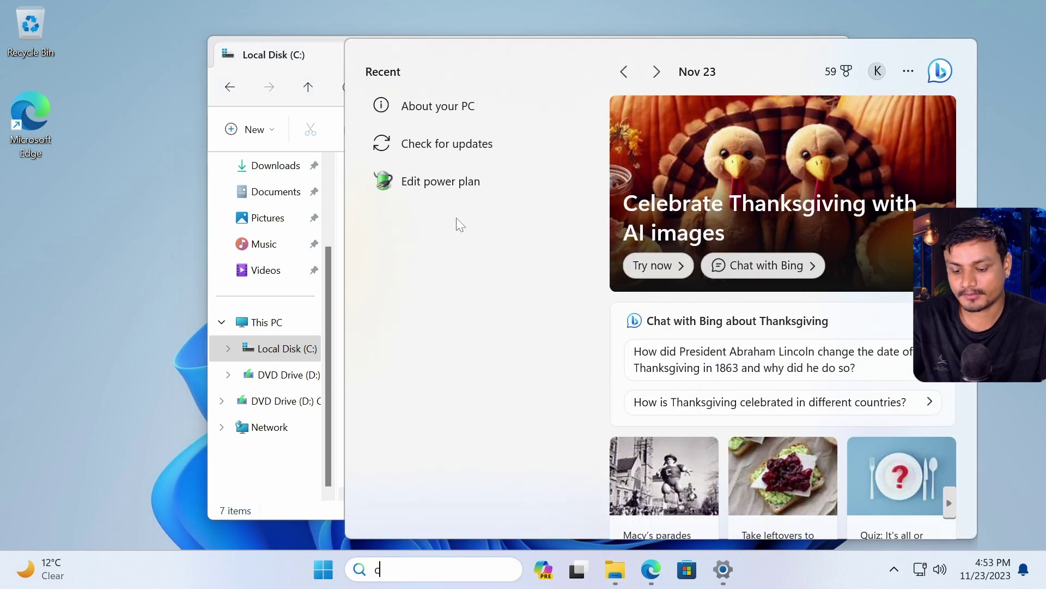
right_click(472, 170)
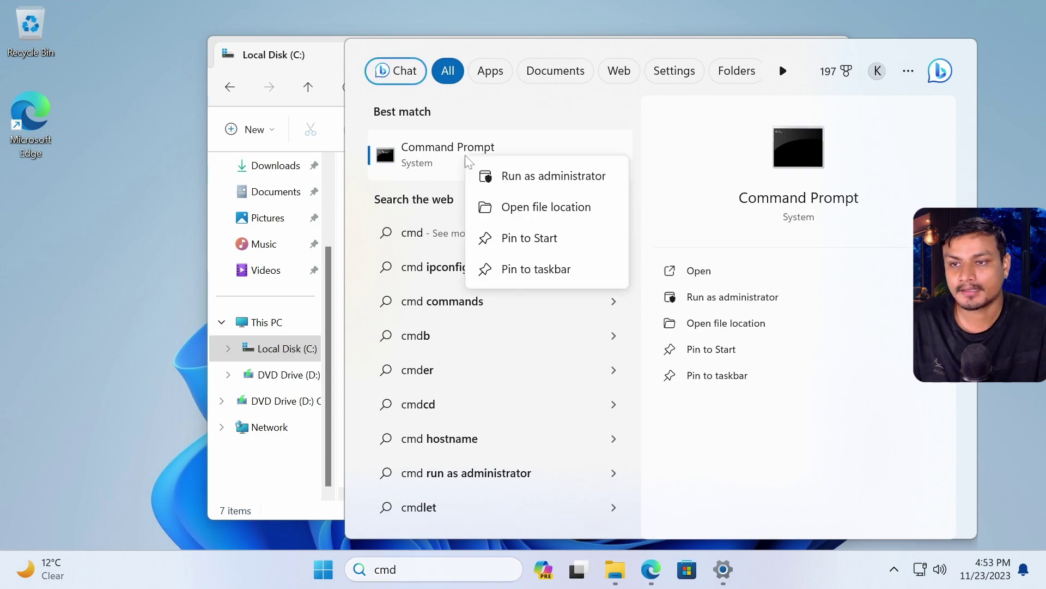
click(522, 172)
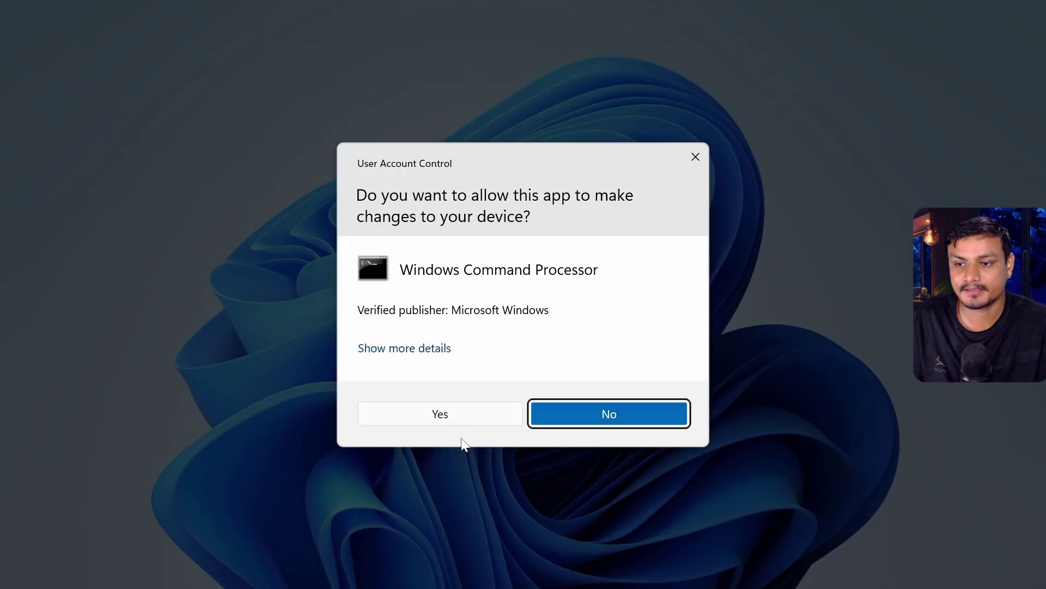
click(449, 414)
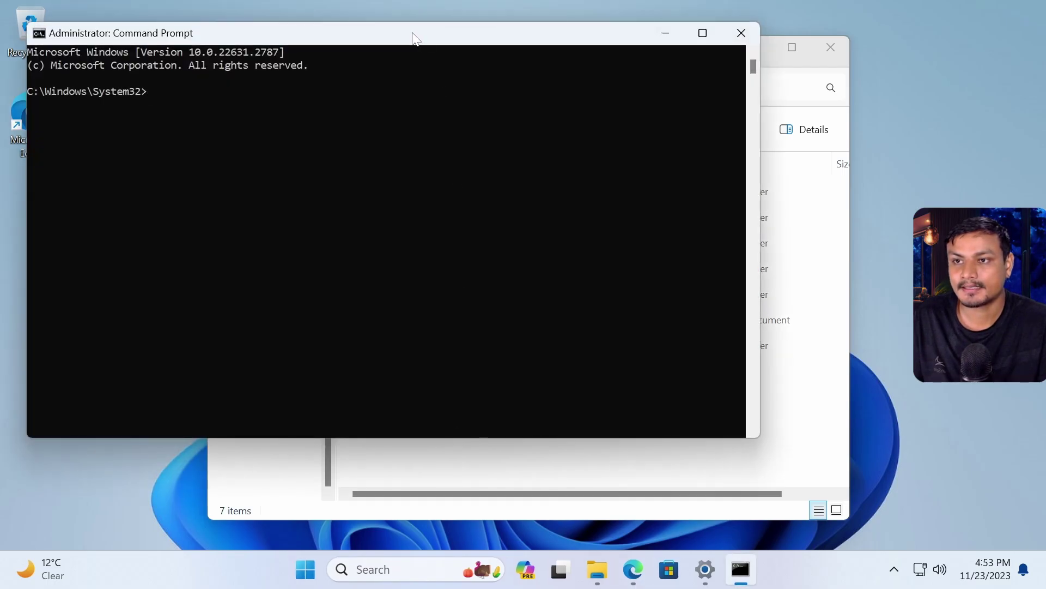
drag(415, 38, 683, 165)
Step: From C:\vive, run vivetool /enable /id:44353396, then close Command Prompt
text(C)
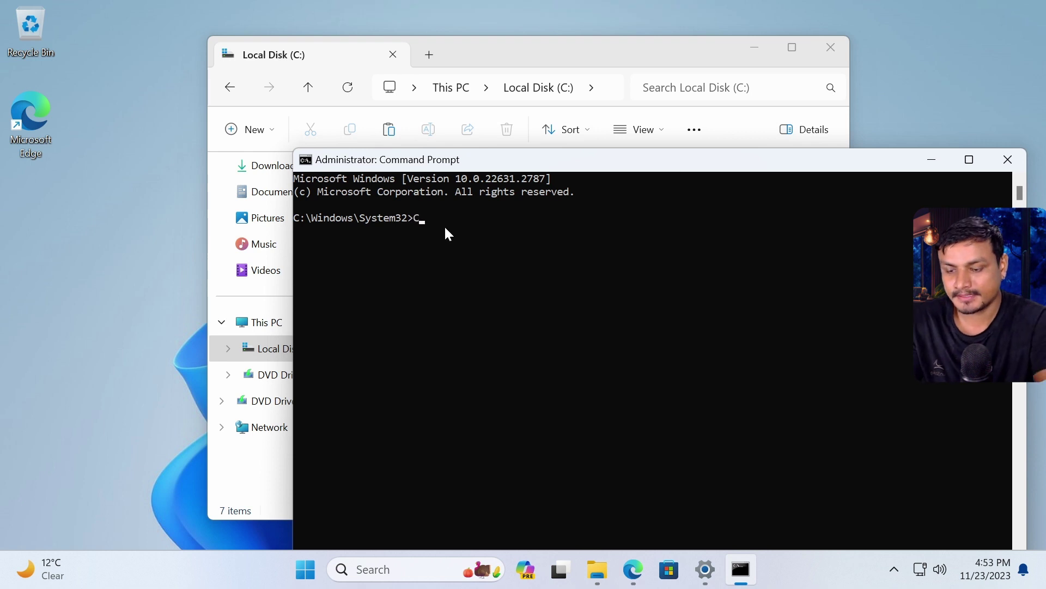
text(D)
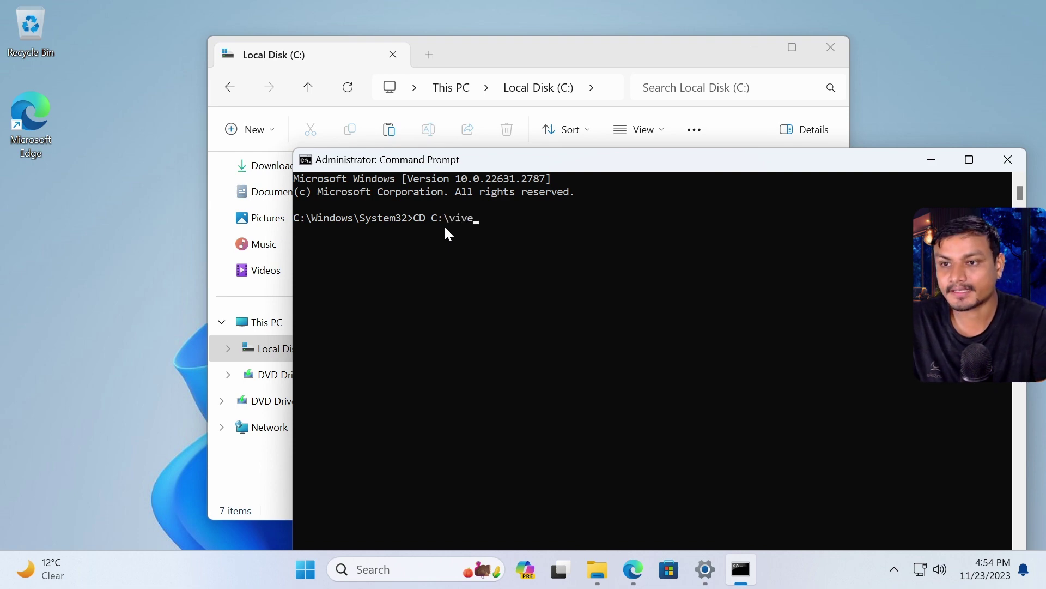
text(C:\vive)
drag(576, 163, 483, 153)
key(Return)
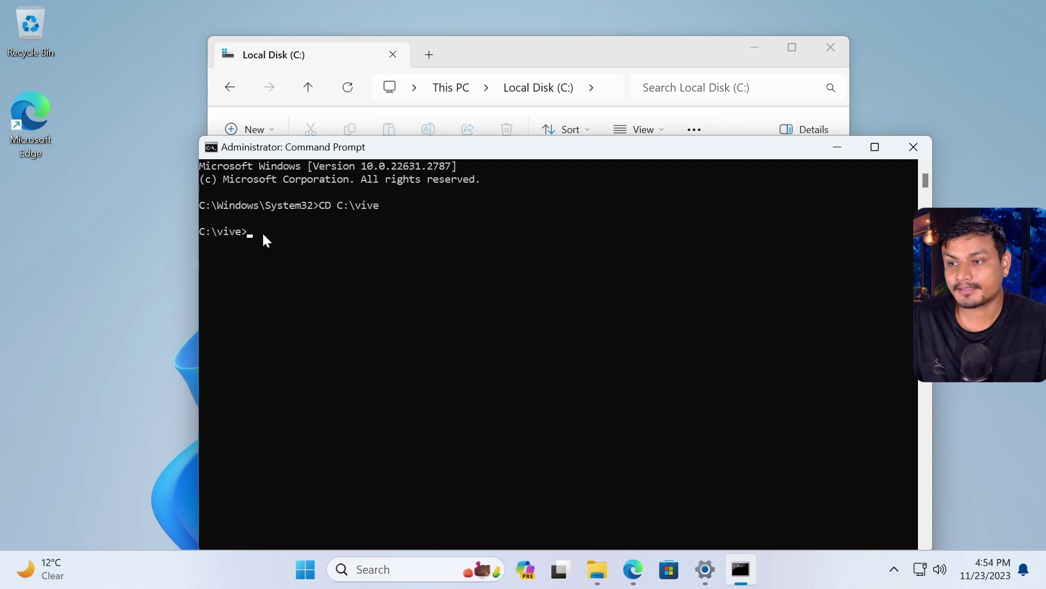
right_click(264, 232)
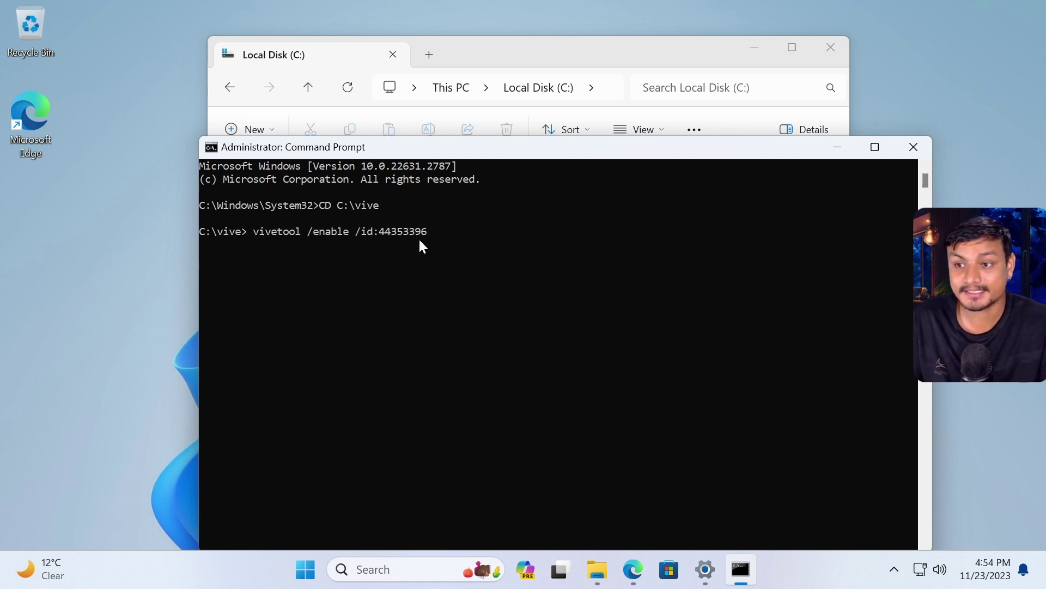
drag(482, 156, 478, 145)
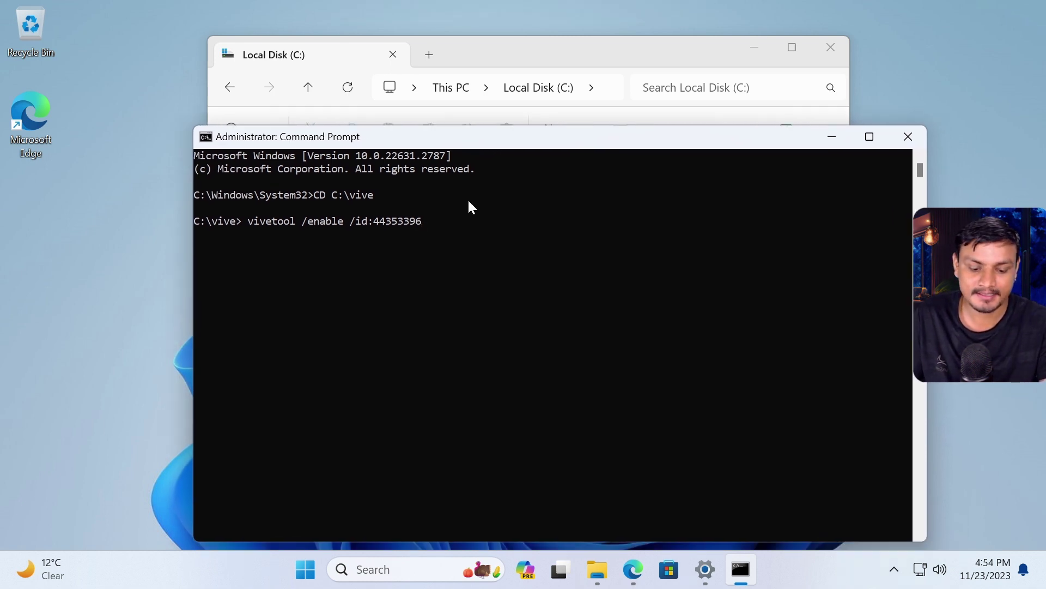
key(Return)
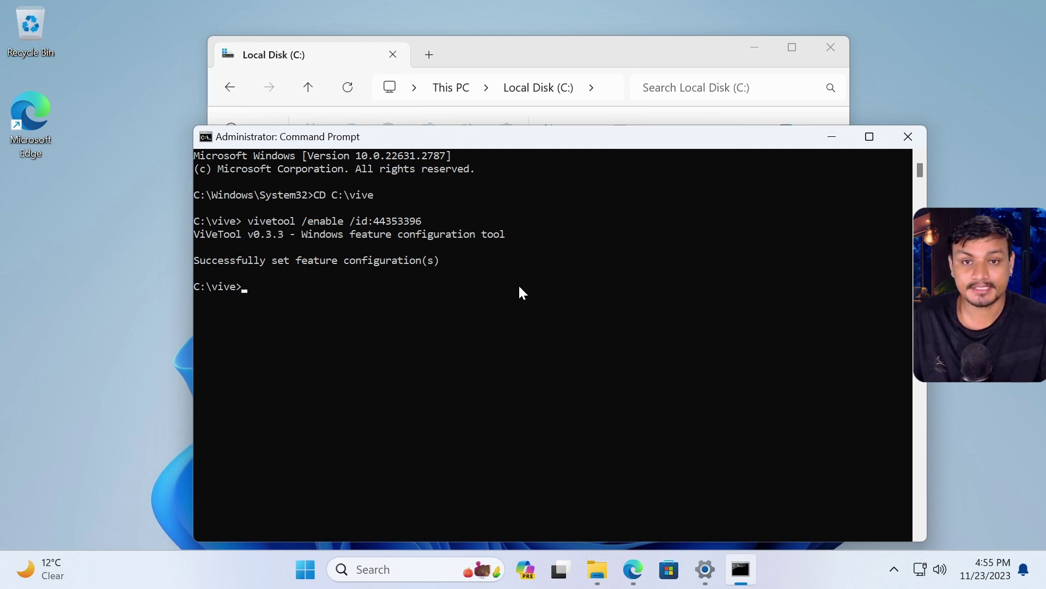
click(918, 129)
Step: Minimise File Explorer and restart the computer from the Start menu power options
click(794, 48)
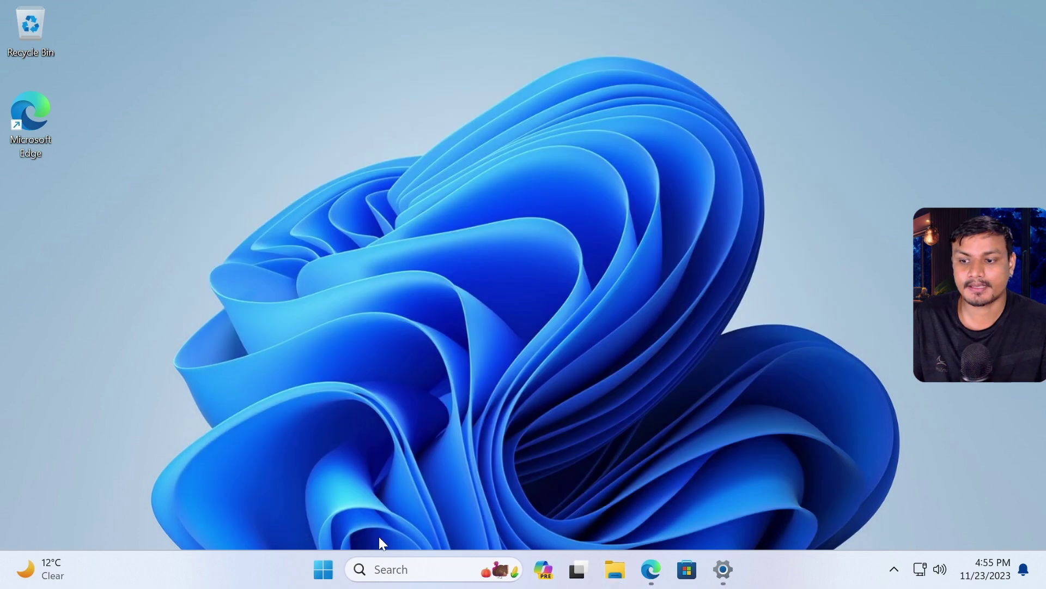
click(324, 570)
click(726, 513)
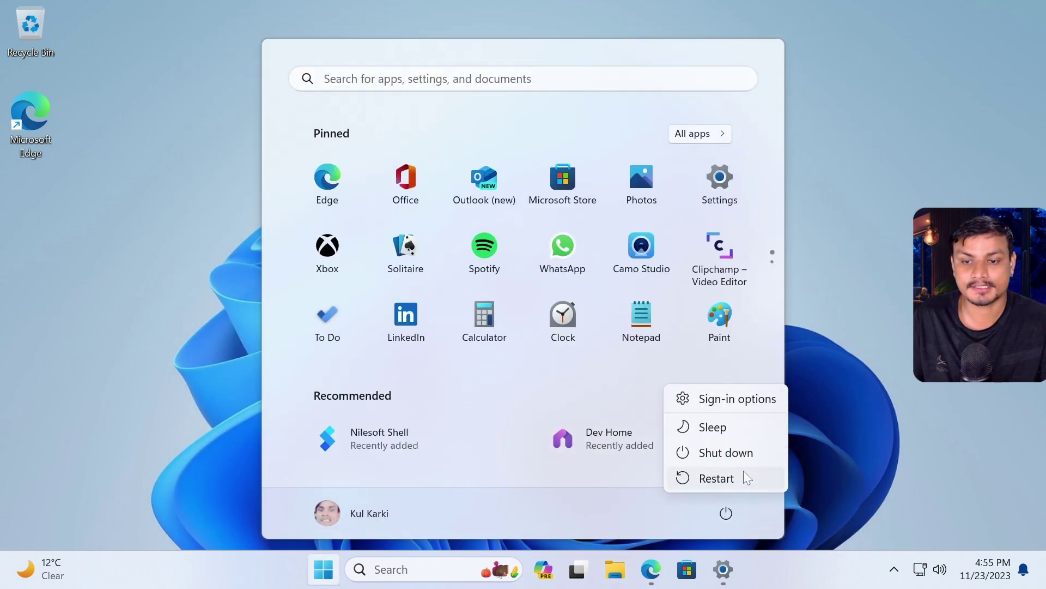
click(741, 475)
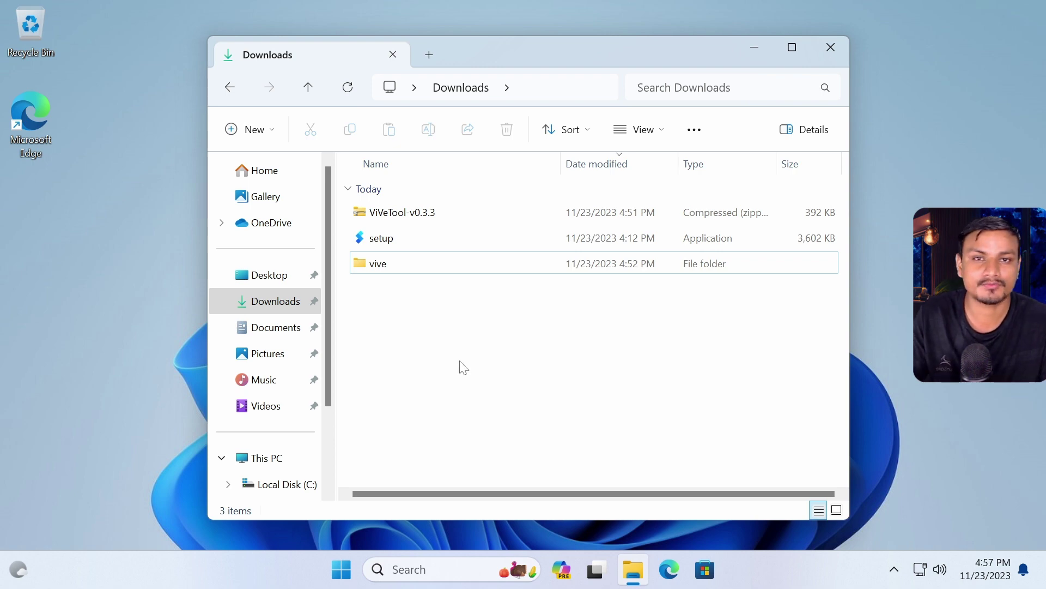
Step: Open the vive folder to check its four files, then return to Downloads
double_click(405, 261)
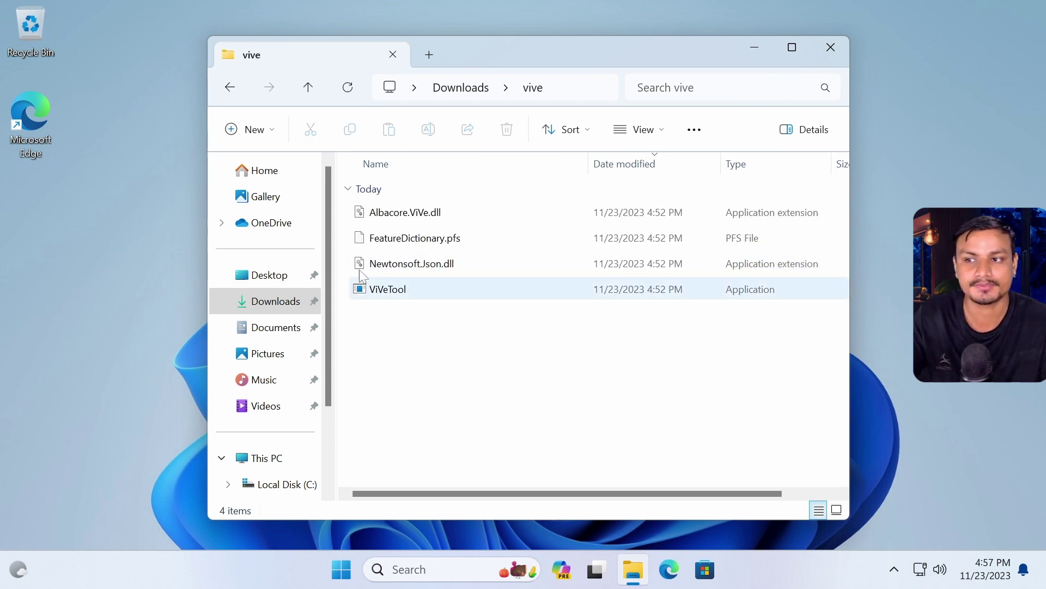
click(230, 86)
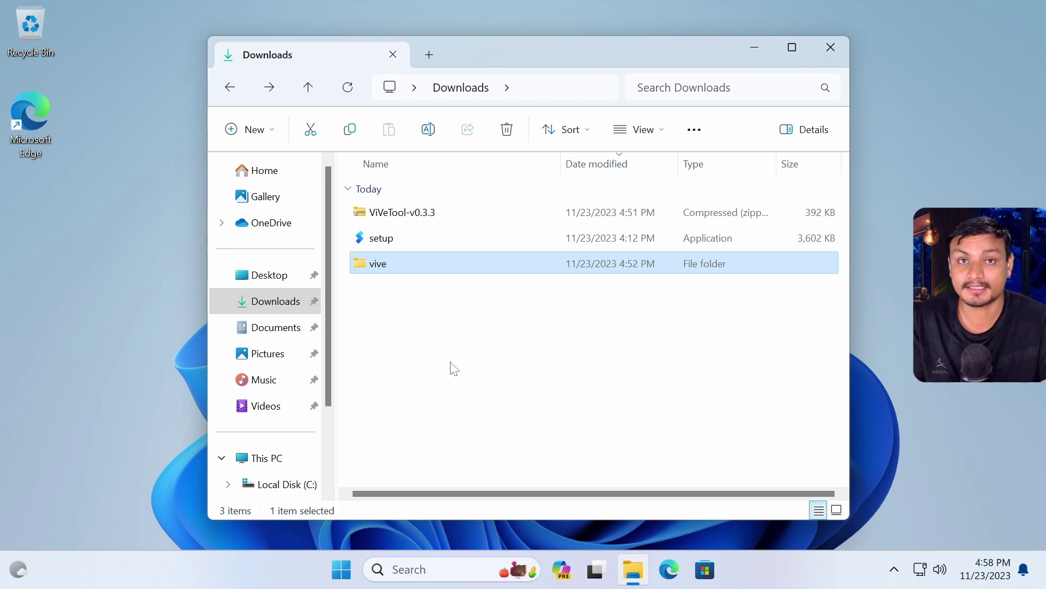
drag(390, 353, 390, 267)
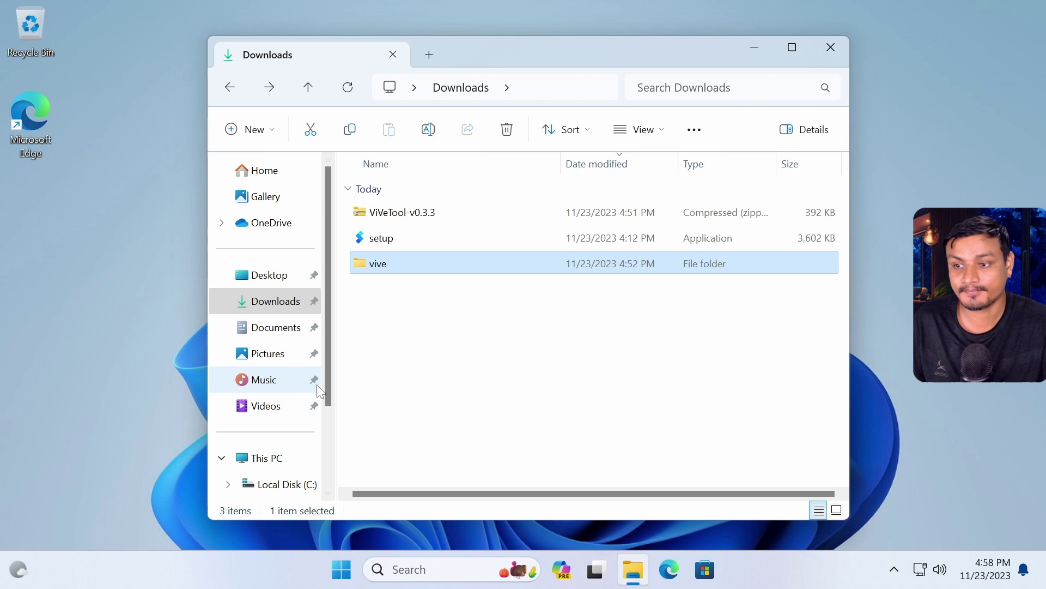
Step: Go to C:\Windows\System32 and search for IntegratedServicesRegionPolicySet.json
scroll(329, 373, down, 3)
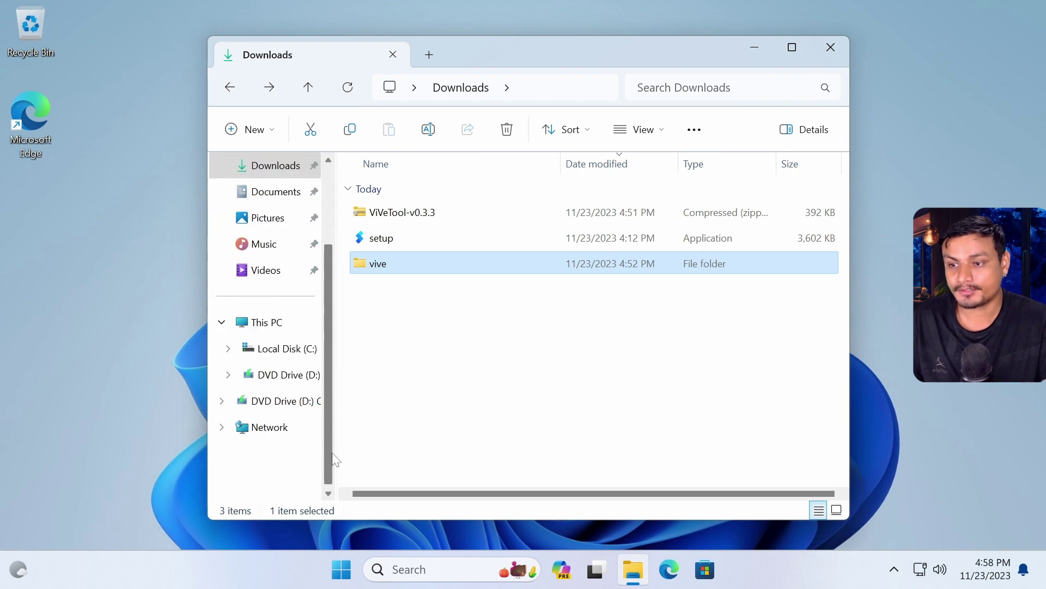
click(261, 352)
double_click(424, 322)
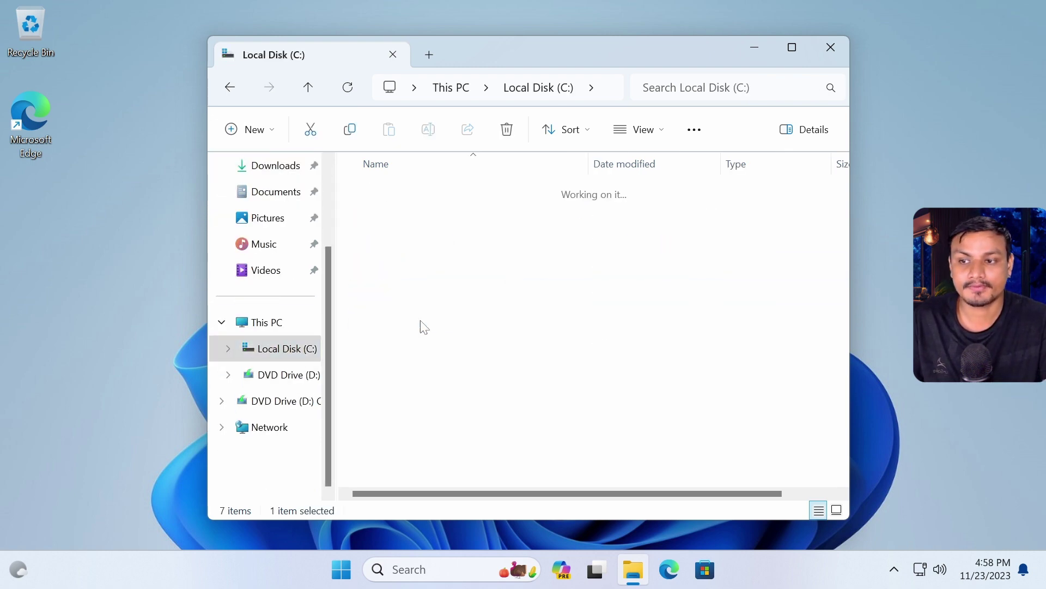
scroll(466, 289, down, 20)
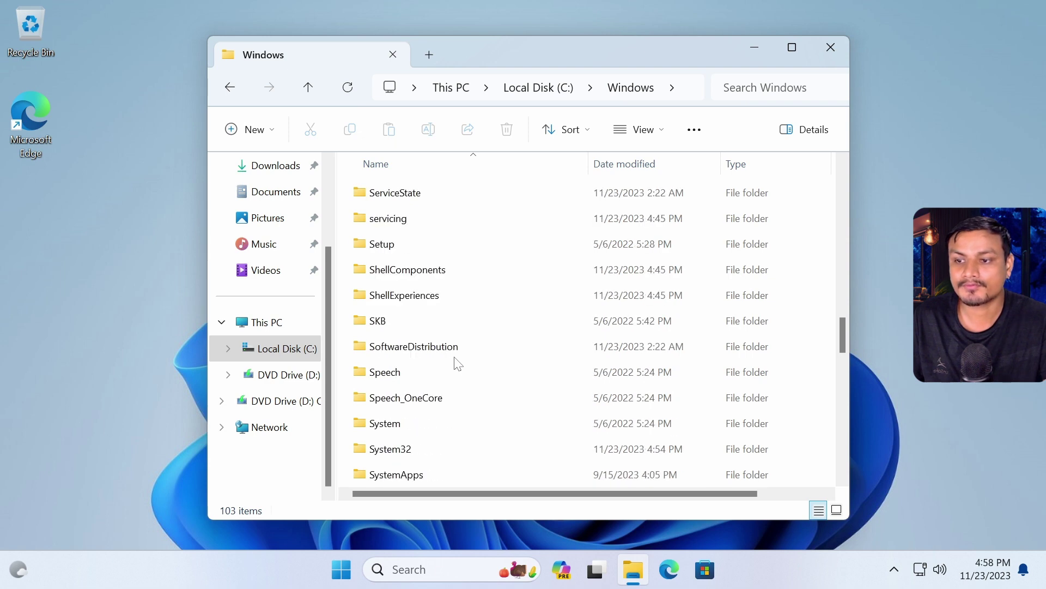
double_click(424, 374)
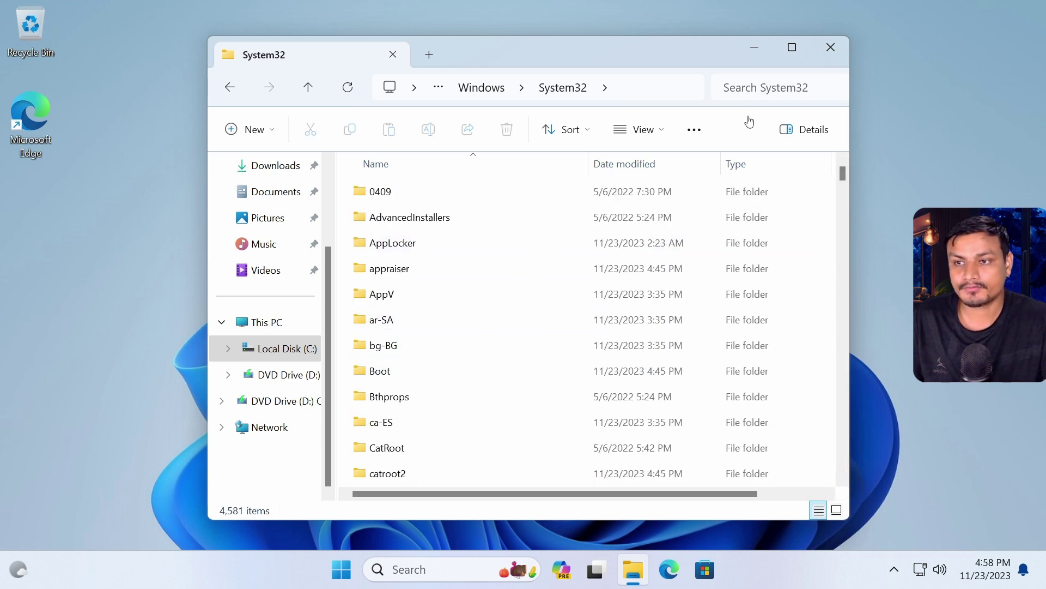
right_click(768, 88)
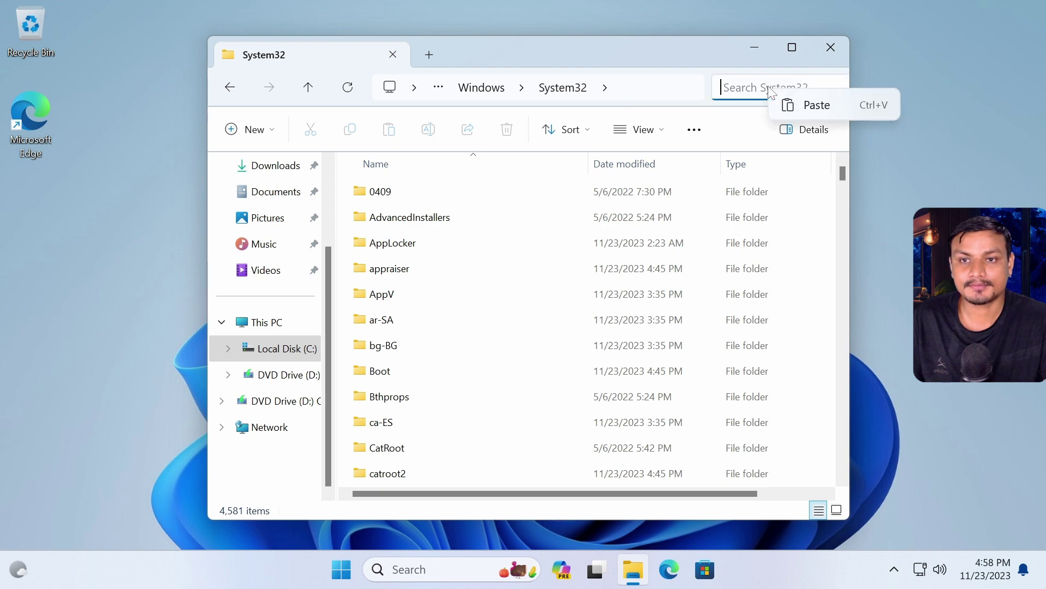
click(812, 103)
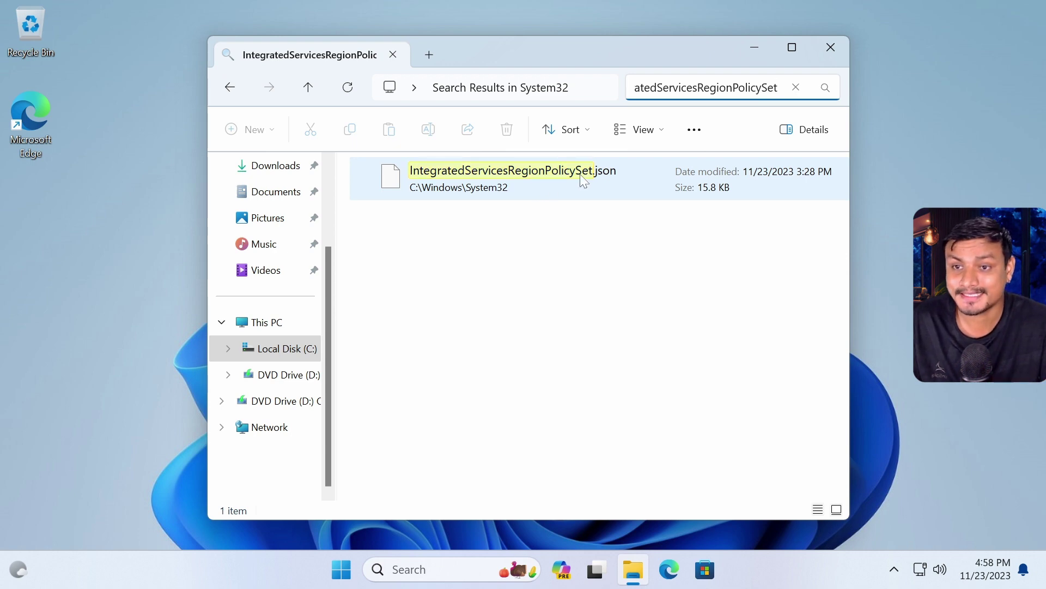
Step: Copy the JSON file and paste a backup copy onto the desktop
click(497, 185)
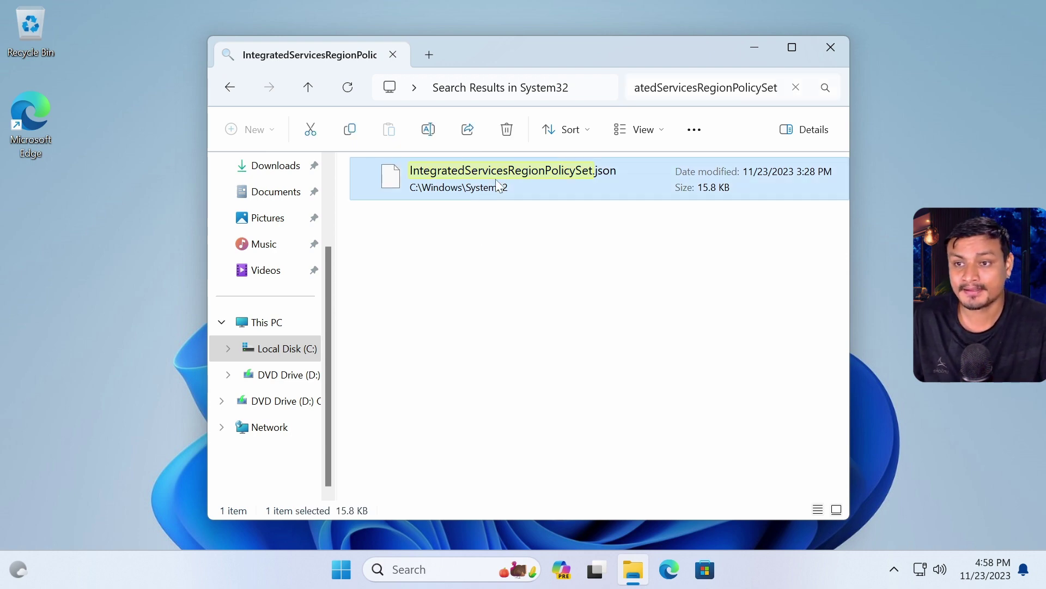
right_click(497, 185)
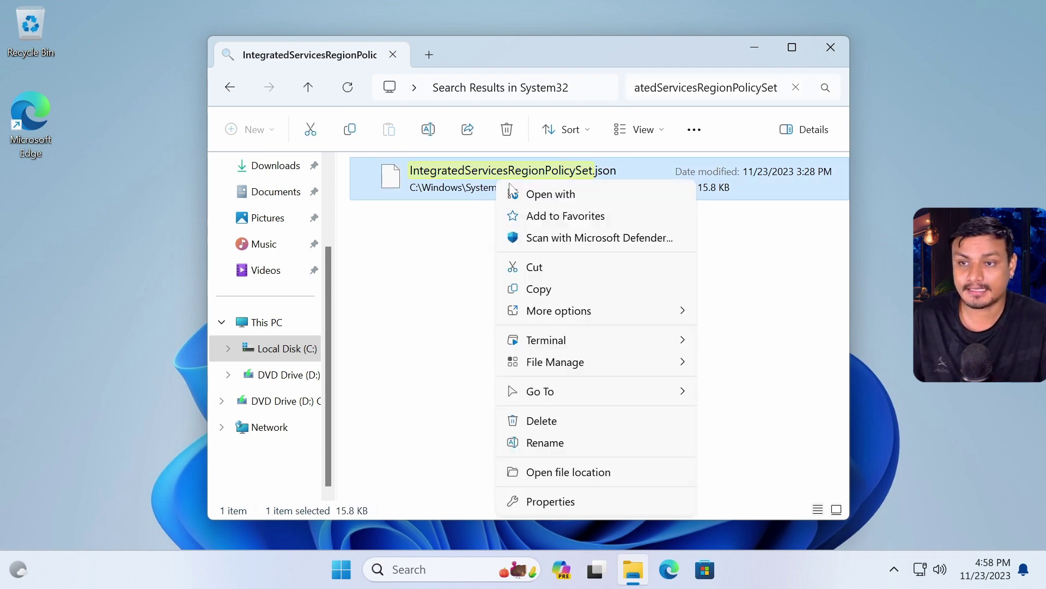
click(560, 288)
right_click(49, 218)
click(87, 383)
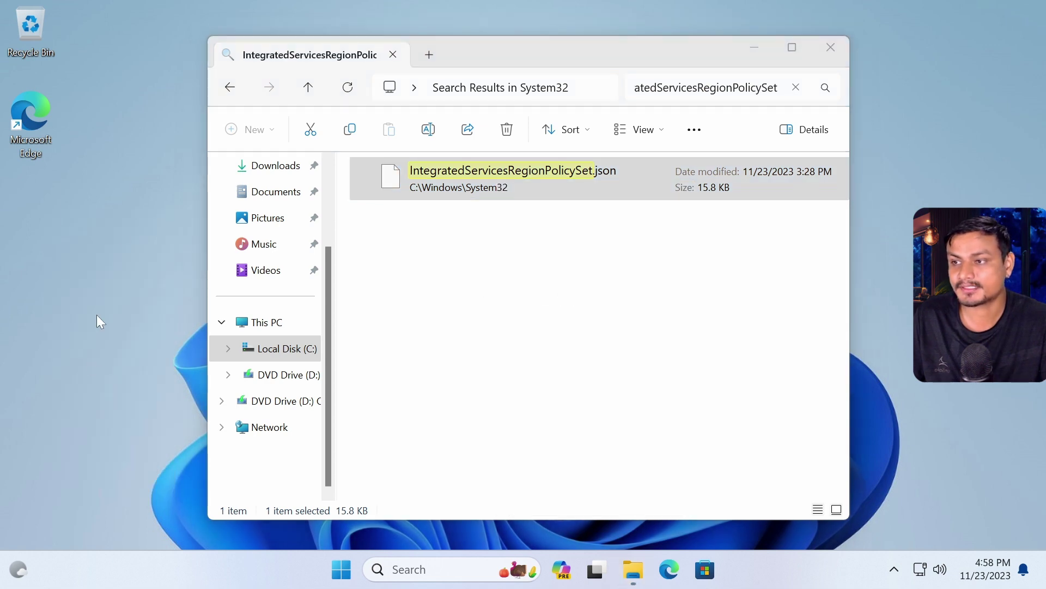
click(507, 188)
click(77, 211)
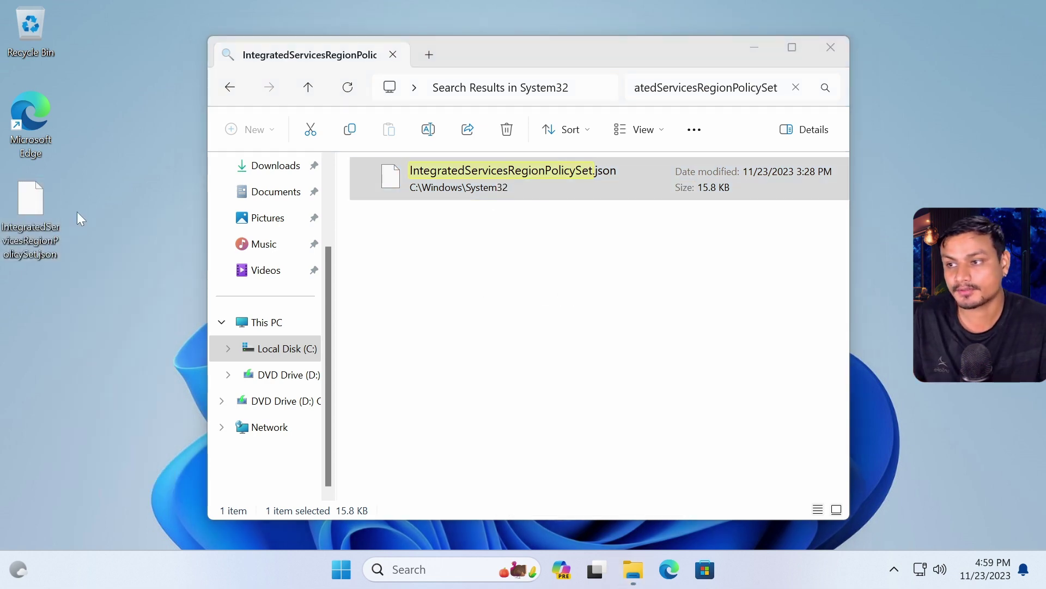
drag(93, 167, 5, 303)
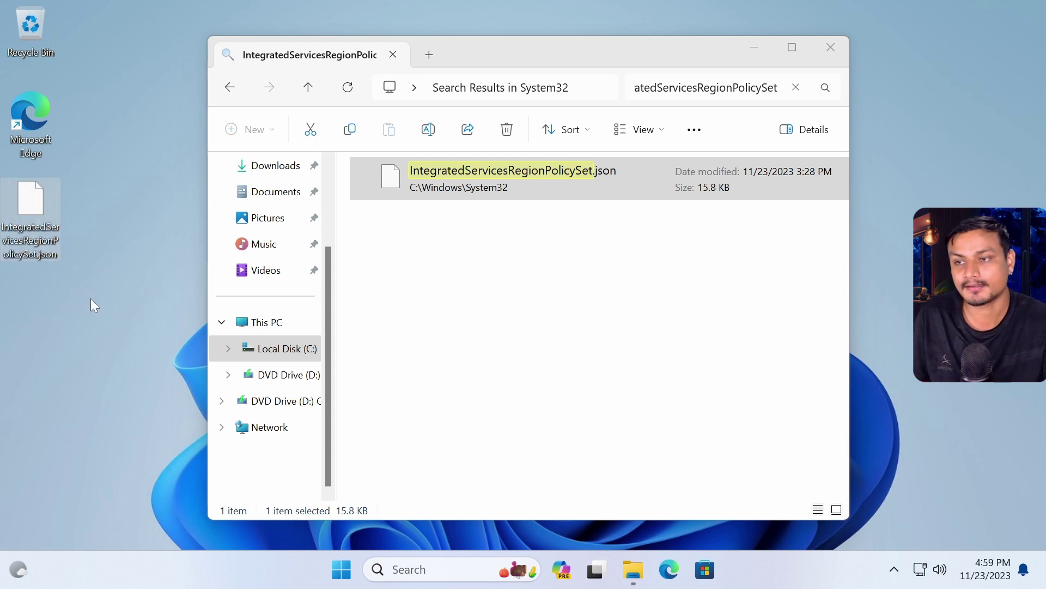
click(622, 194)
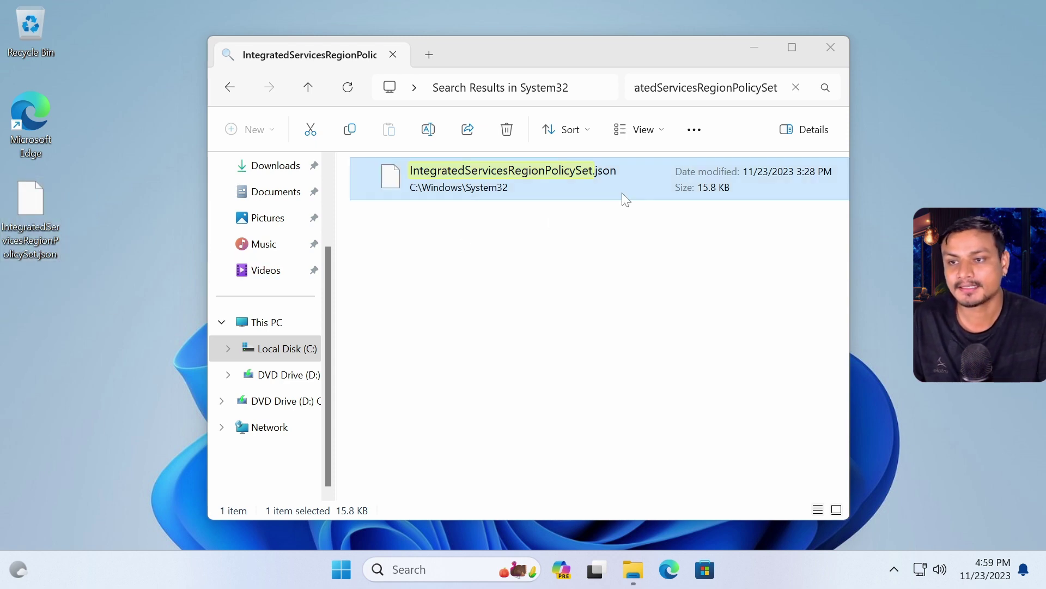
Step: Open the JSON file's Properties on the Security tab
right_click(525, 185)
click(594, 508)
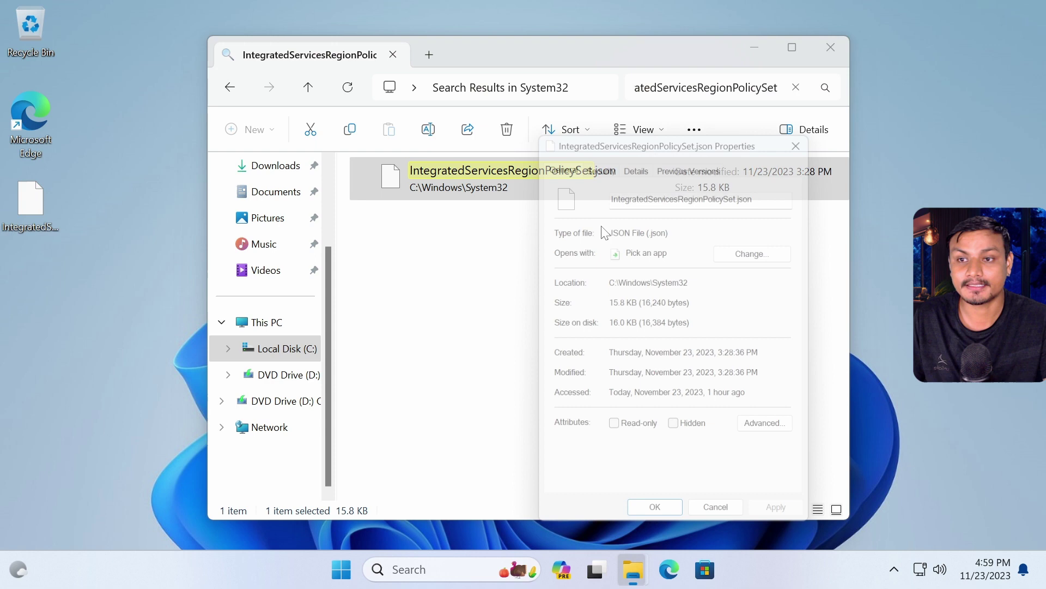
drag(579, 126, 515, 122)
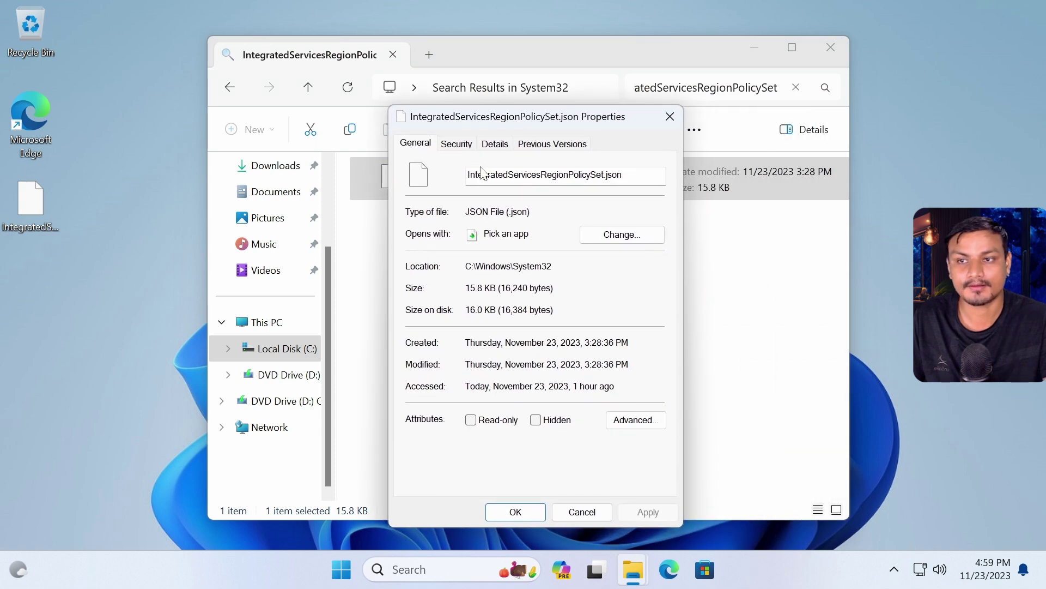
click(496, 144)
click(458, 144)
key(Escape)
right_click(481, 183)
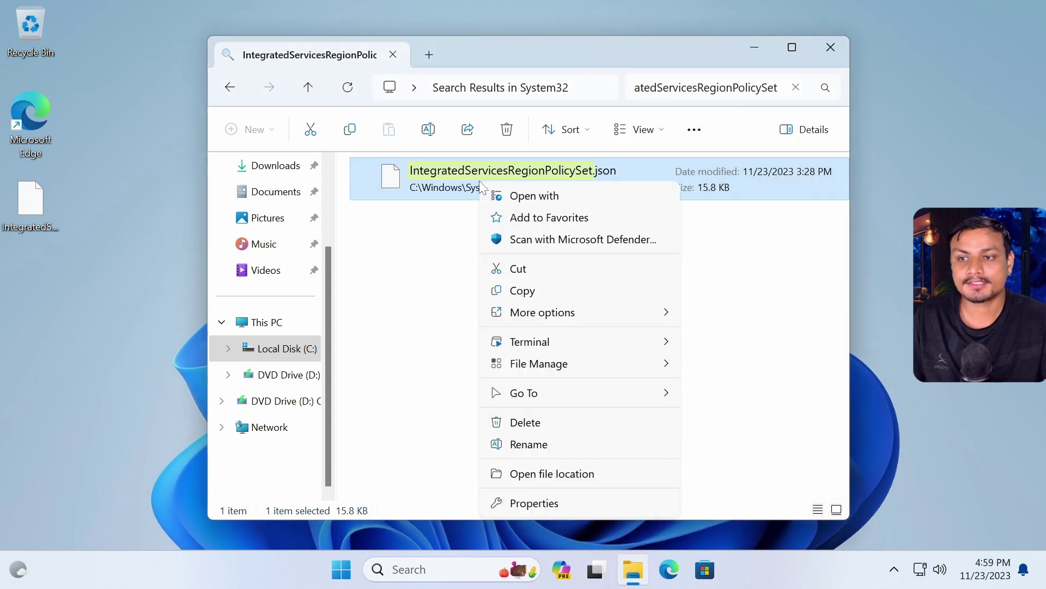
click(551, 505)
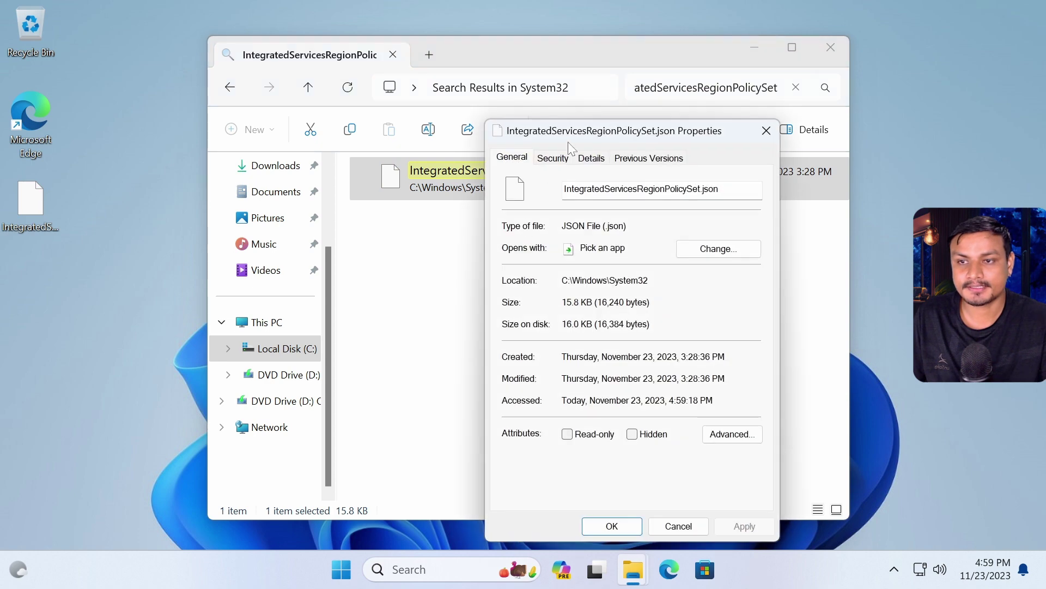
click(559, 163)
drag(602, 140, 583, 116)
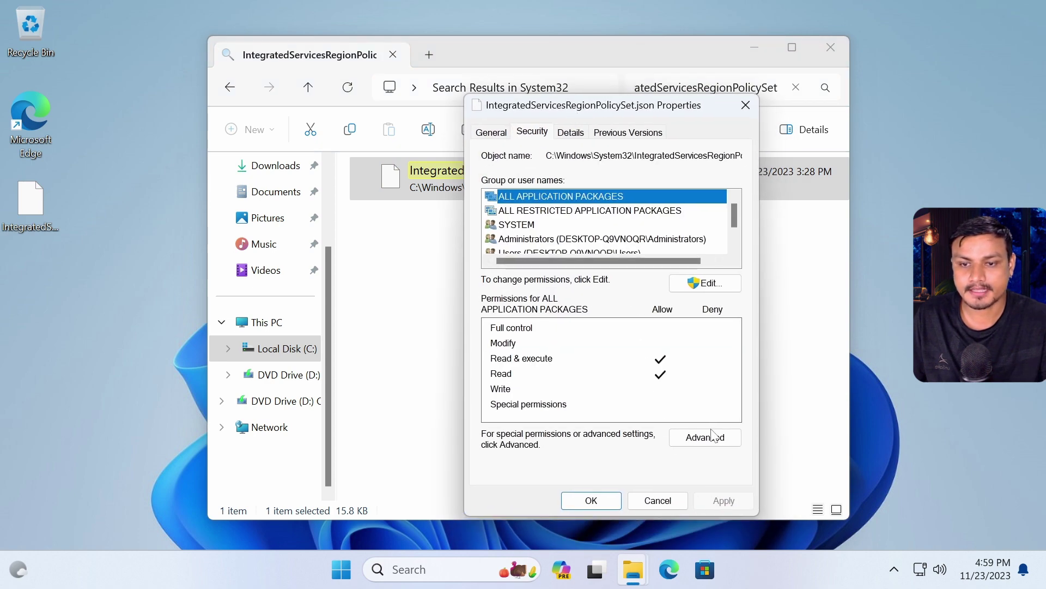
Step: In Advanced security settings, change the owner to Administrators and apply
click(711, 443)
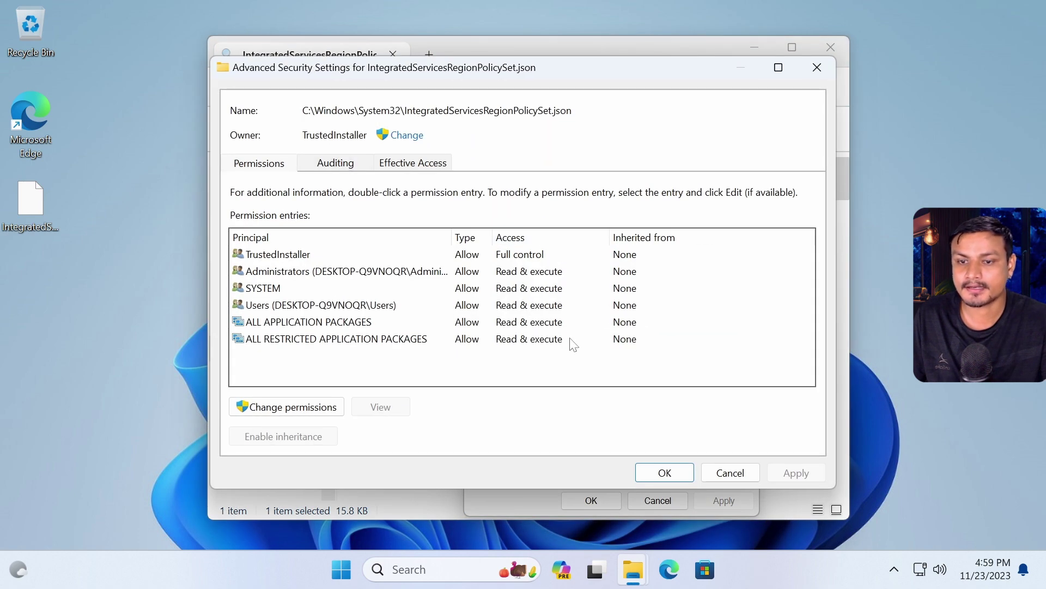
click(401, 141)
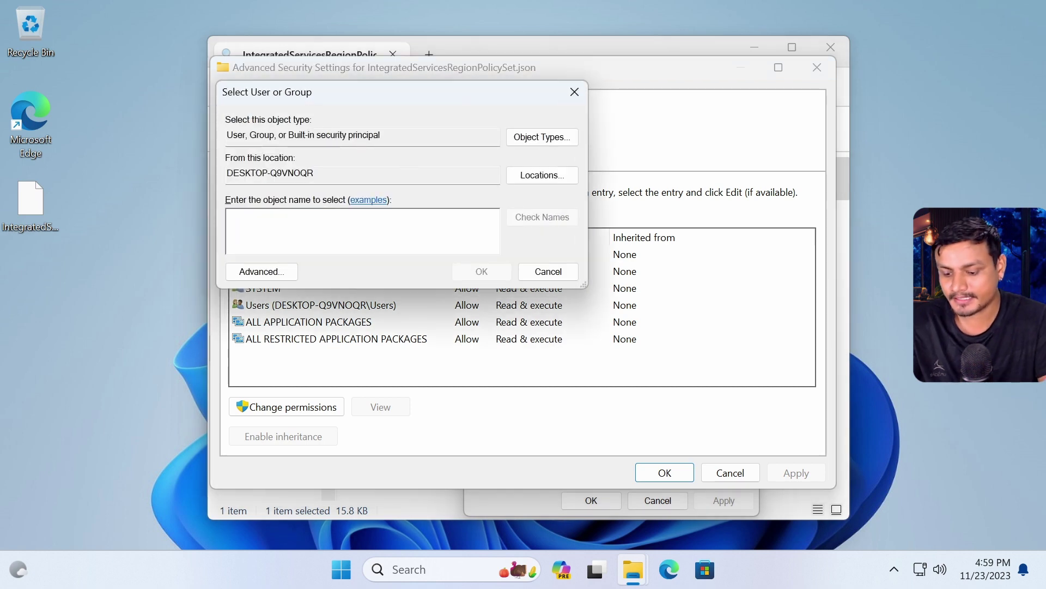
text(Administrators)
click(545, 220)
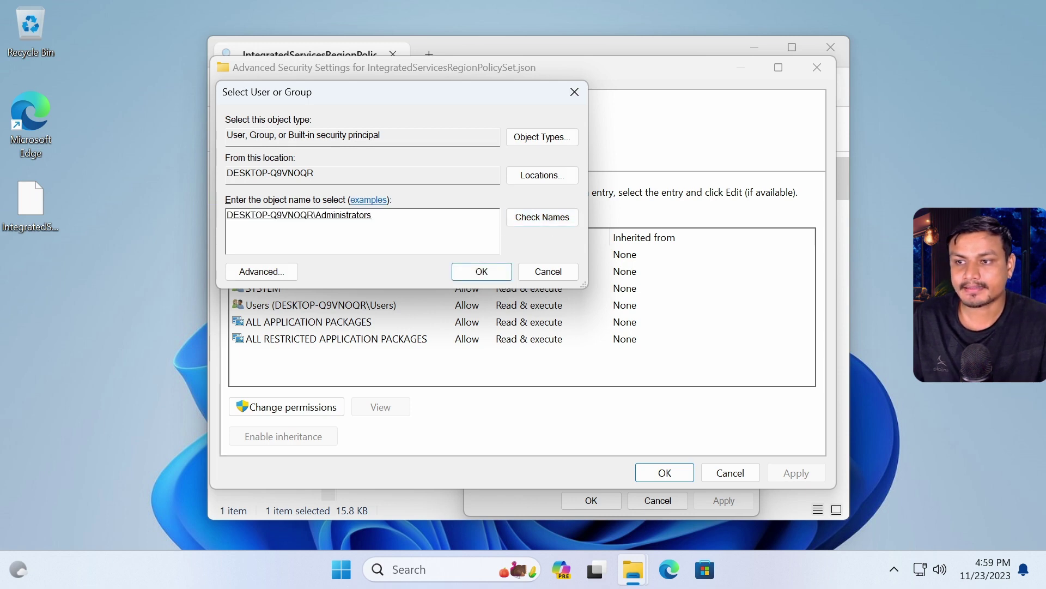
click(480, 275)
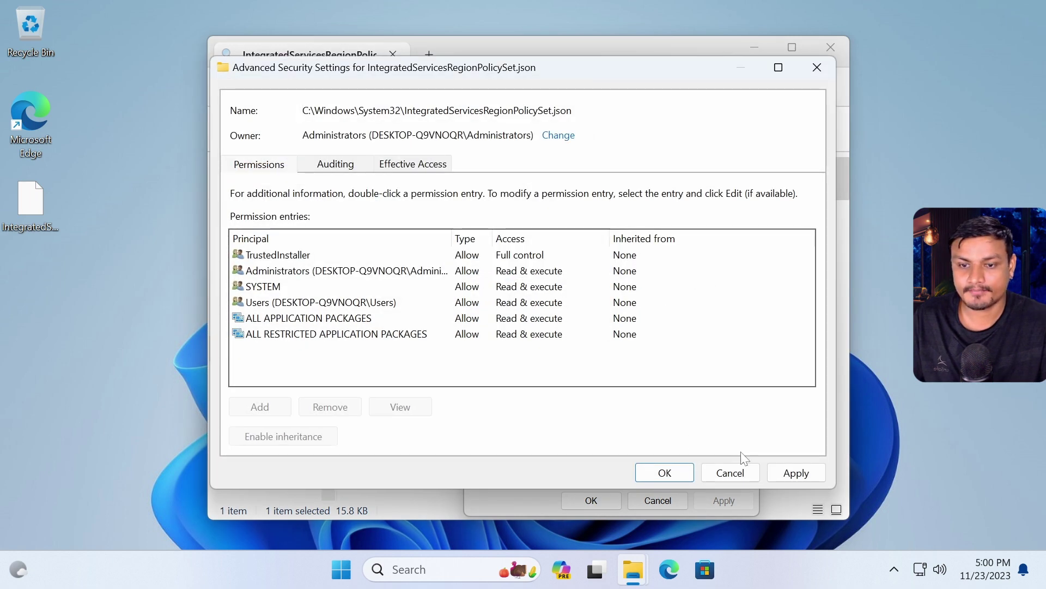
click(795, 473)
click(654, 348)
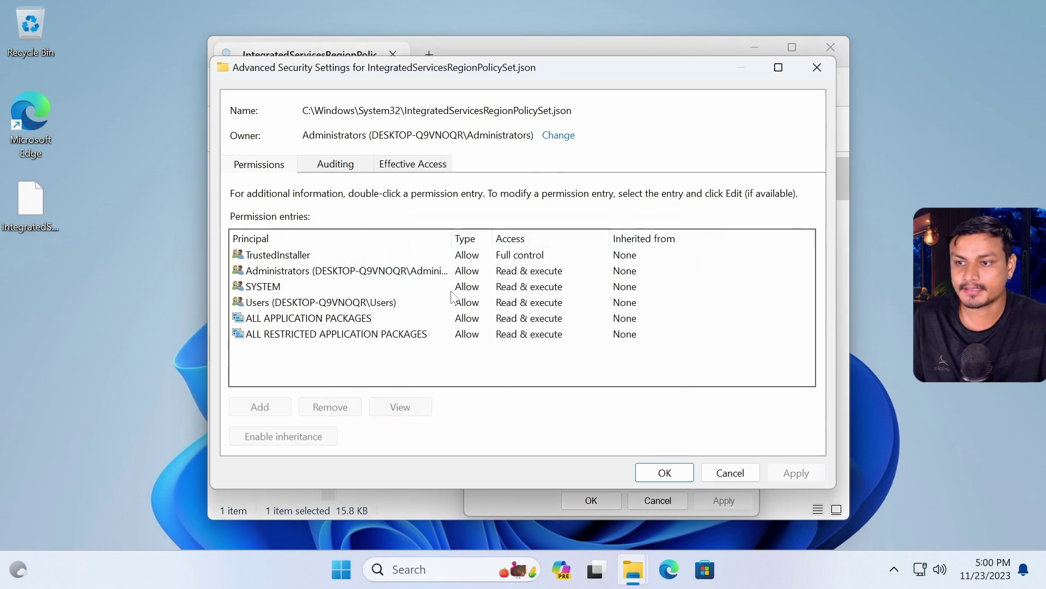
click(661, 473)
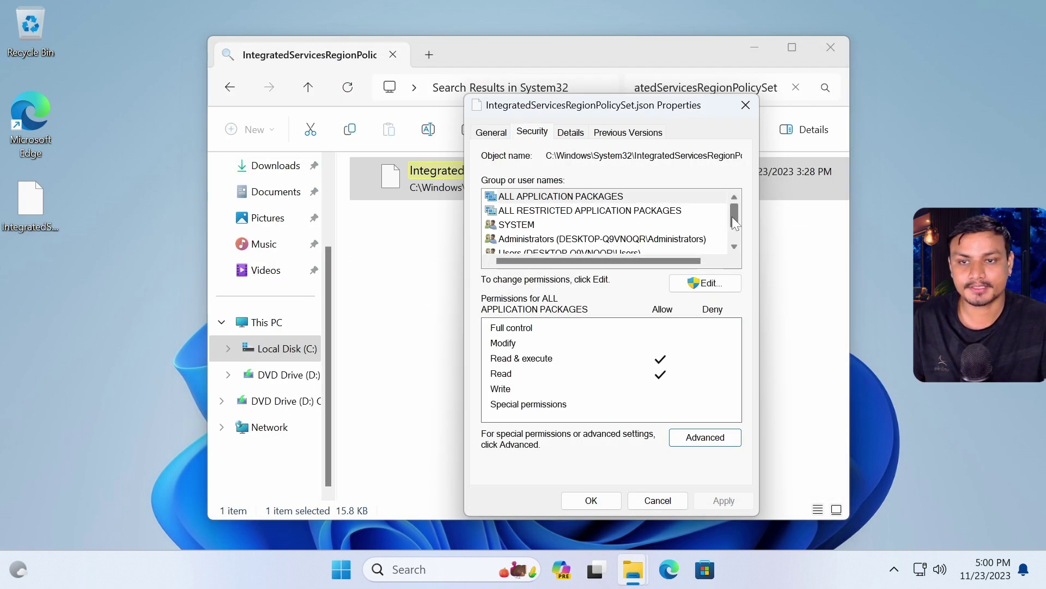
drag(733, 218, 735, 241)
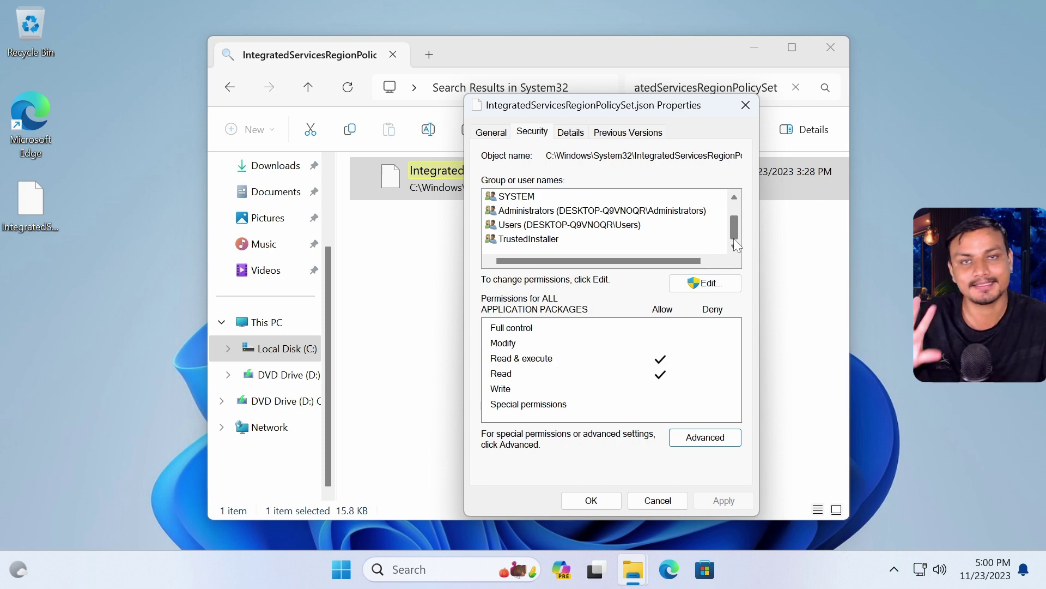
Step: Run Take Ownership on the JSON file, approve UAC, and close the admin command window
click(745, 105)
right_click(442, 175)
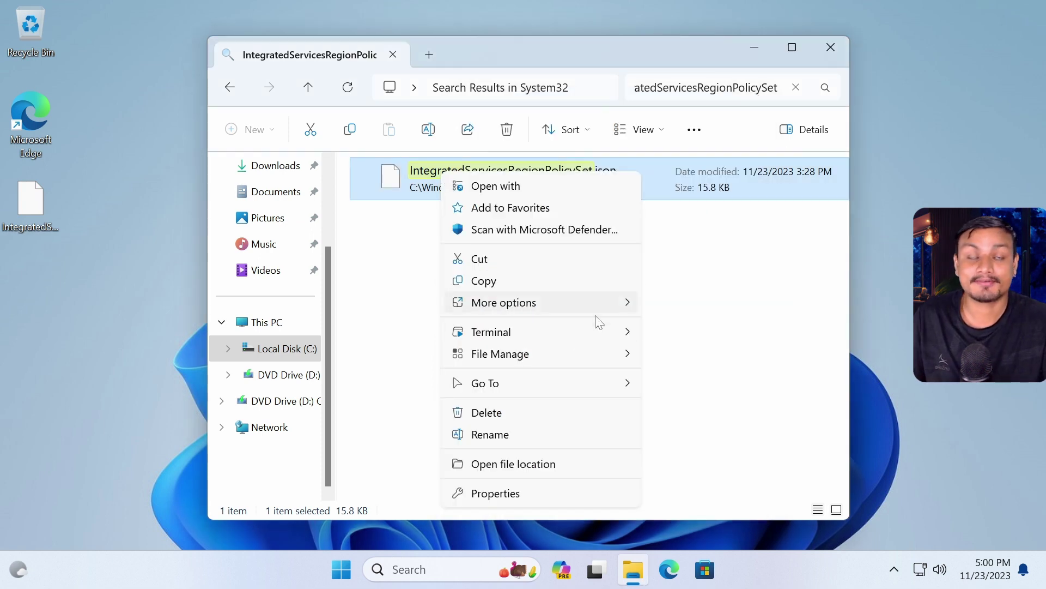
right_click(421, 174)
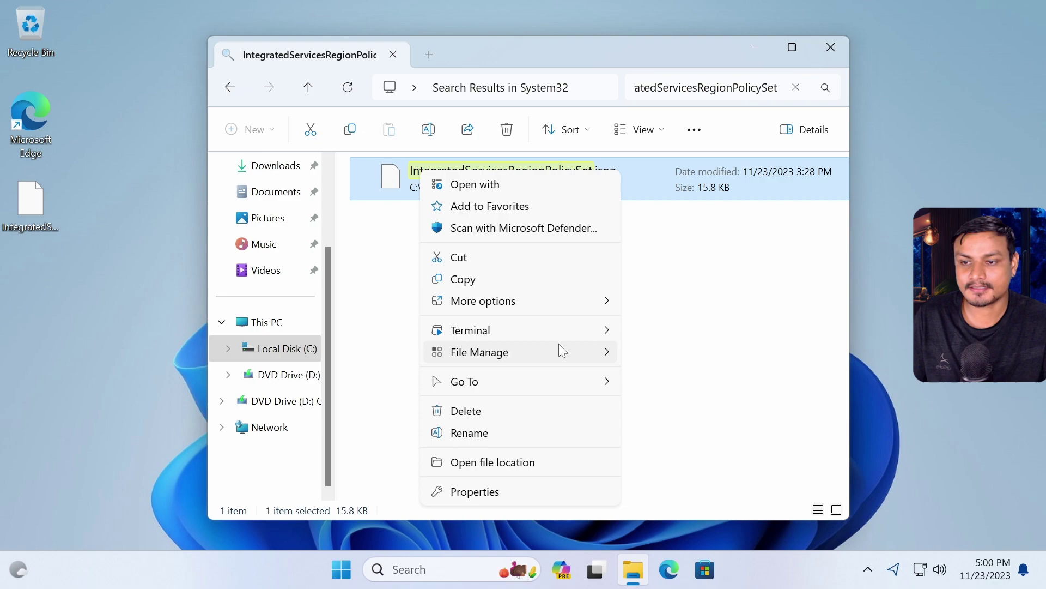
mouse_move(483, 352)
click(645, 436)
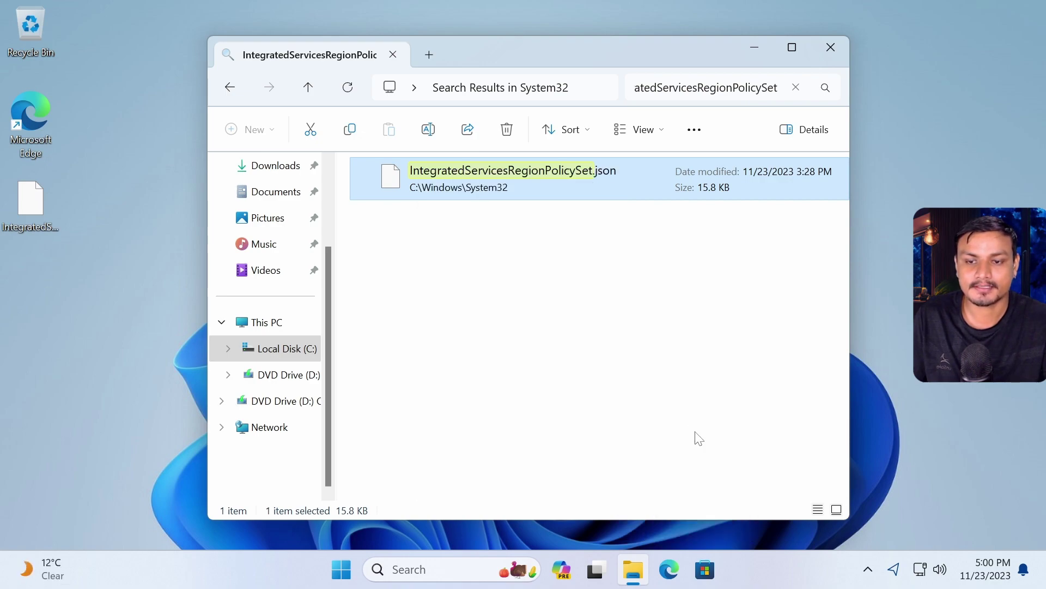
click(457, 412)
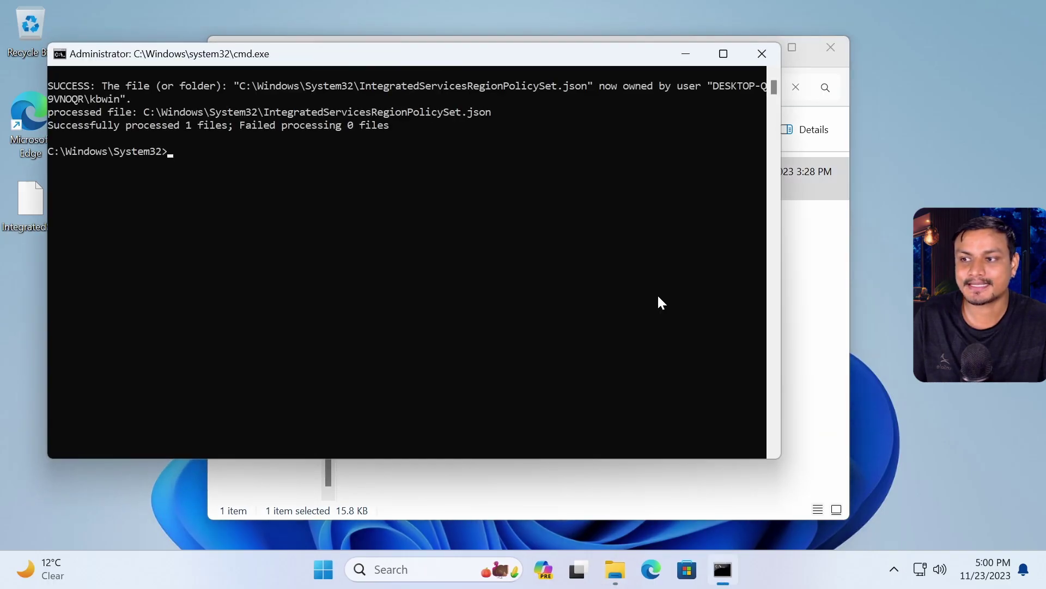
click(762, 53)
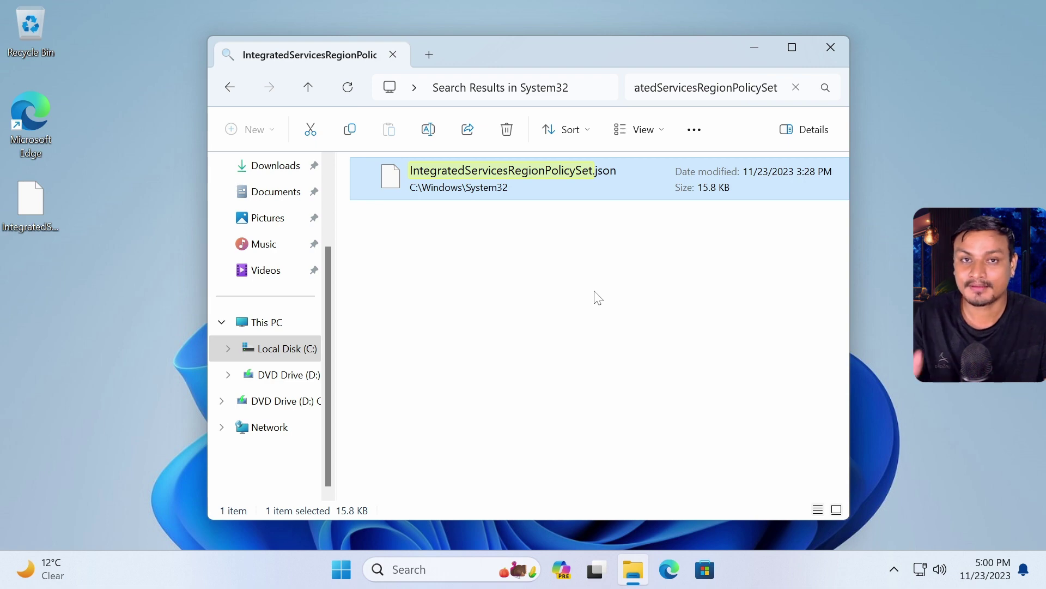
right_click(499, 179)
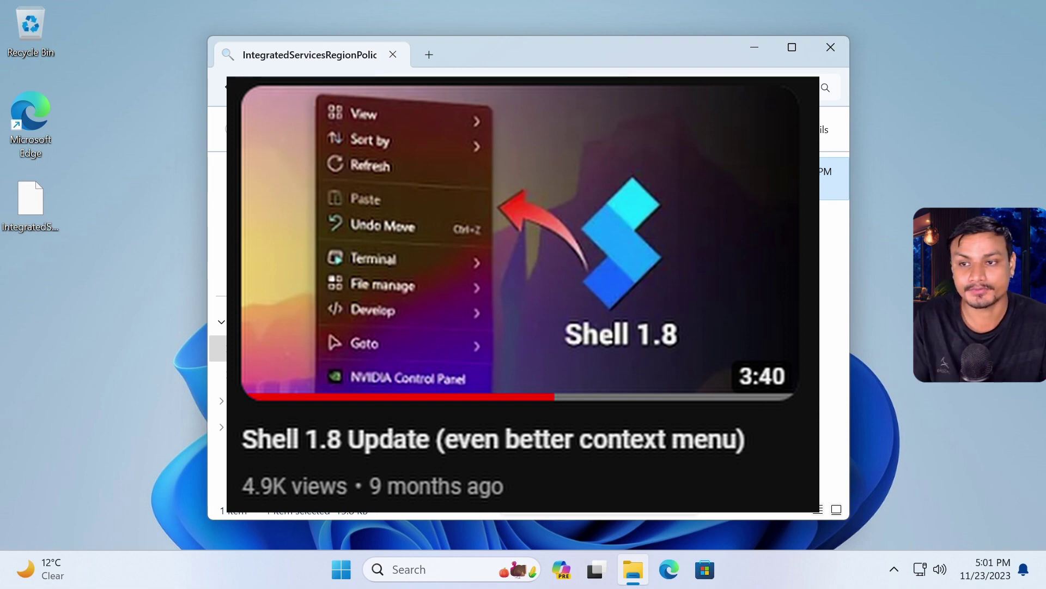
key(Escape)
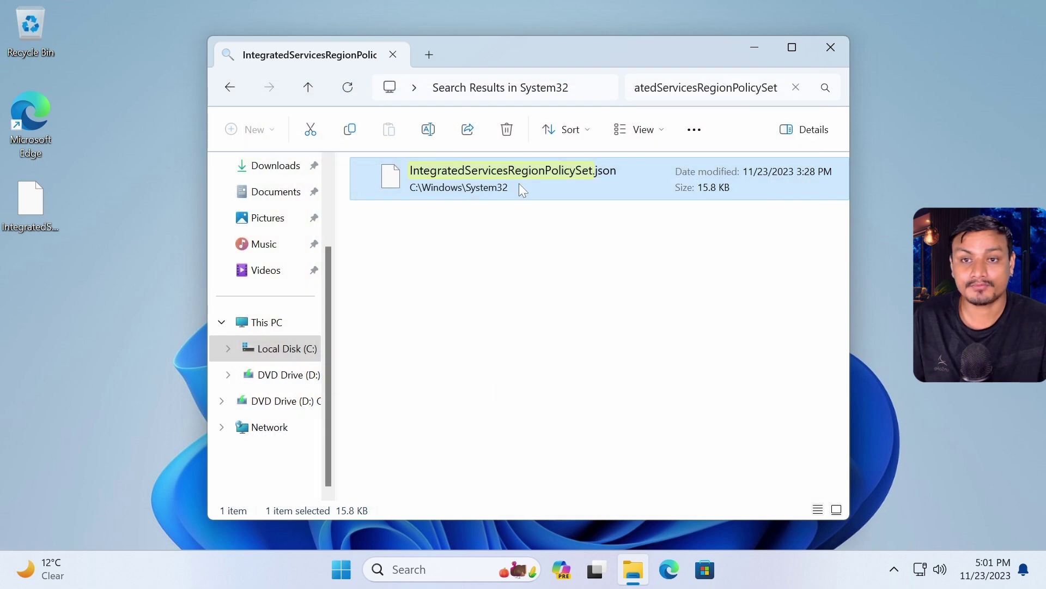
Step: Open IntegratedServicesRegionPolicySet.json in Notepad just once
right_click(505, 182)
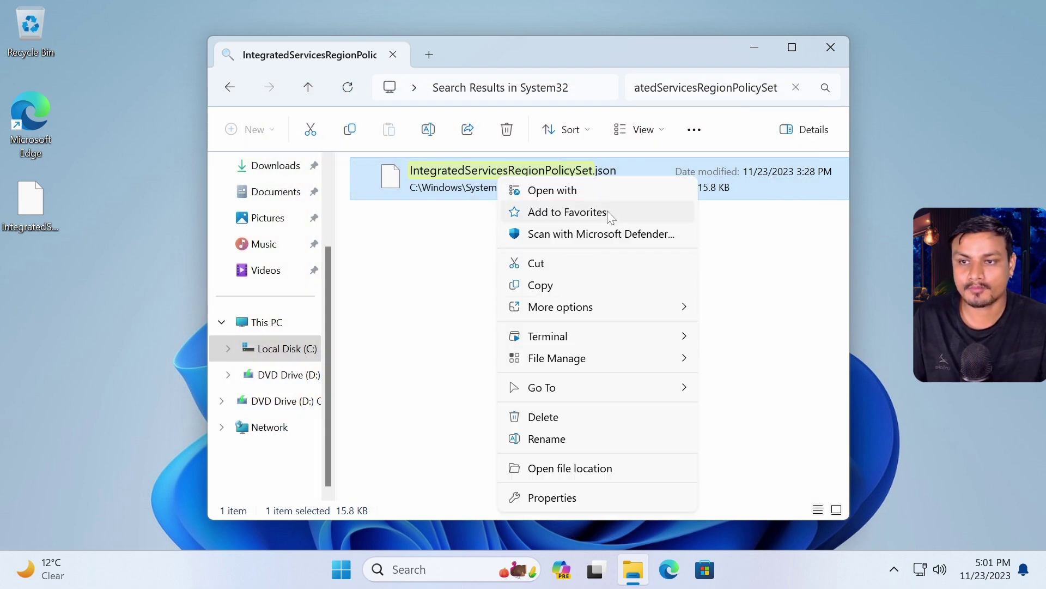
click(606, 192)
click(495, 249)
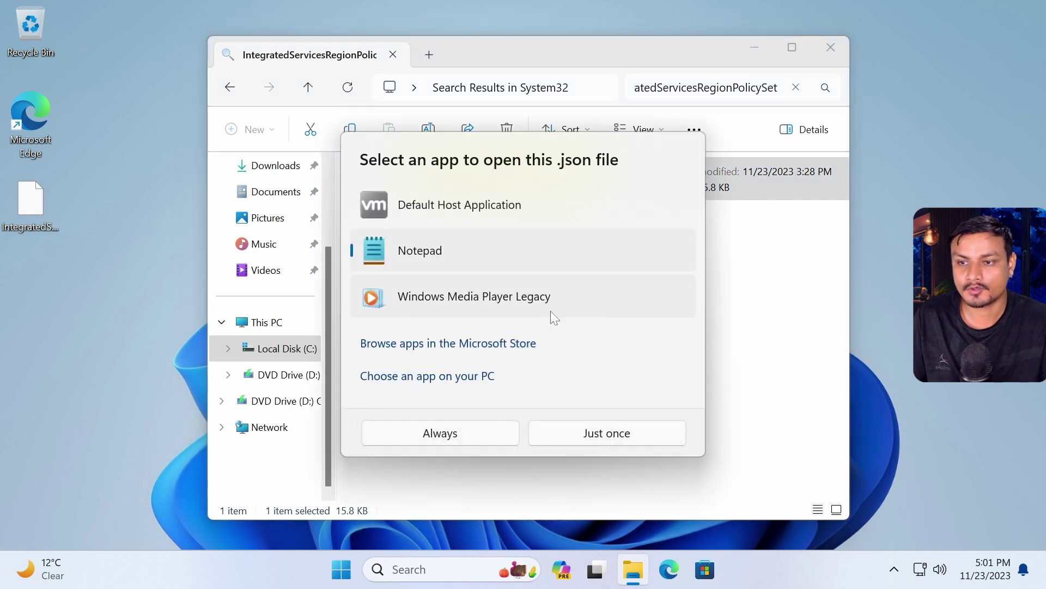
click(583, 432)
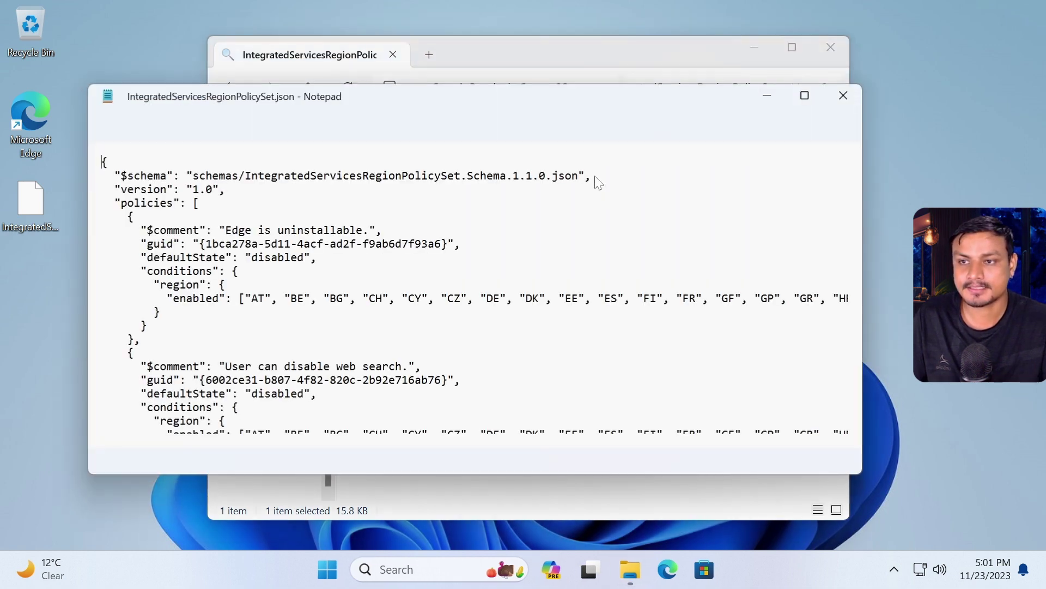
drag(352, 100, 434, 69)
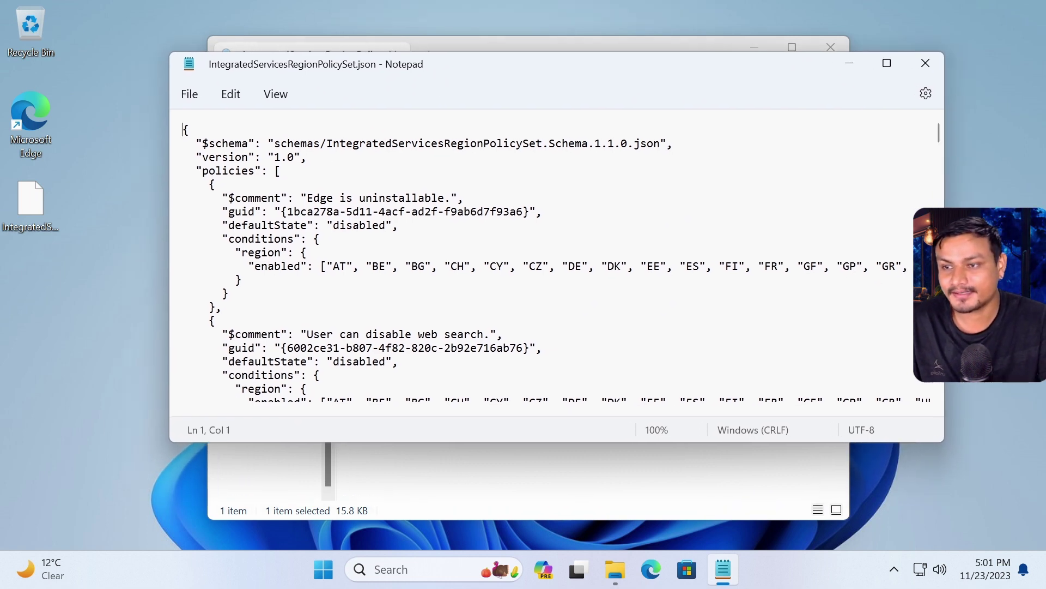
Step: Change the Edge is uninstallable policy's defaultState from "disabled" to "enabled"
drag(306, 198, 445, 198)
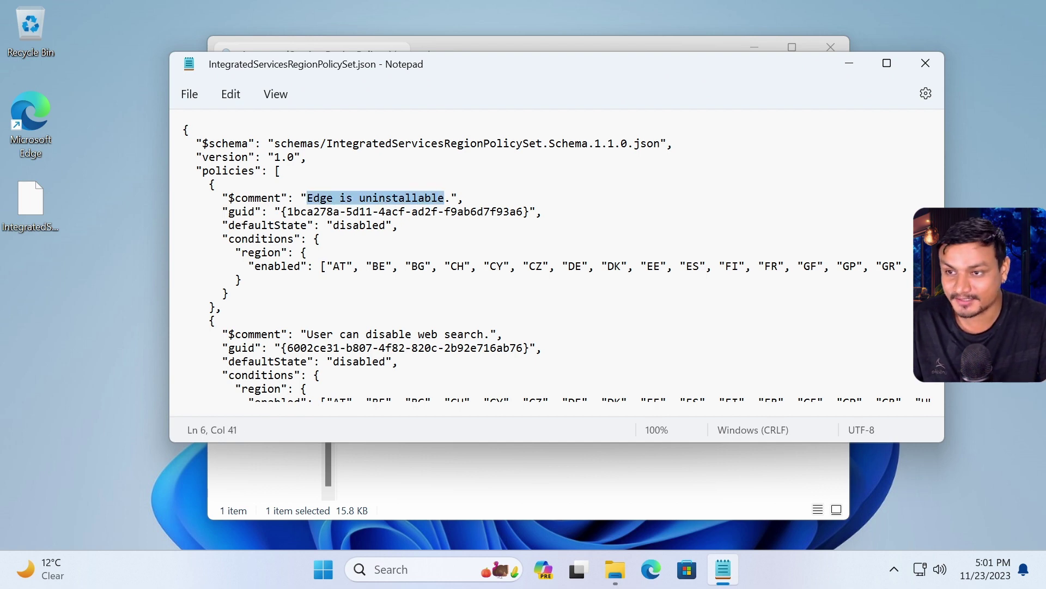
double_click(359, 225)
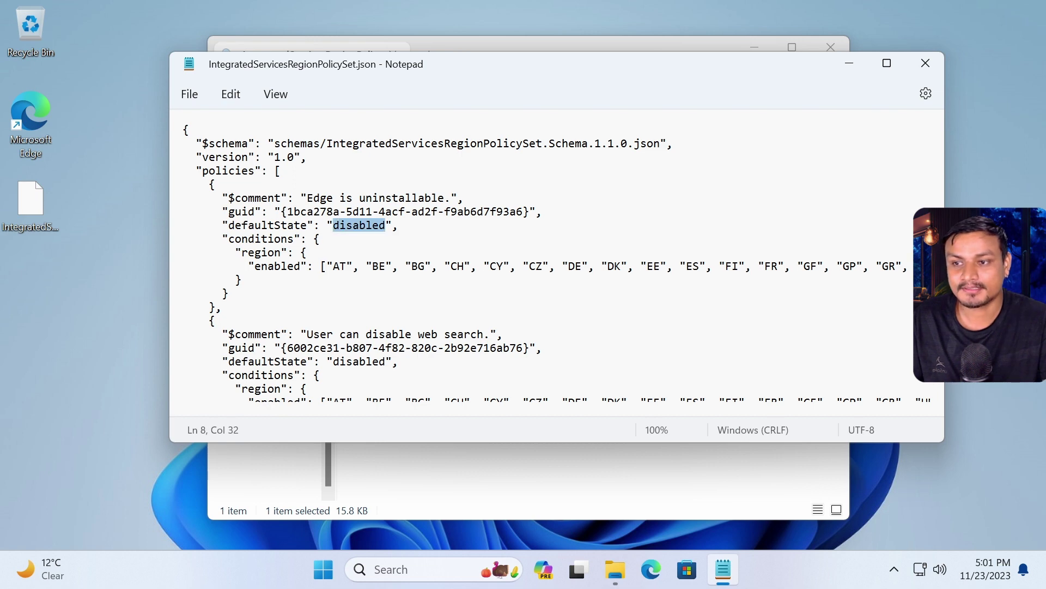
click(381, 225)
key(shift+Left)
key(shift+Left)
key(shift+Left)
key(shift+Left)
key(shift+Left)
key(shift+Left)
key(shift+Left)
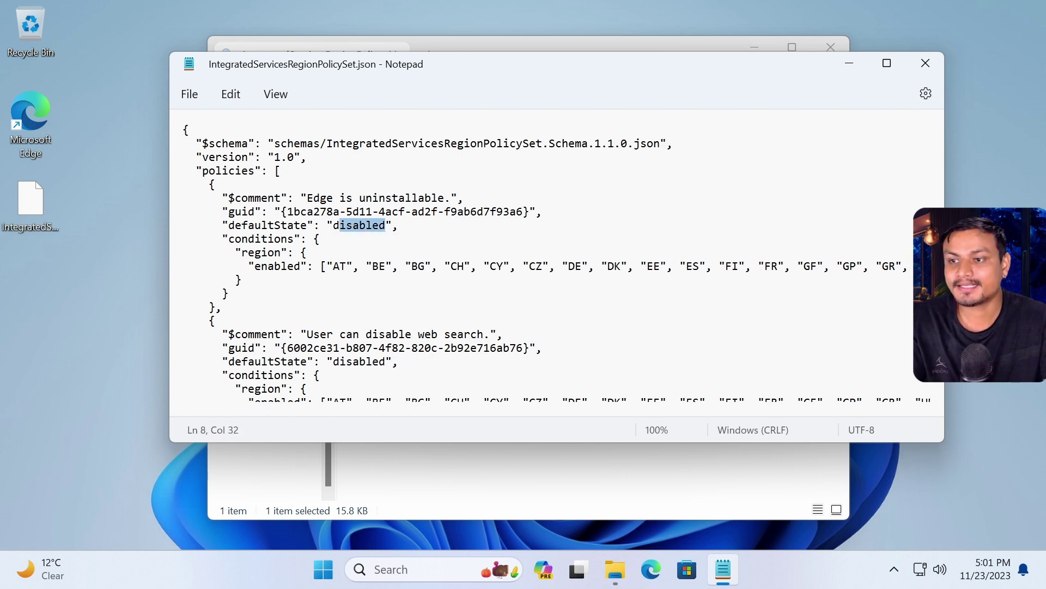
double_click(335, 225)
text(enabled)
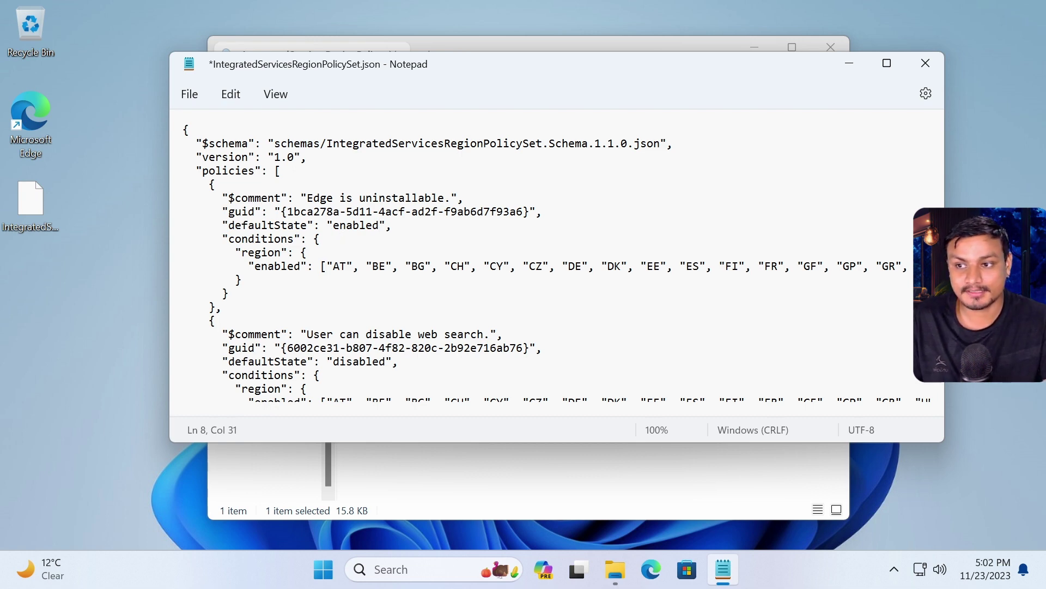
Step: Inspect the Edge uninstall policy's region code list in Notepad
click(340, 266)
drag(333, 266, 915, 267)
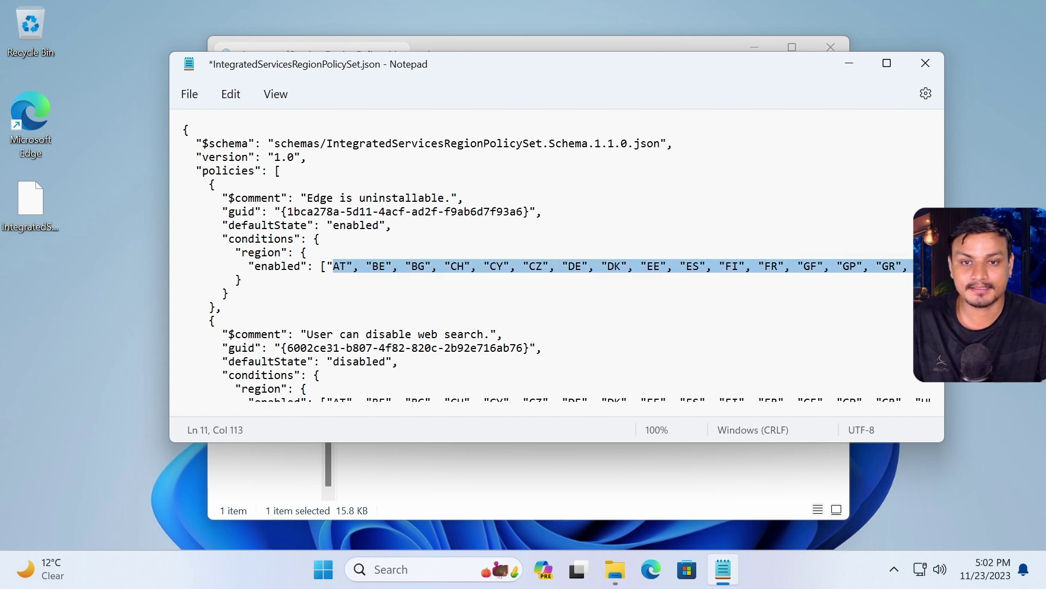
click(669, 265)
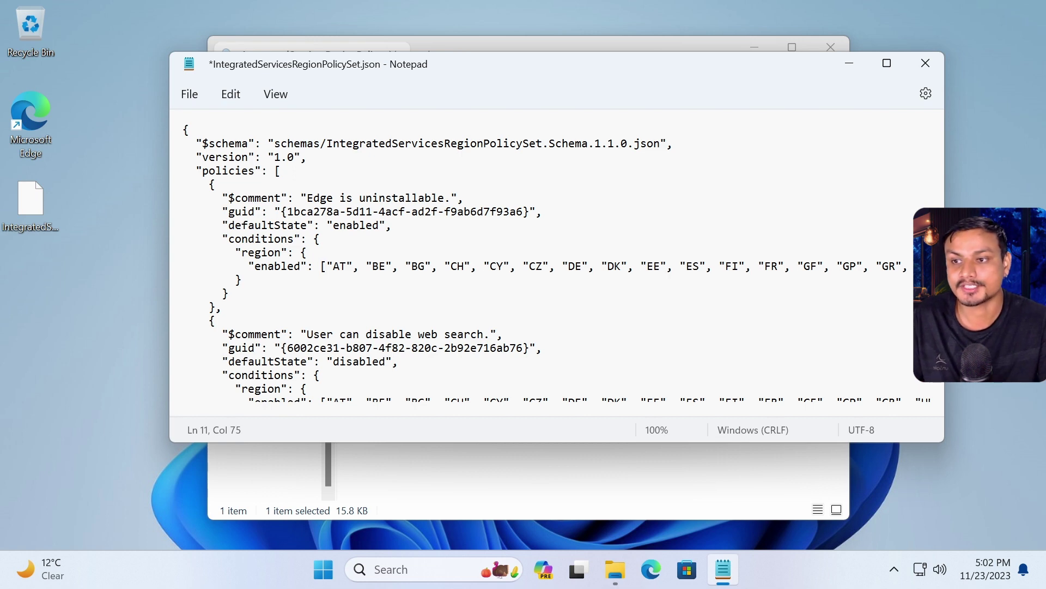
click(229, 293)
Step: Look up the Region settings page, then minimize Settings to return to Notepad
click(384, 568)
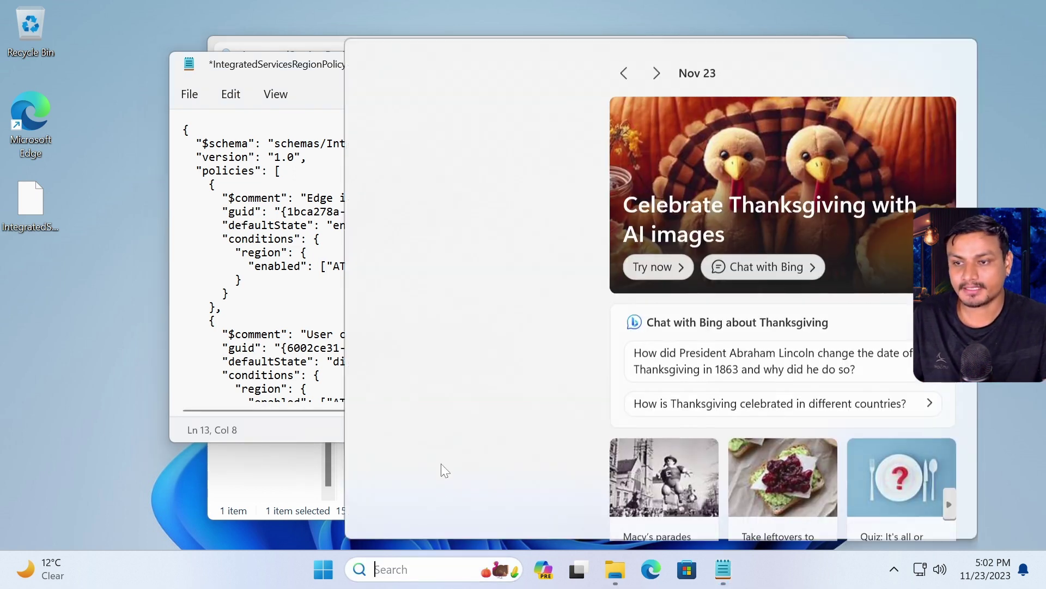
text(region)
click(456, 187)
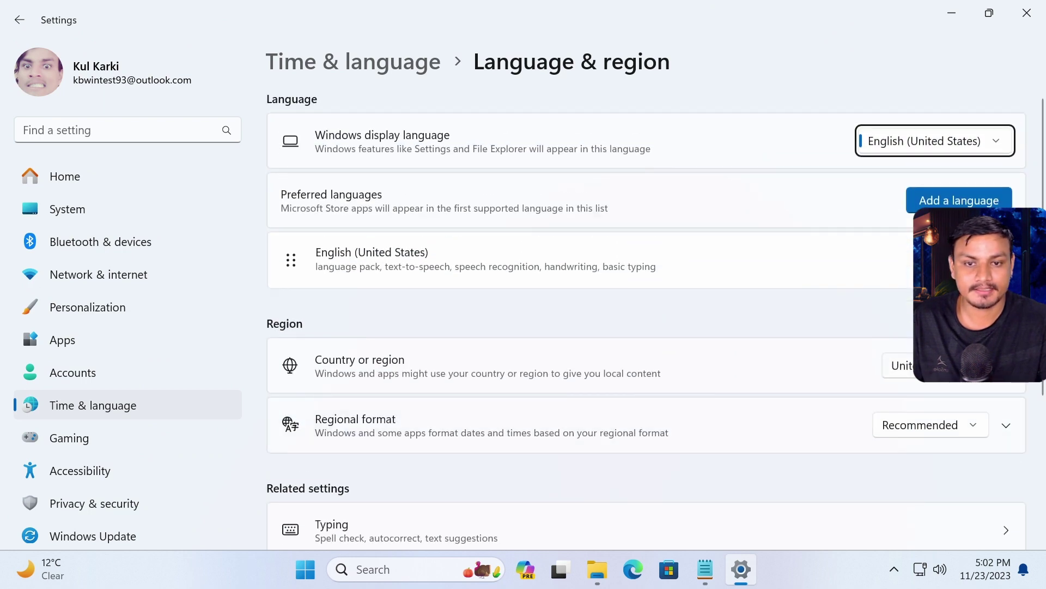
click(989, 13)
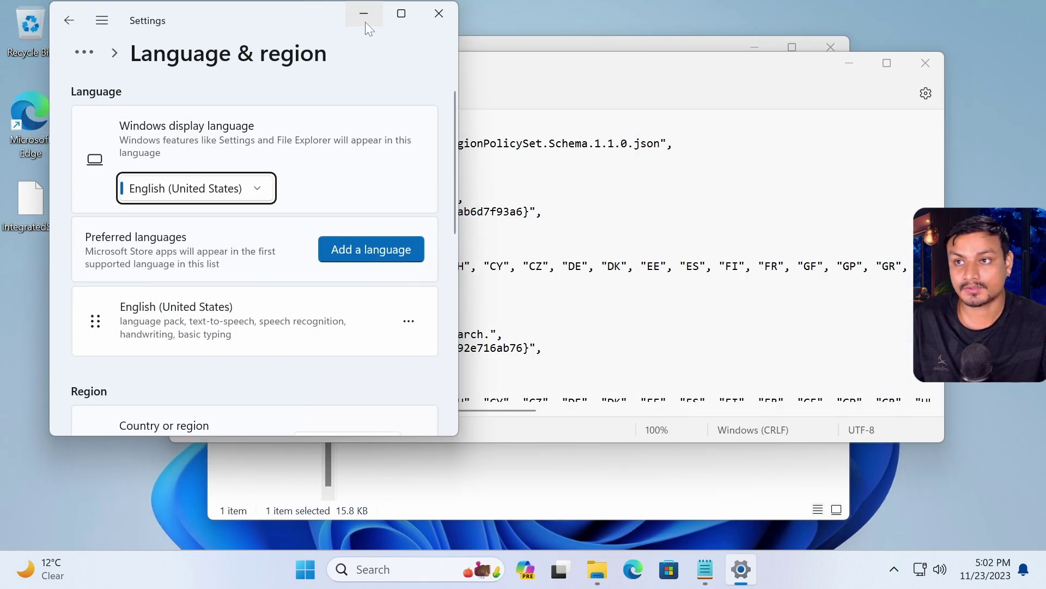
click(364, 21)
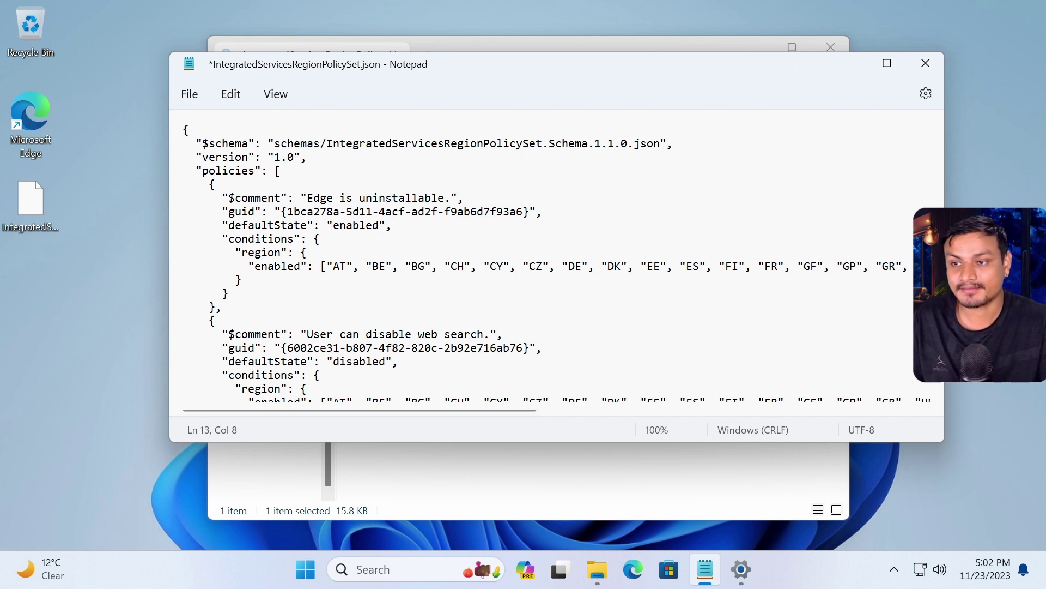
Step: Replace the first region code AT with US in the Edge policy list
double_click(340, 266)
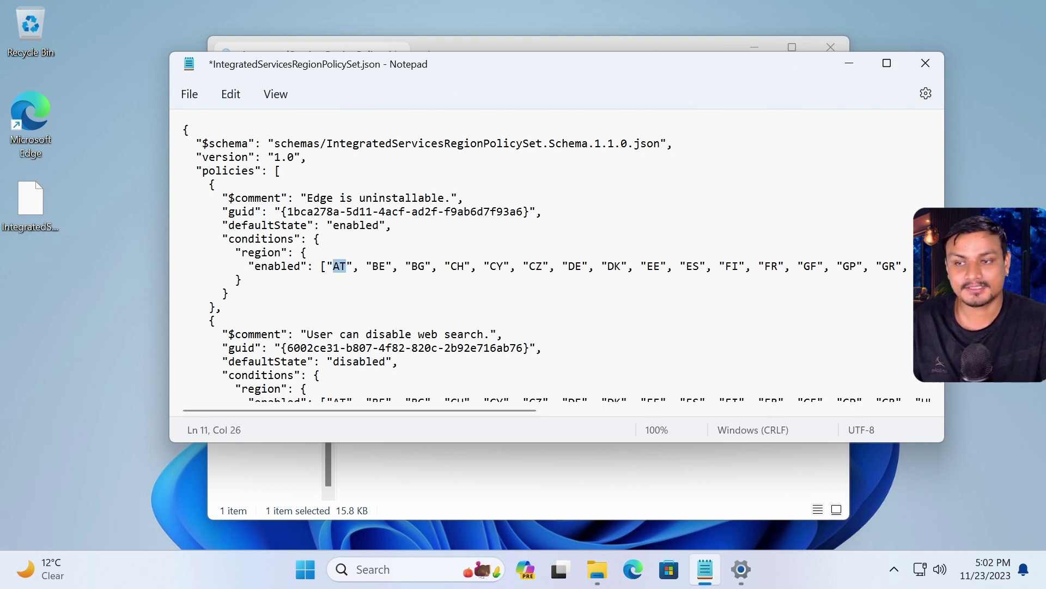
text(US)
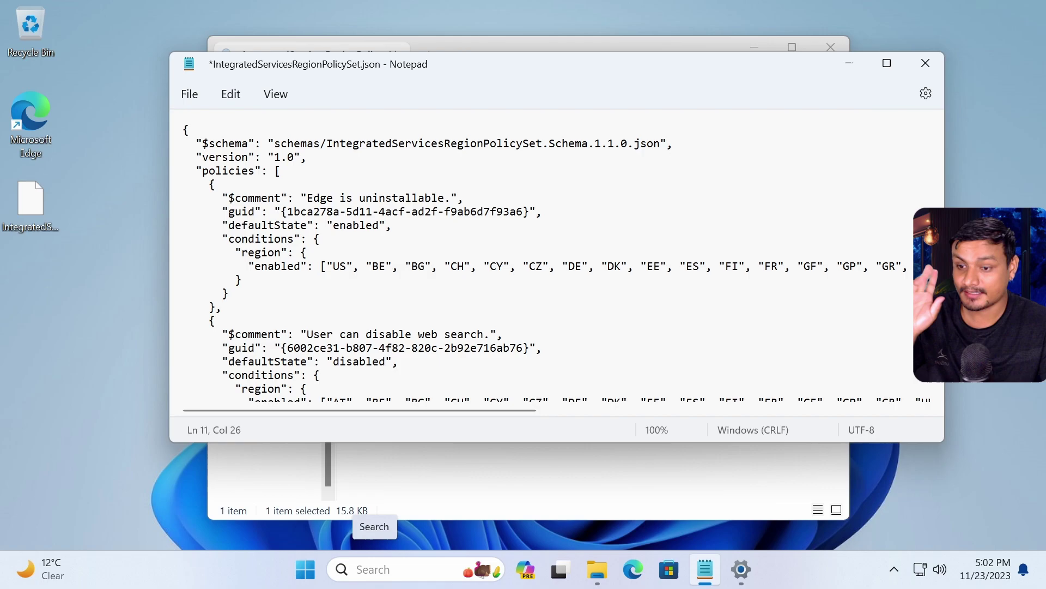
click(373, 569)
Step: Launch Registry Editor from a 'reg' search and approve the permission prompt
text(reg)
click(420, 297)
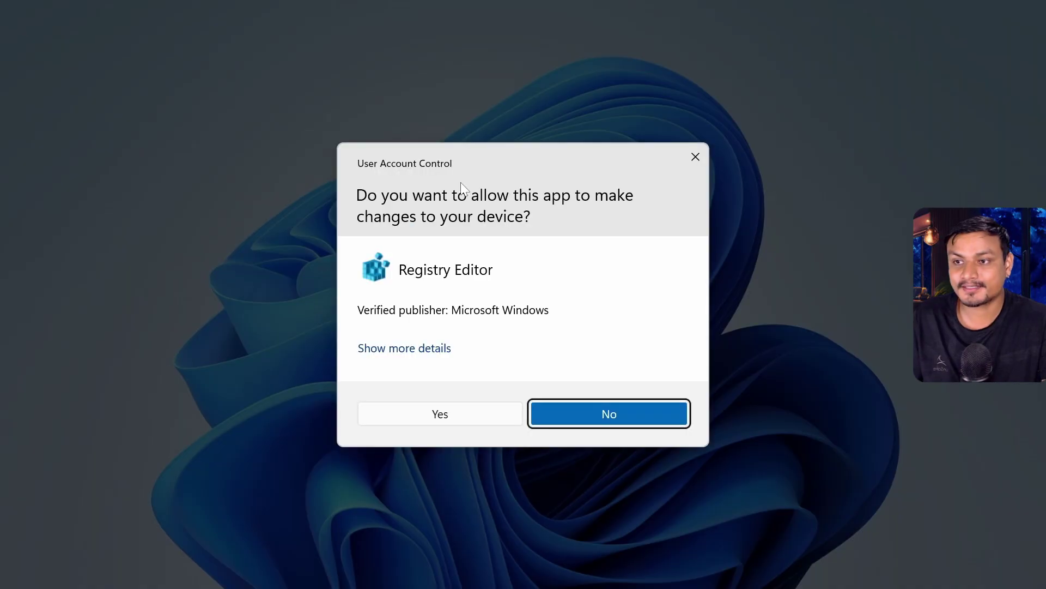
click(444, 413)
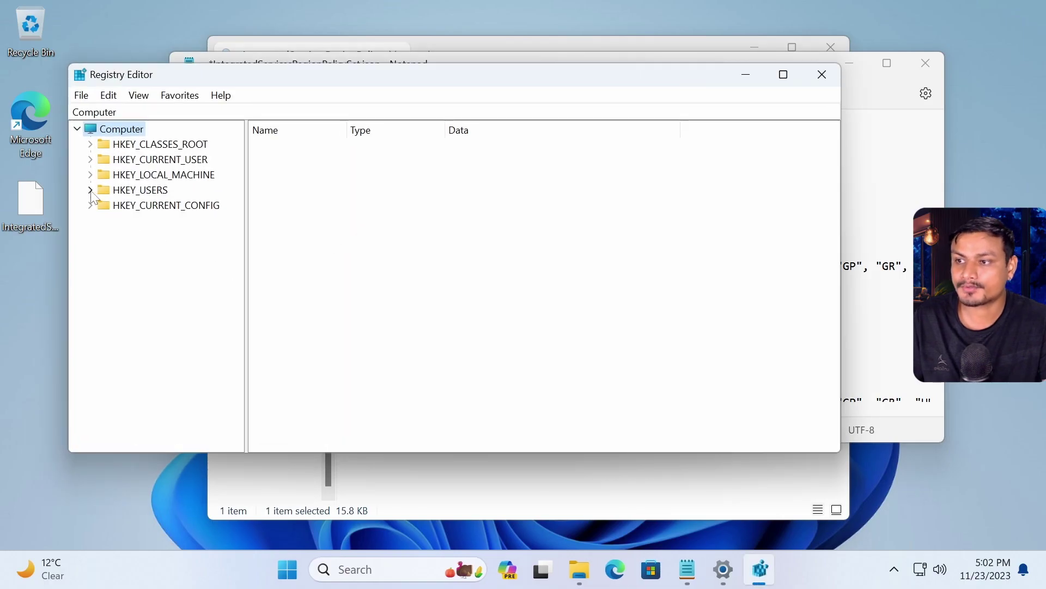
Step: Navigate to HKEY_USERS\.DEFAULT\Control Panel\International\Geo and select its Name value, US
click(91, 190)
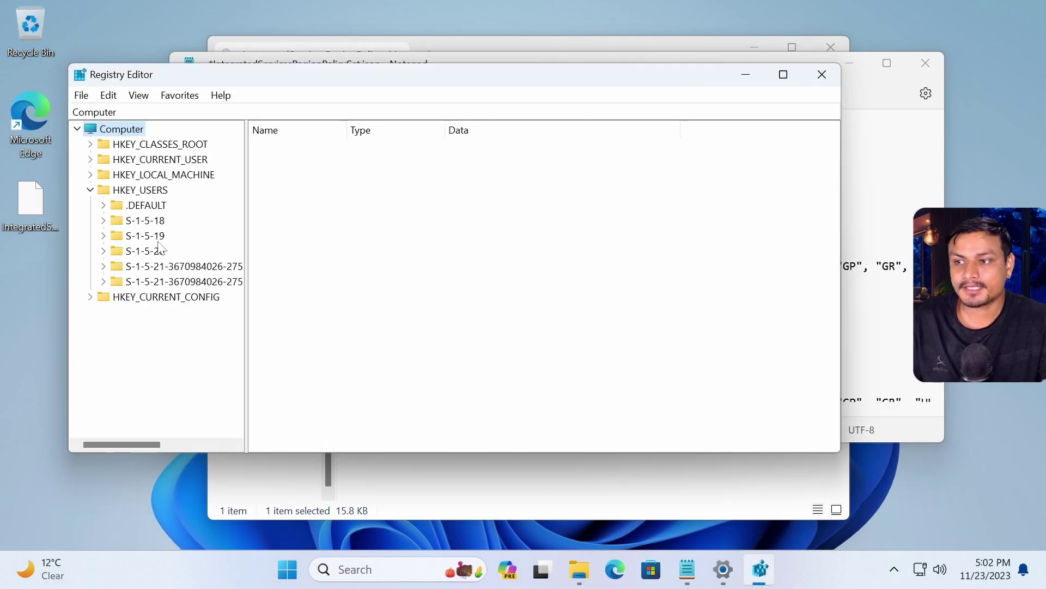
click(103, 206)
drag(296, 85, 334, 71)
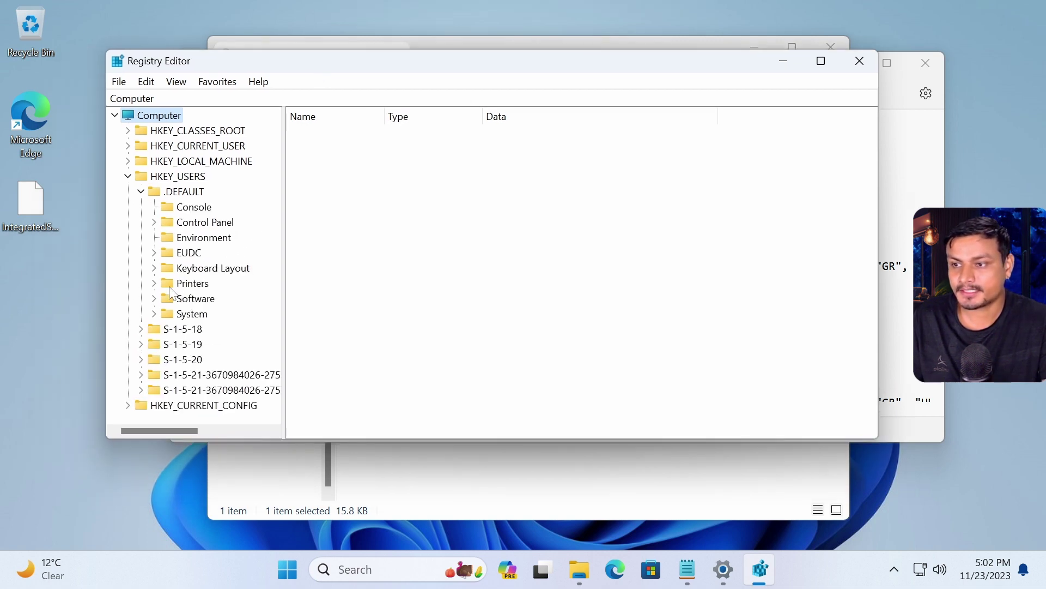
click(154, 222)
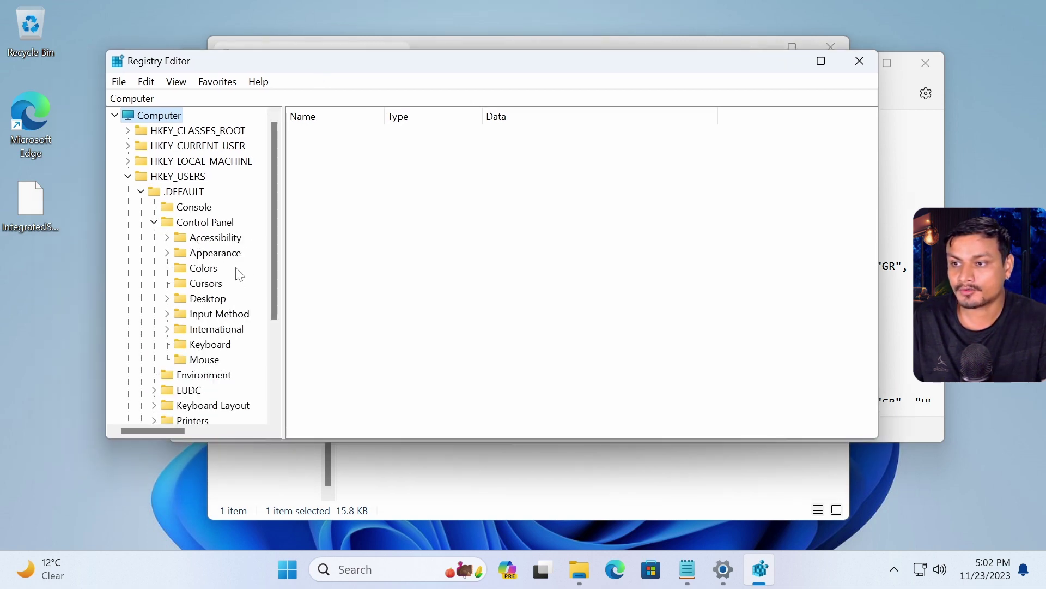
scroll(218, 295, down, 1)
click(167, 284)
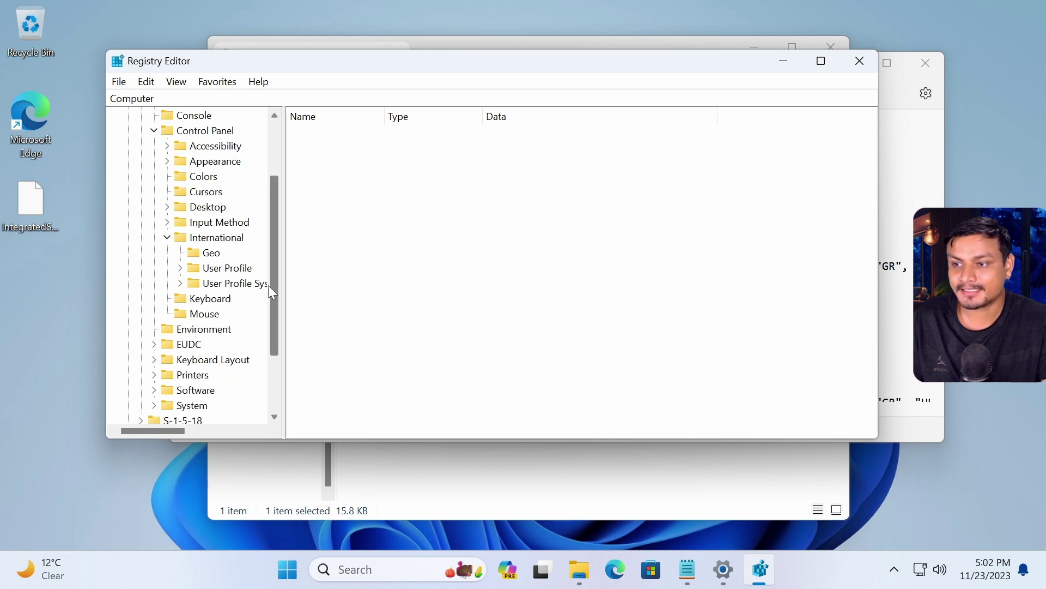
click(211, 253)
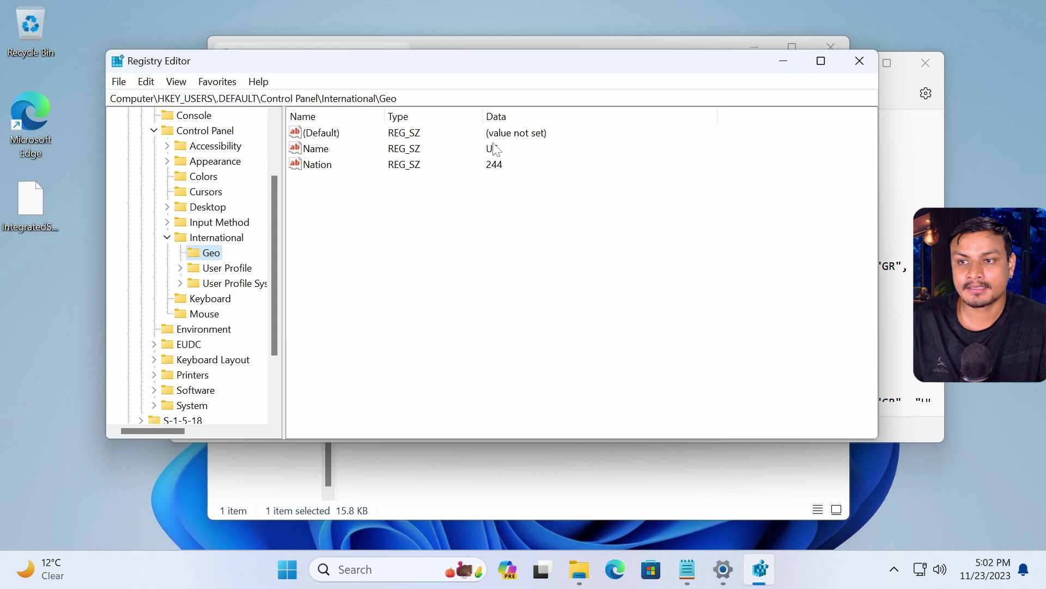
key(Tab)
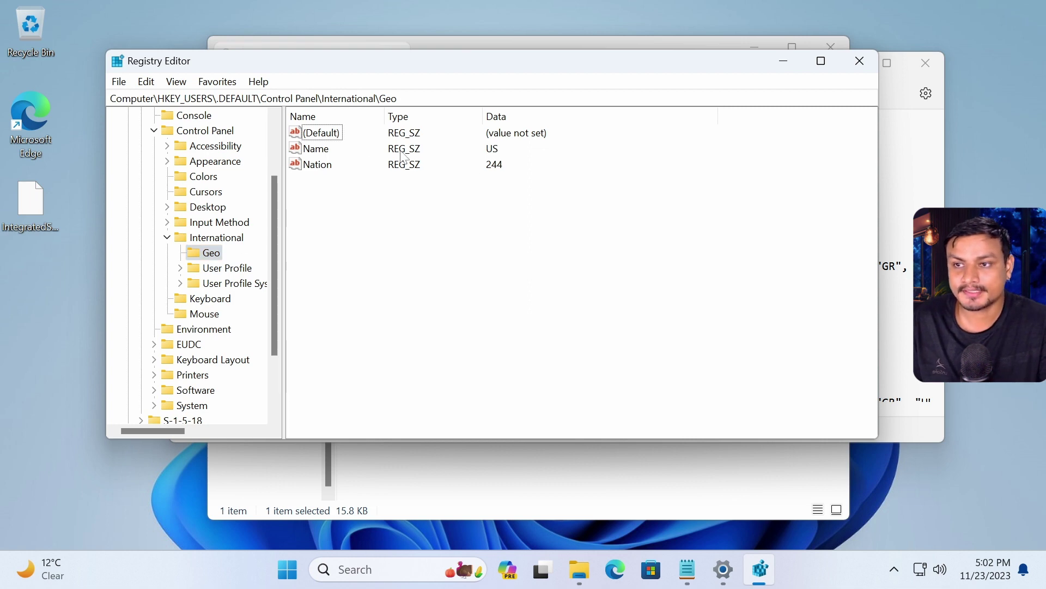
key(Down)
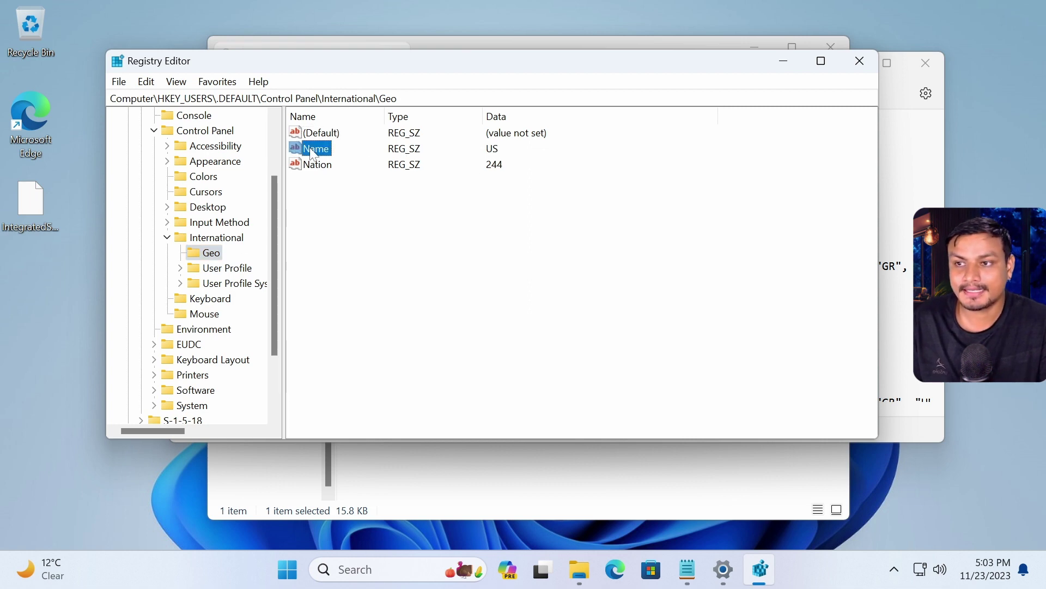
click(492, 150)
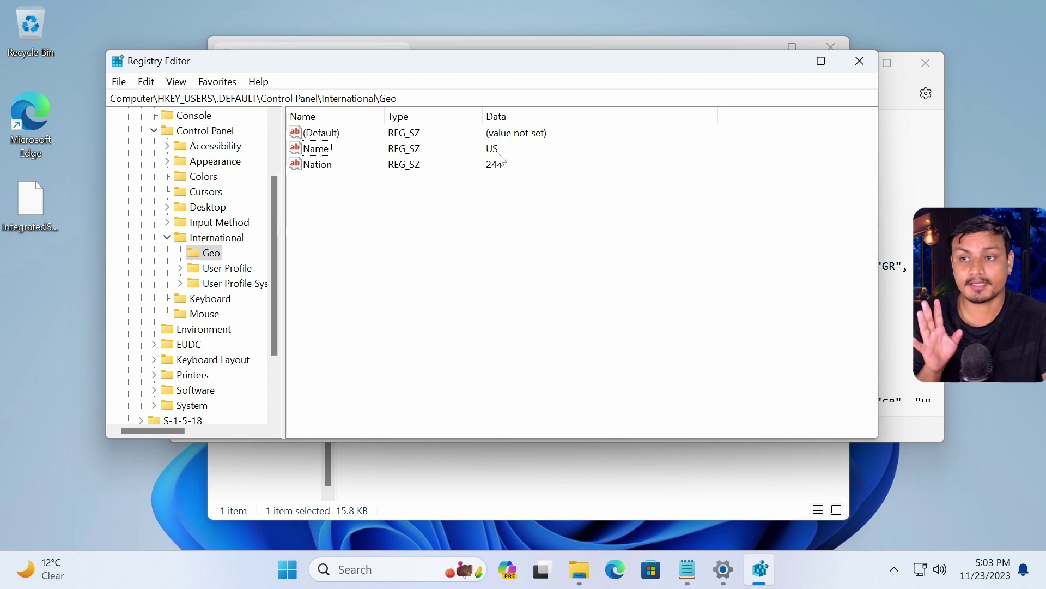
Step: Check that Language & region lists United States as the country, then minimize Settings
click(723, 569)
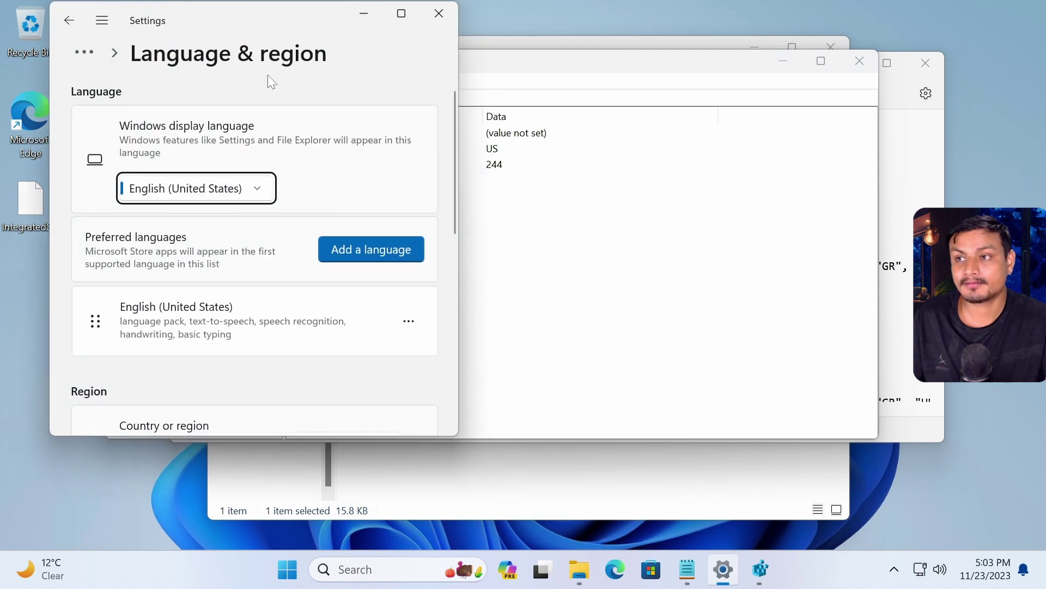
scroll(308, 294, down, 5)
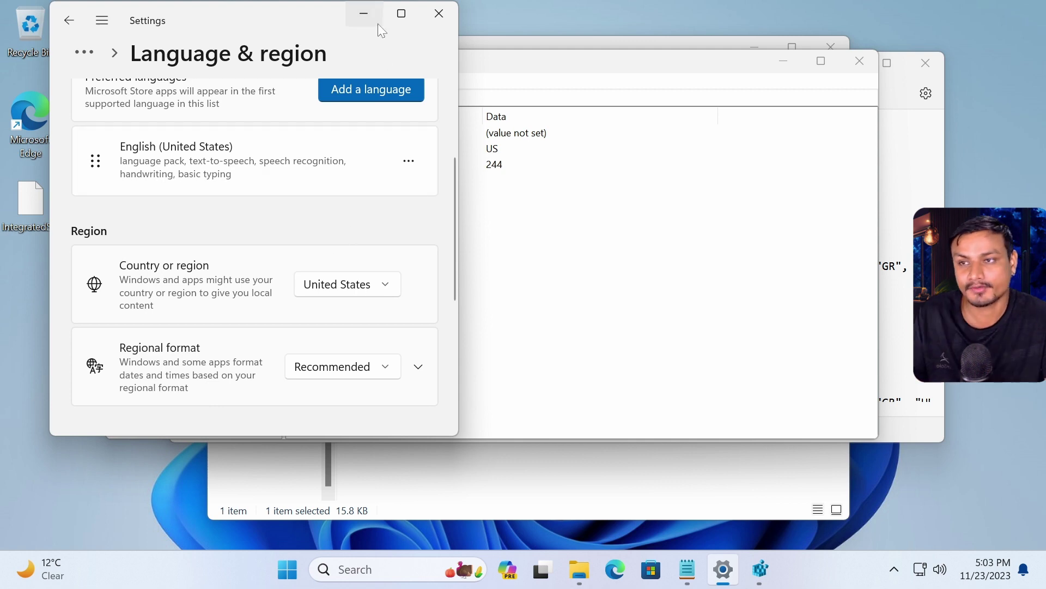
click(366, 14)
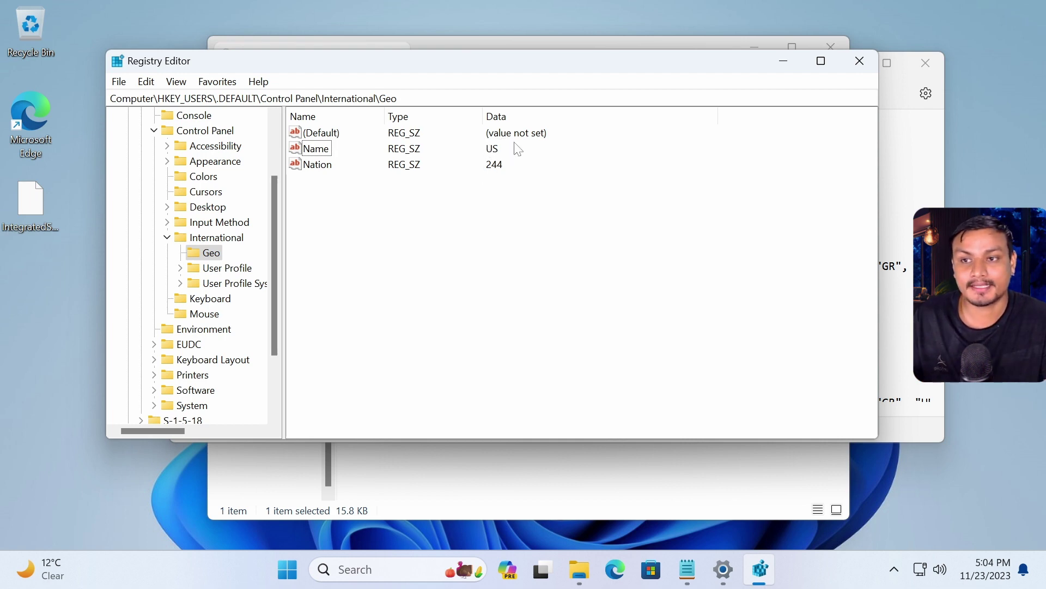
right_click(325, 150)
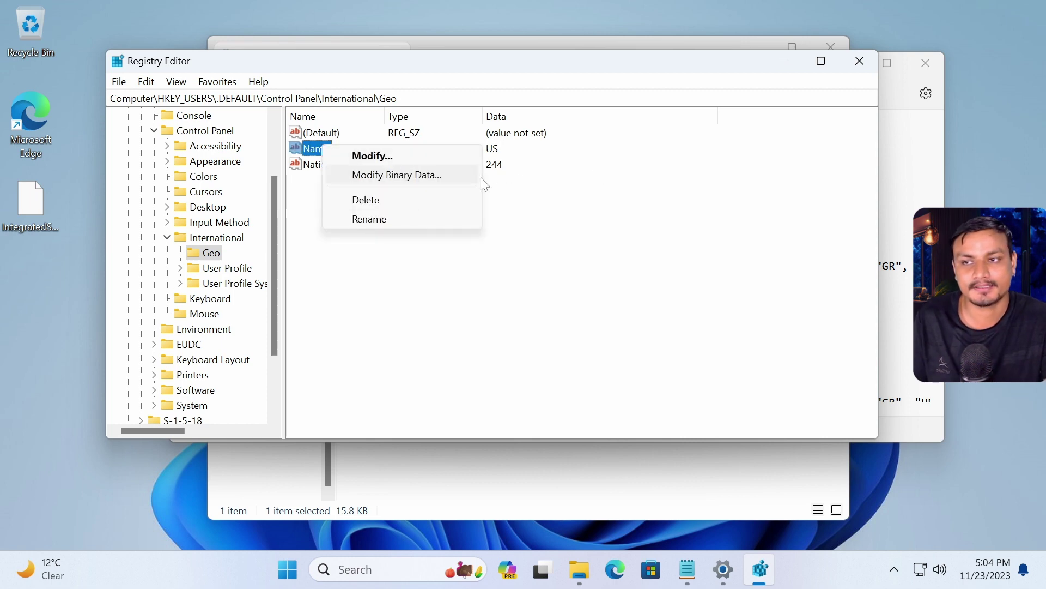
key(Escape)
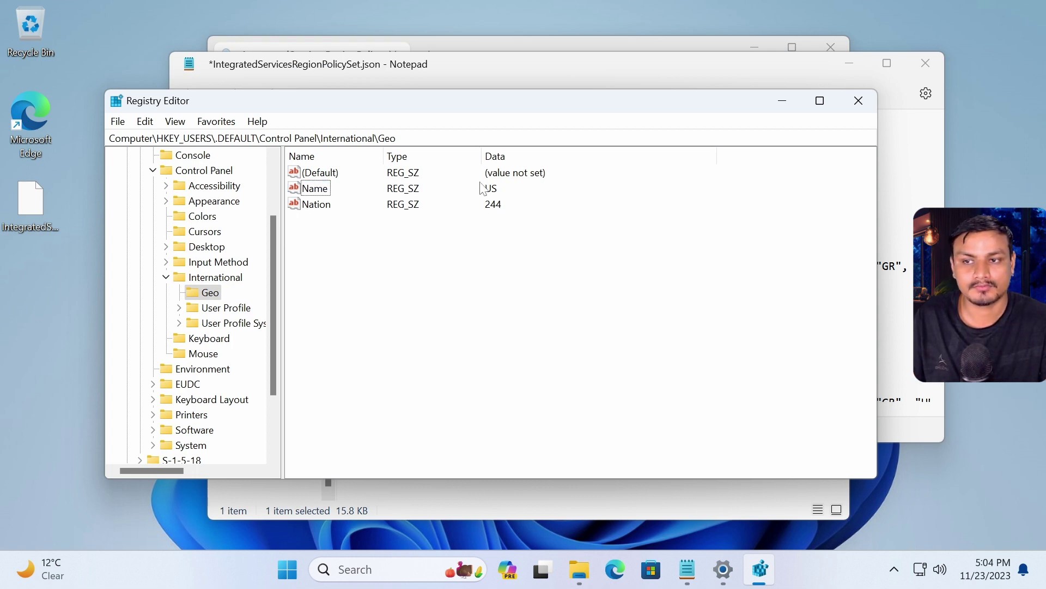
drag(614, 102, 619, 330)
drag(531, 350, 481, 398)
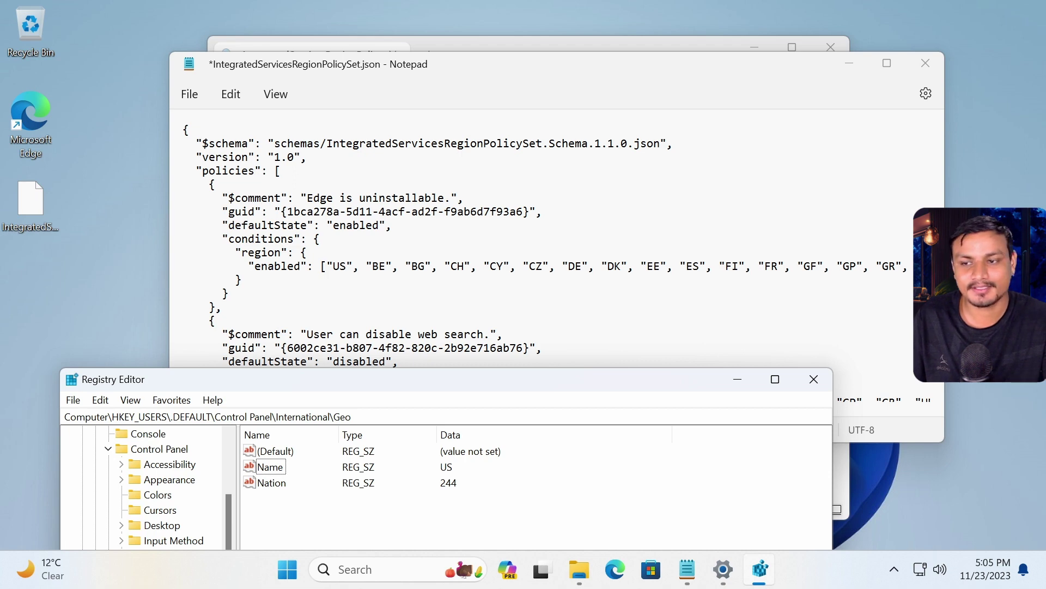
Step: Close Registry Editor and confirm the Edge policy's region list now starts with US
drag(434, 378, 422, 110)
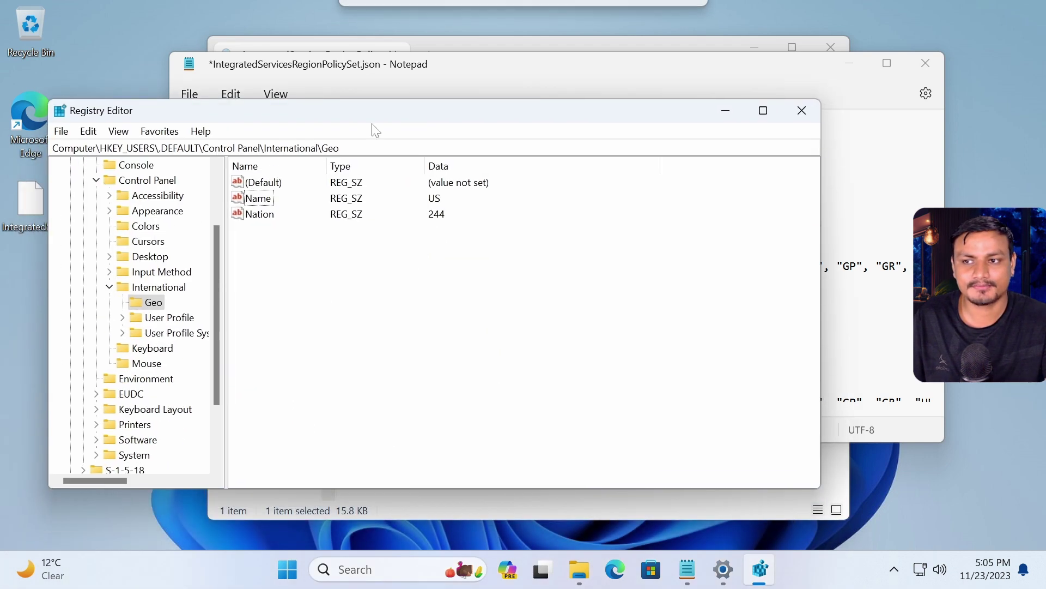
click(802, 111)
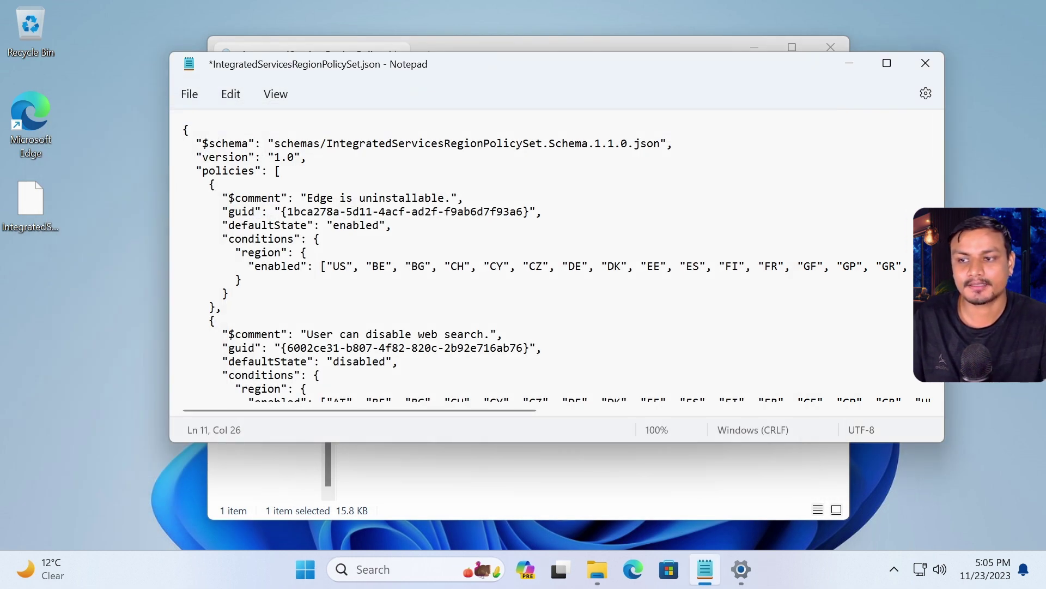
double_click(347, 266)
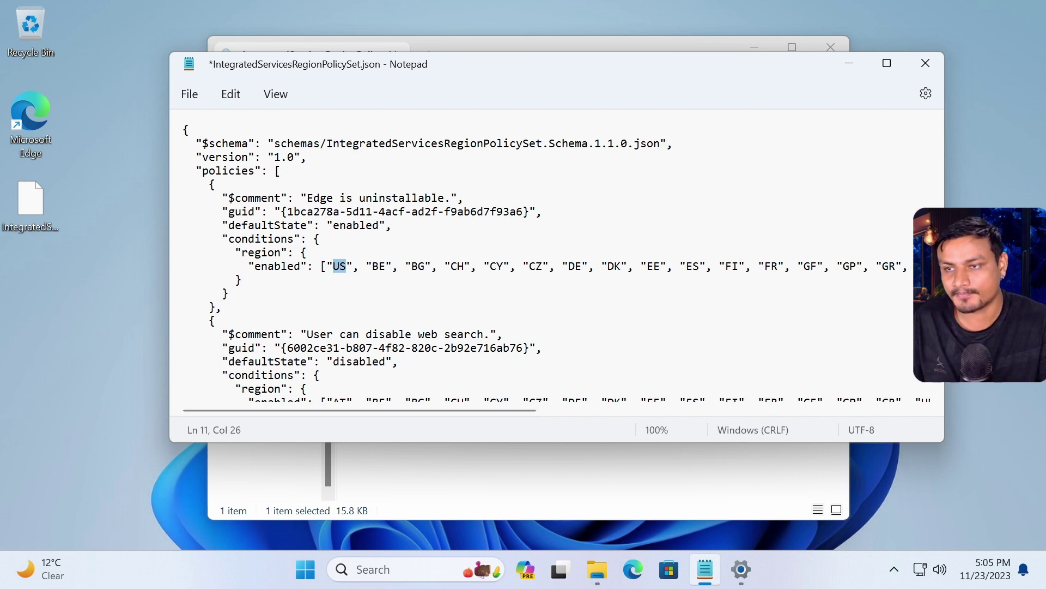
scroll(571, 257, down, 3)
scroll(563, 256, up, 3)
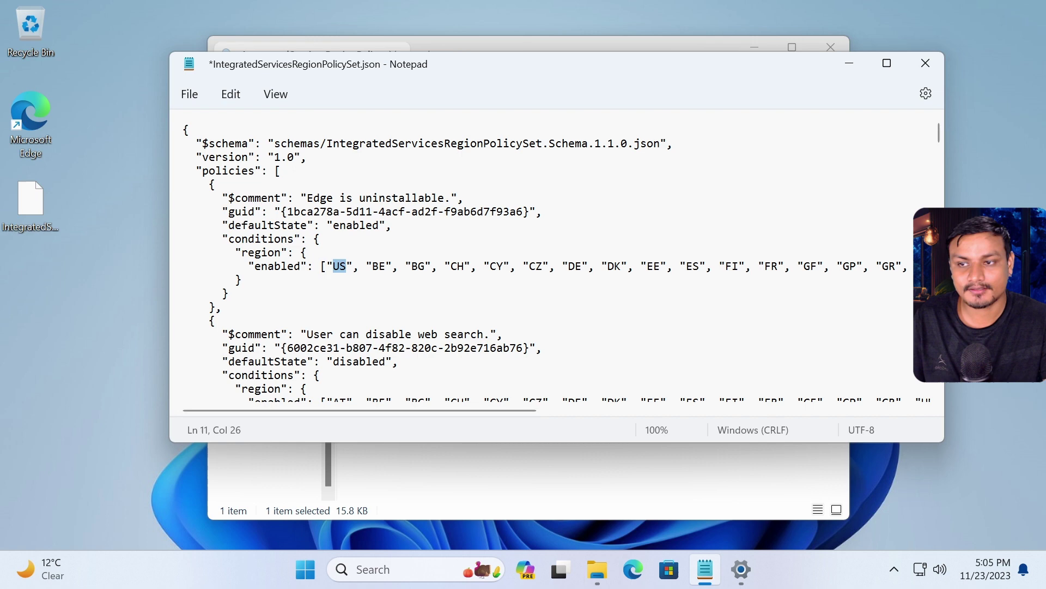
click(339, 266)
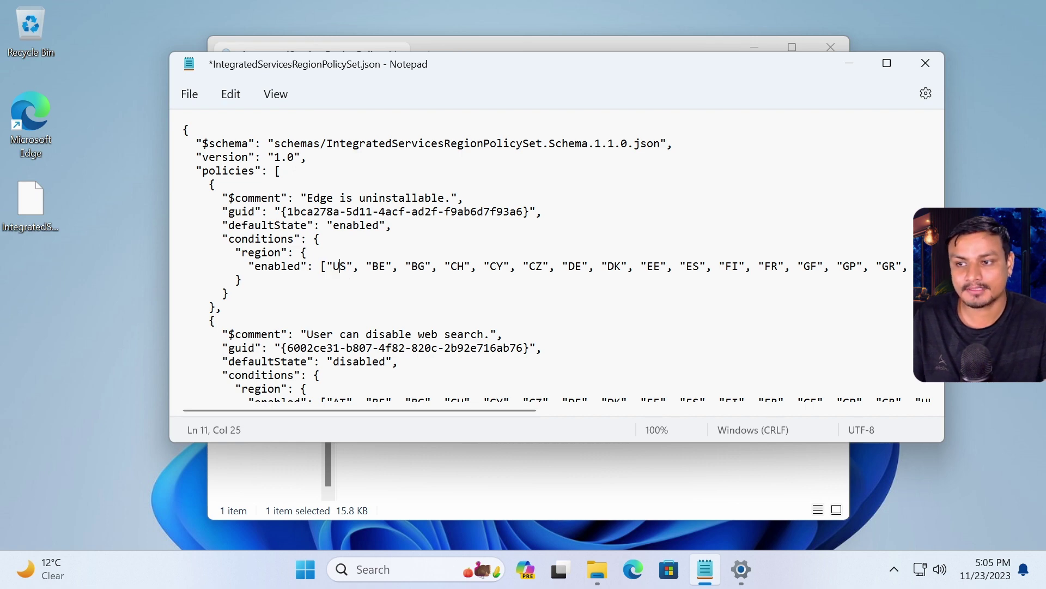
Step: Change the 'User can disable web search' policy's first region code from AT to US
scroll(338, 266, down, 3)
scroll(339, 266, down, 1)
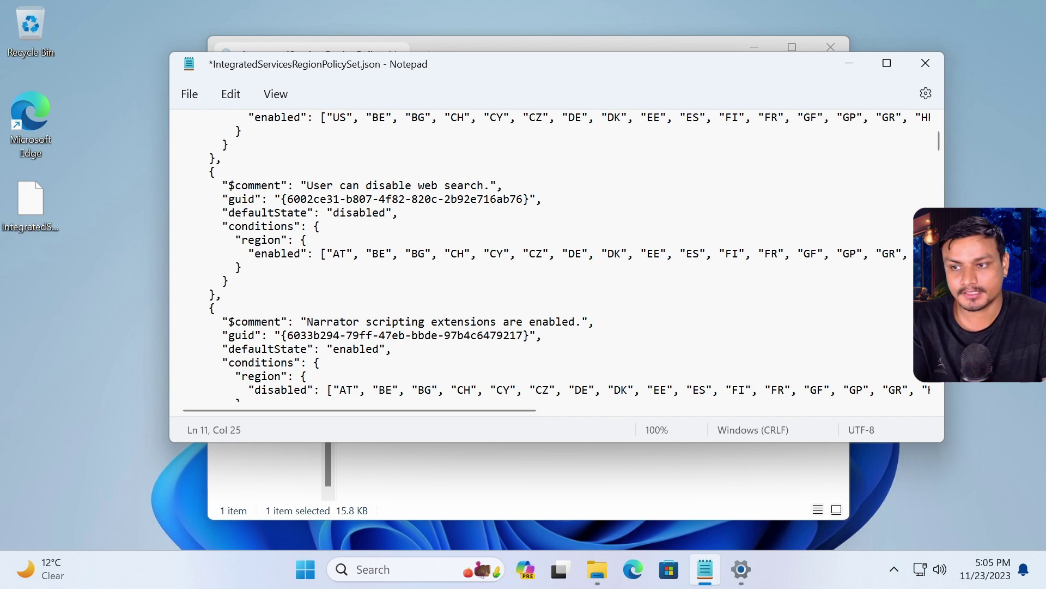
click(342, 254)
text(US)
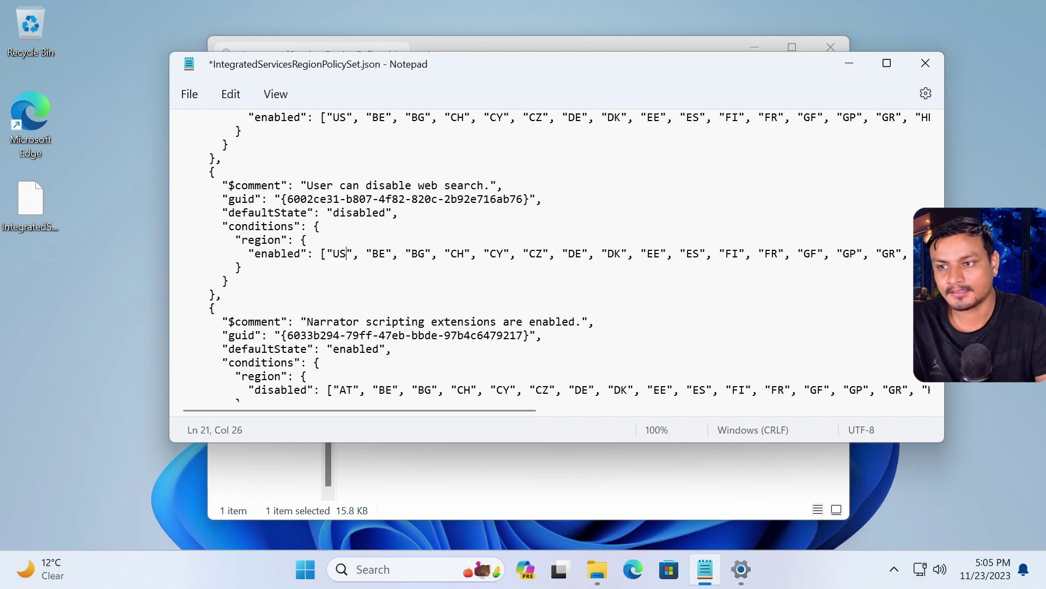
scroll(338, 261, down, 1)
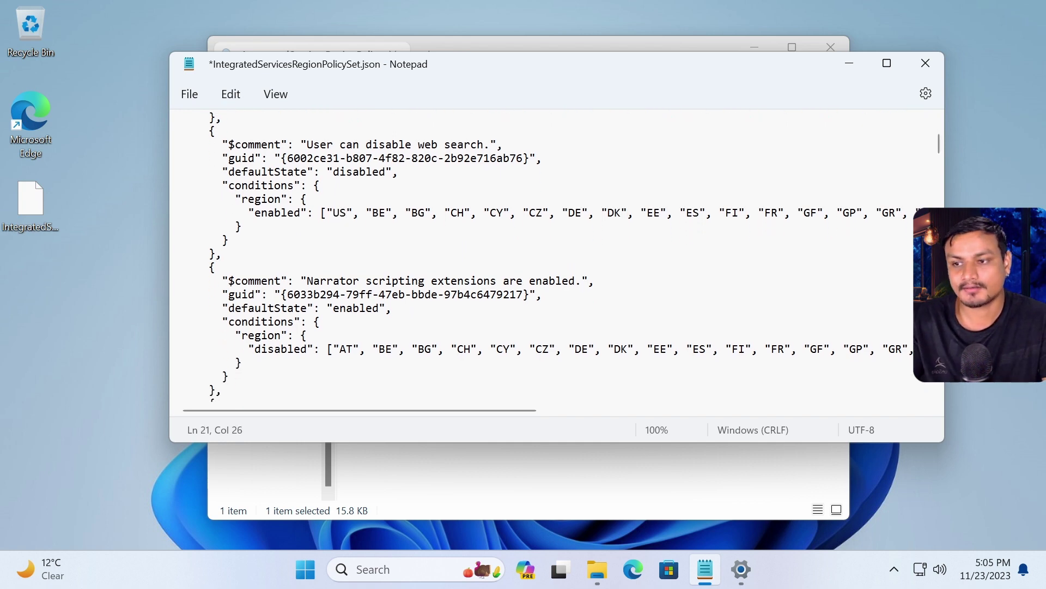
scroll(338, 261, down, 3)
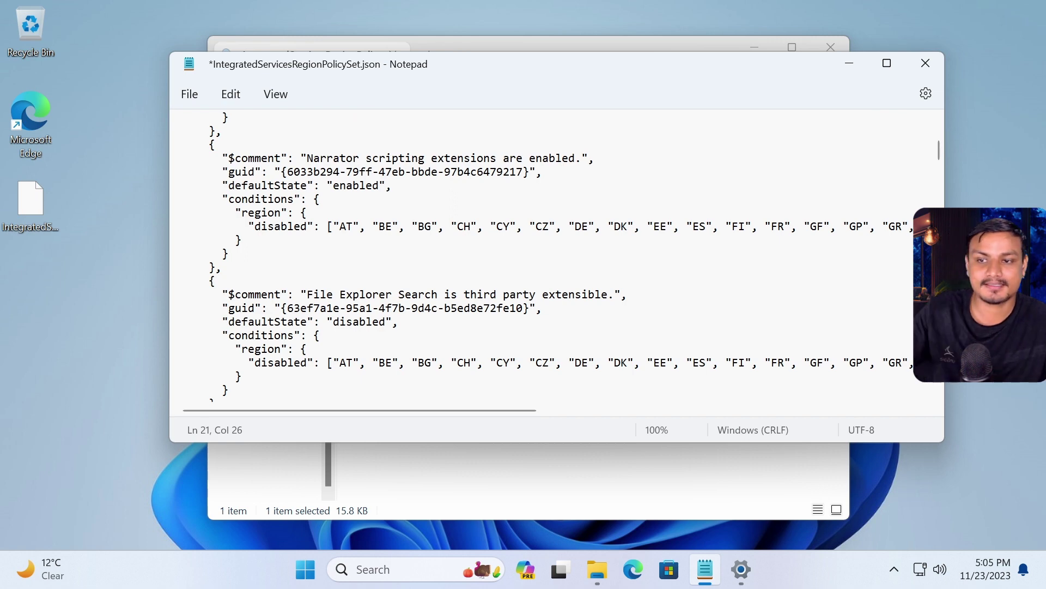
scroll(556, 254, down, 6)
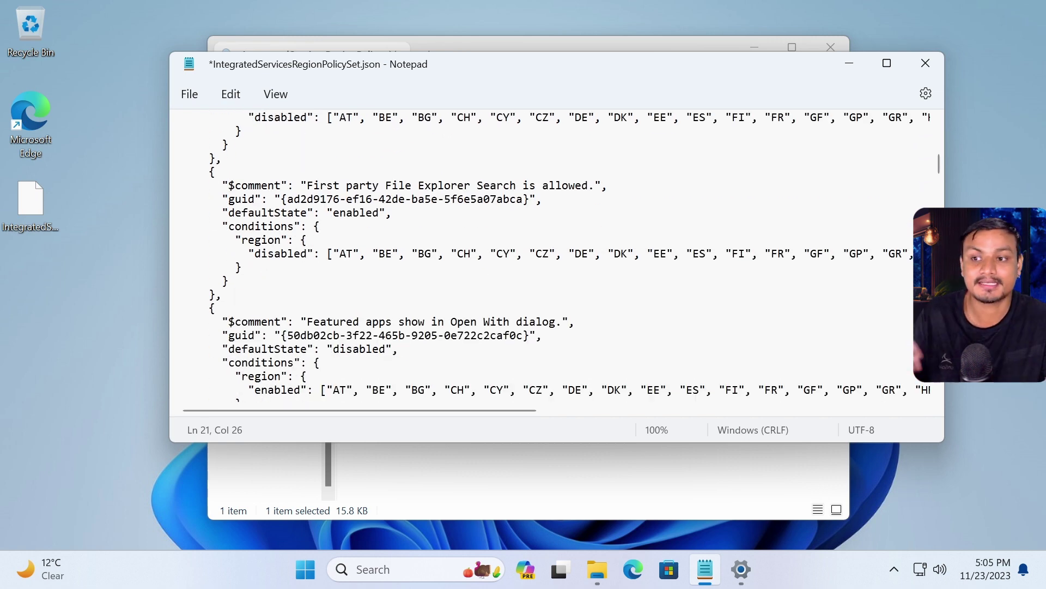
scroll(556, 254, down, 15)
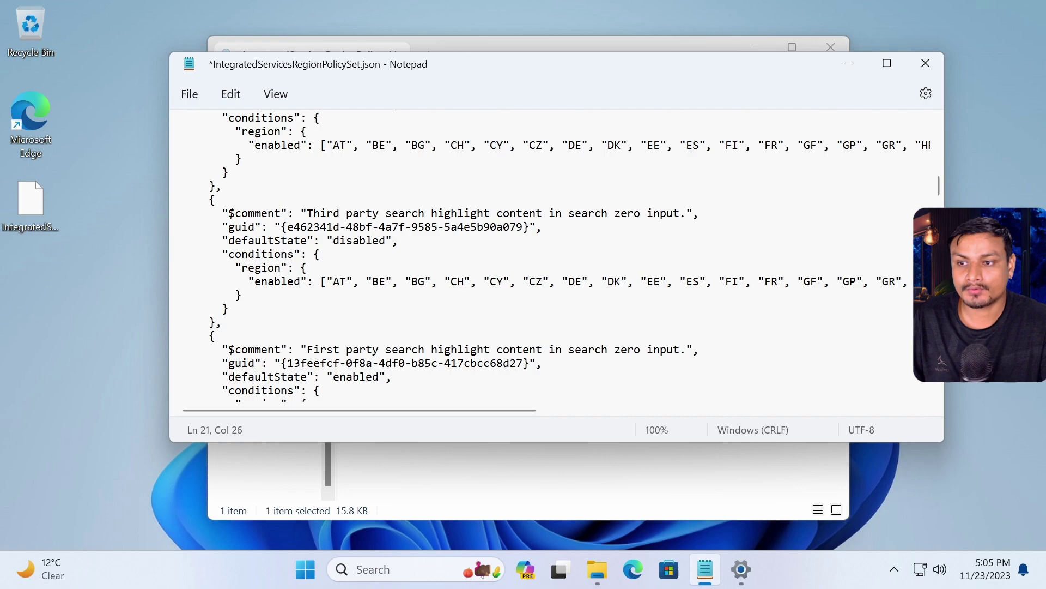
scroll(556, 254, down, 20)
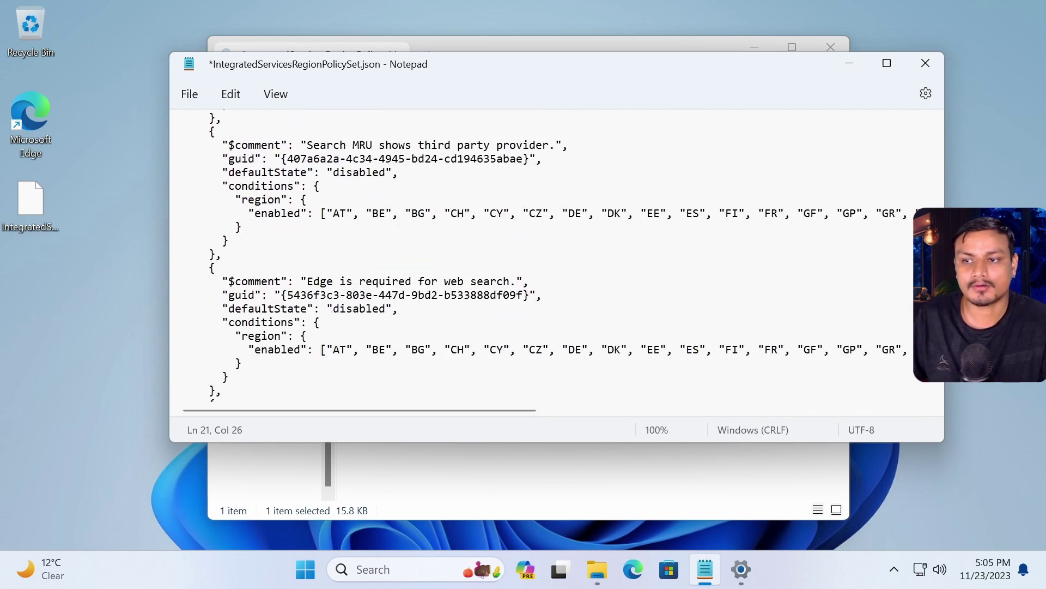
scroll(555, 254, down, 20)
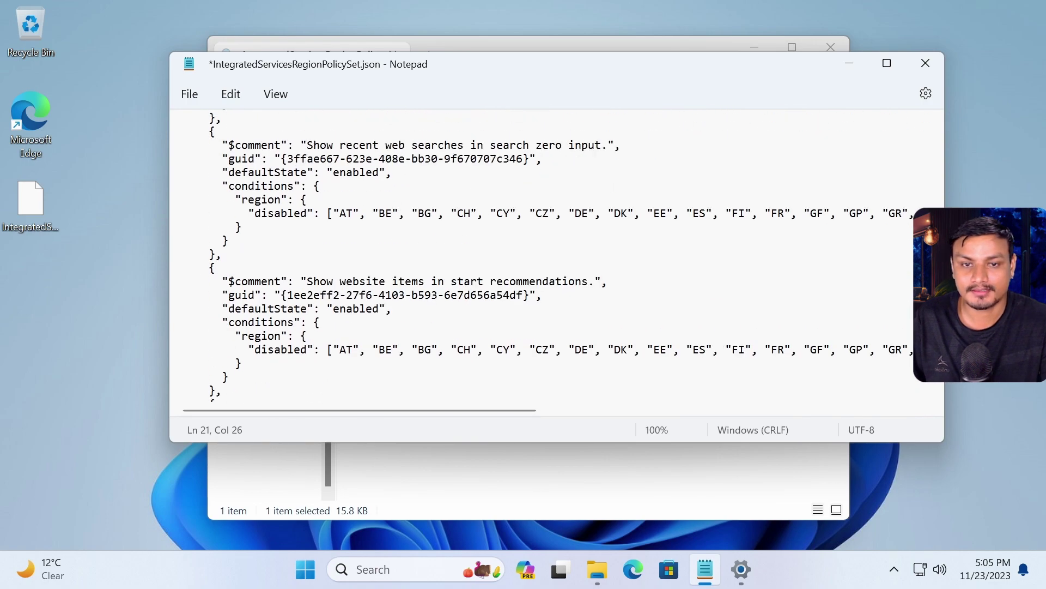
scroll(556, 254, up, 15)
scroll(556, 254, down, 15)
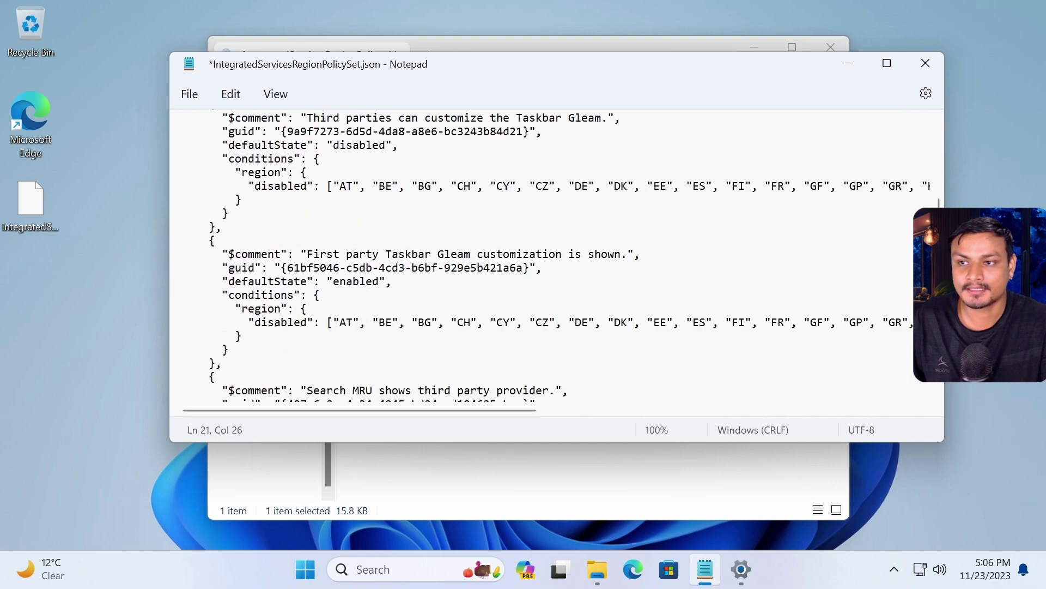
scroll(556, 254, up, 20)
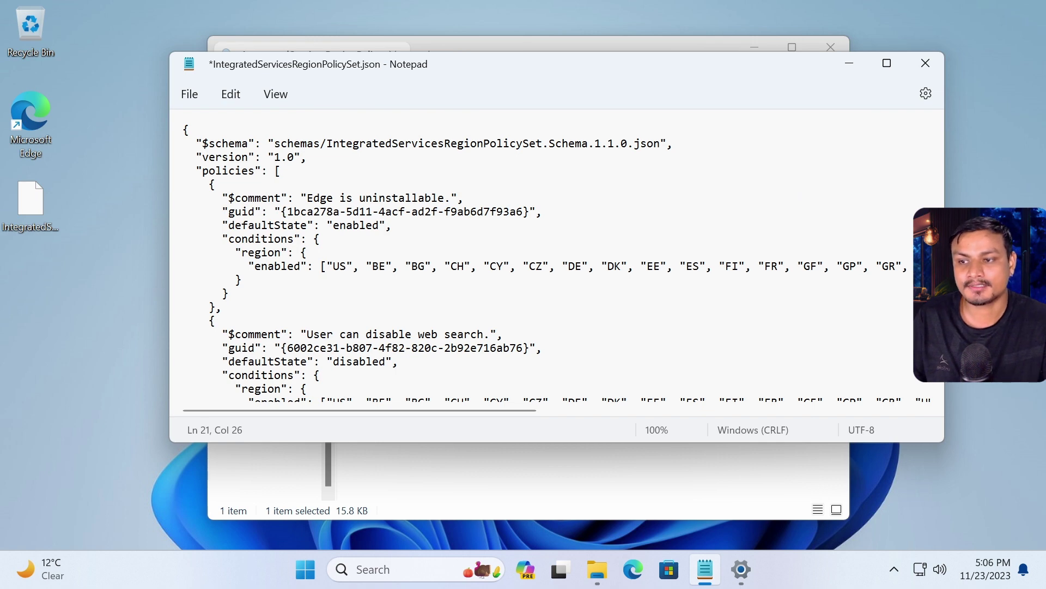
Step: Try overwriting IntegratedServicesRegionPolicySet.json in System32 and dismiss the permission-denied error
click(347, 266)
click(420, 211)
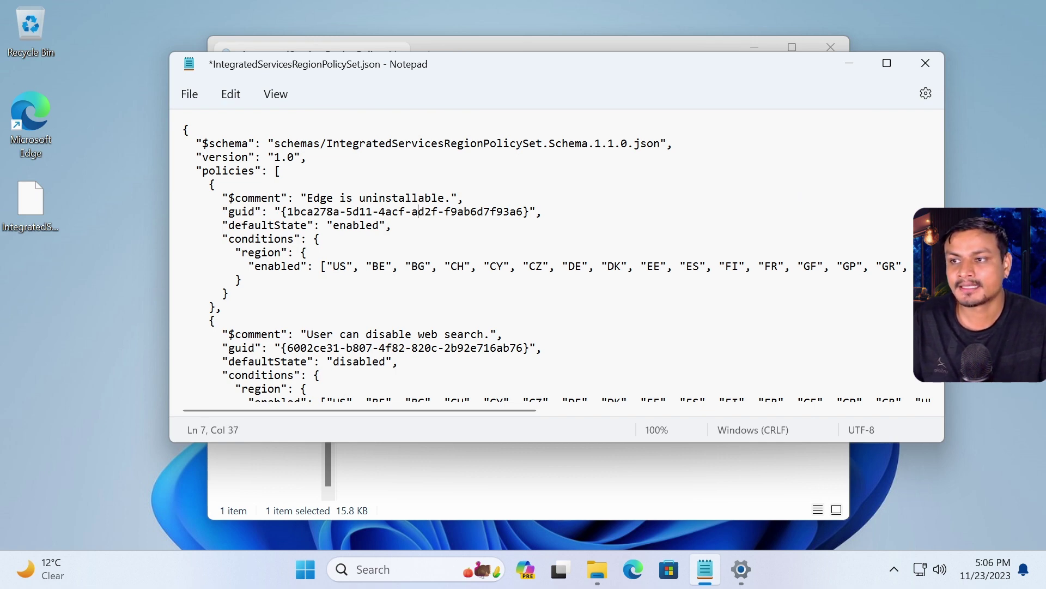
click(189, 96)
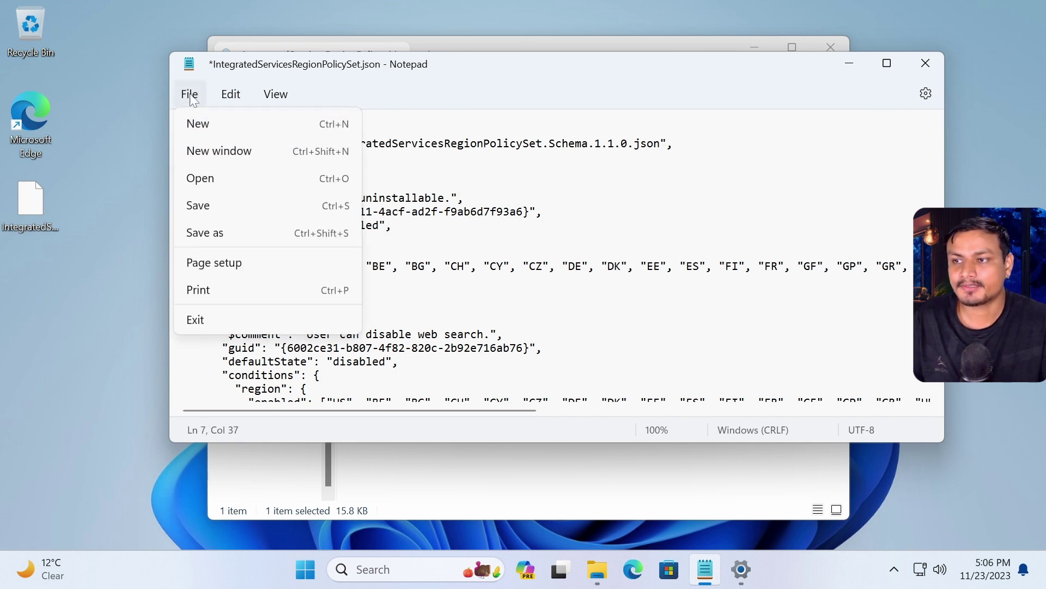
click(230, 207)
click(566, 420)
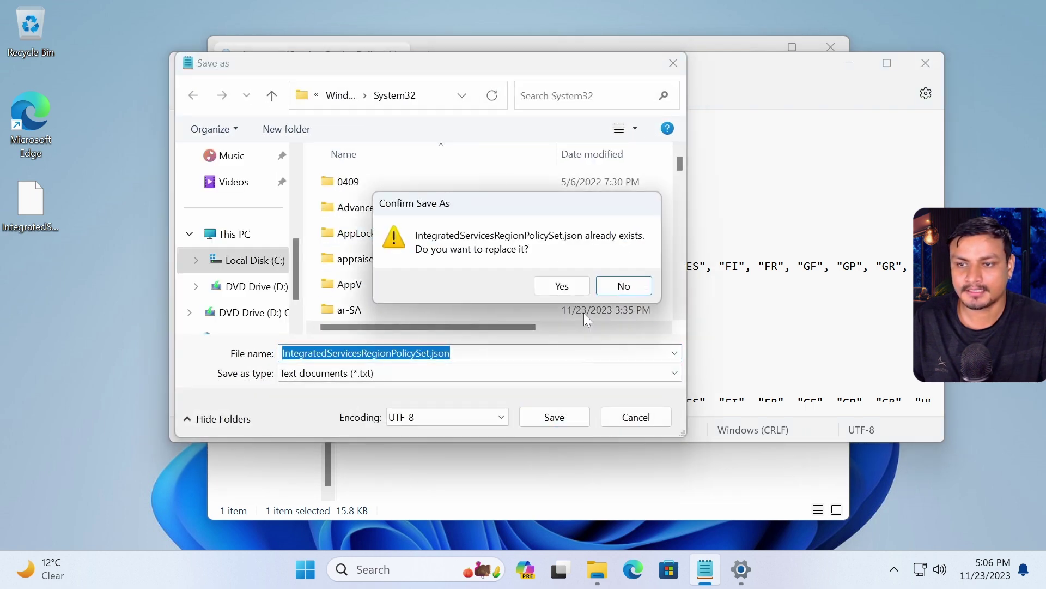
click(563, 287)
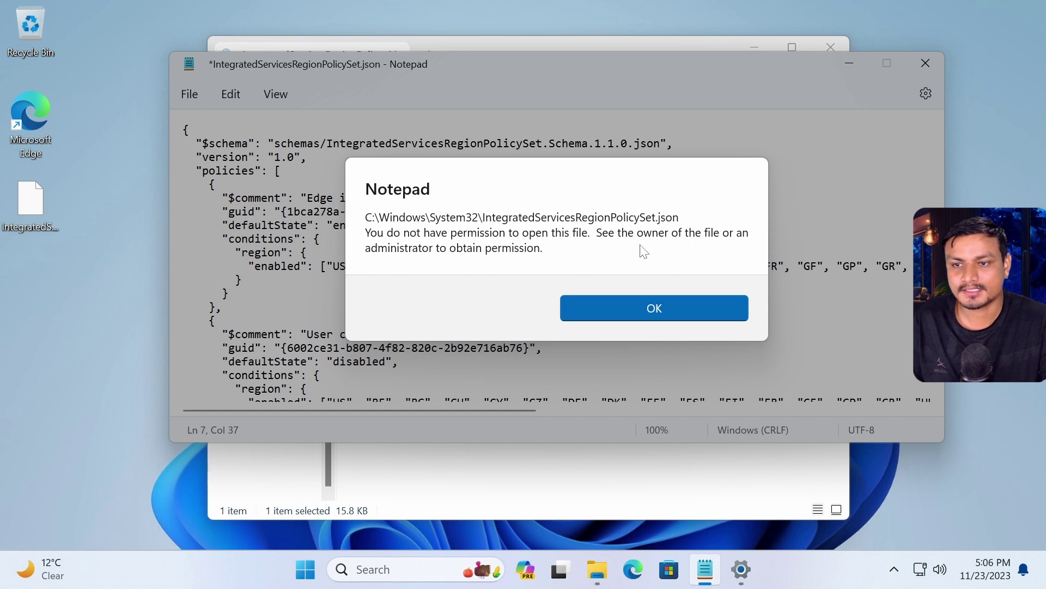
click(626, 307)
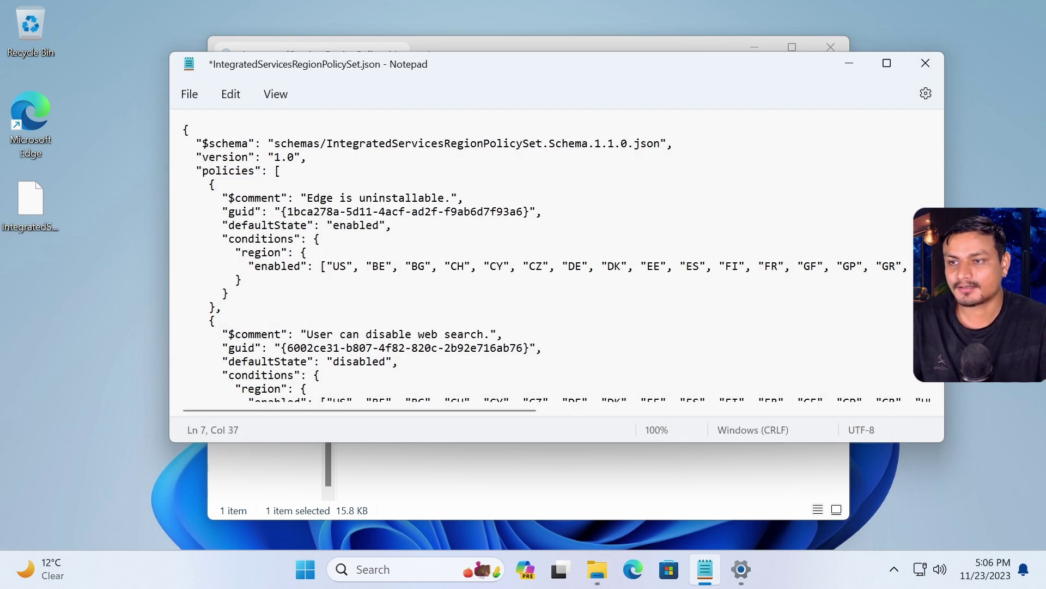
Step: Save the edited policy file into the Downloads folder instead
click(190, 93)
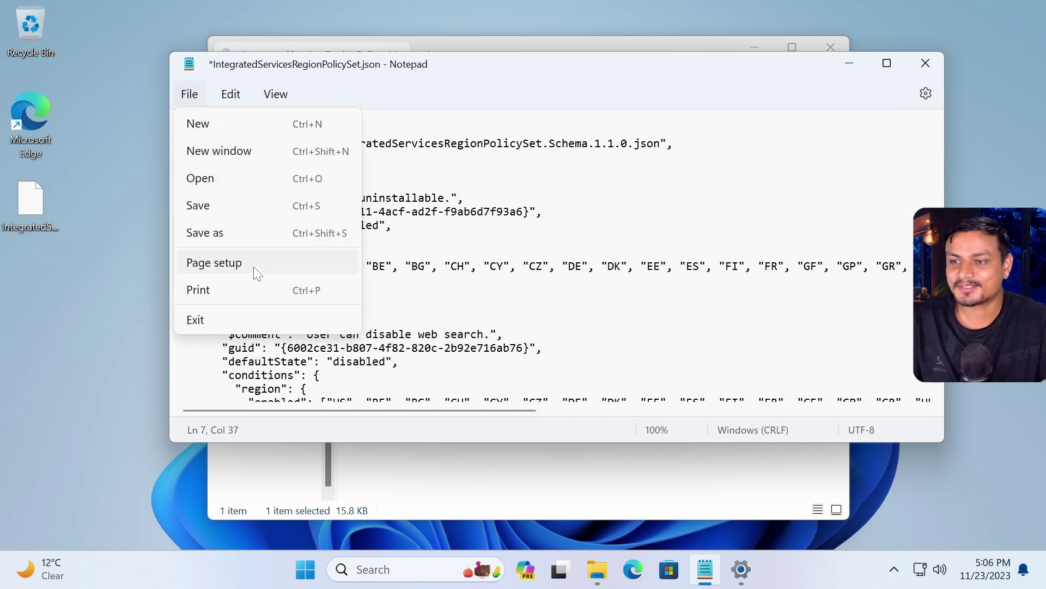
click(256, 234)
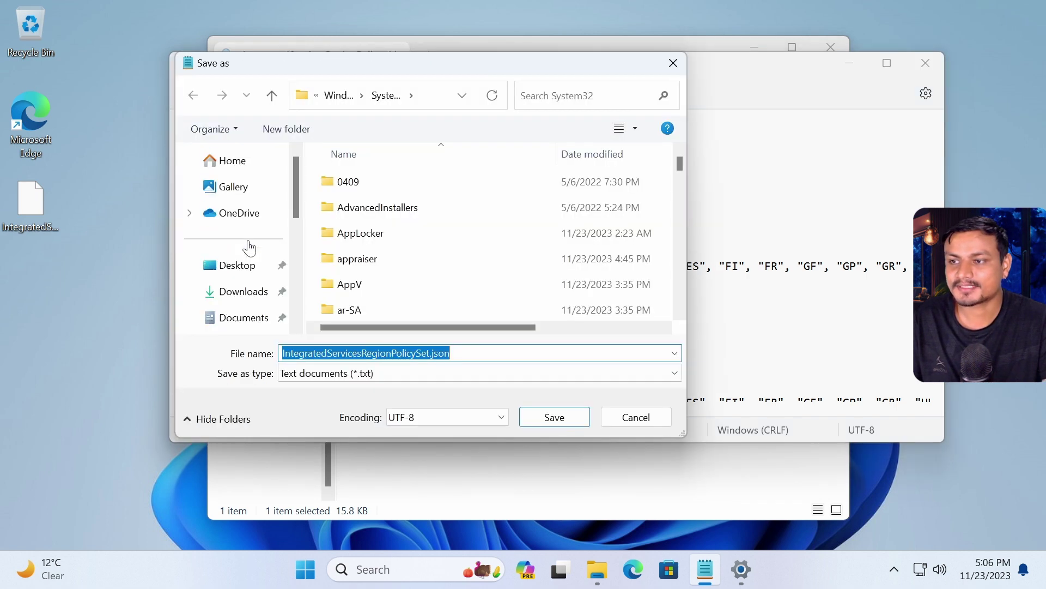
click(243, 291)
click(556, 417)
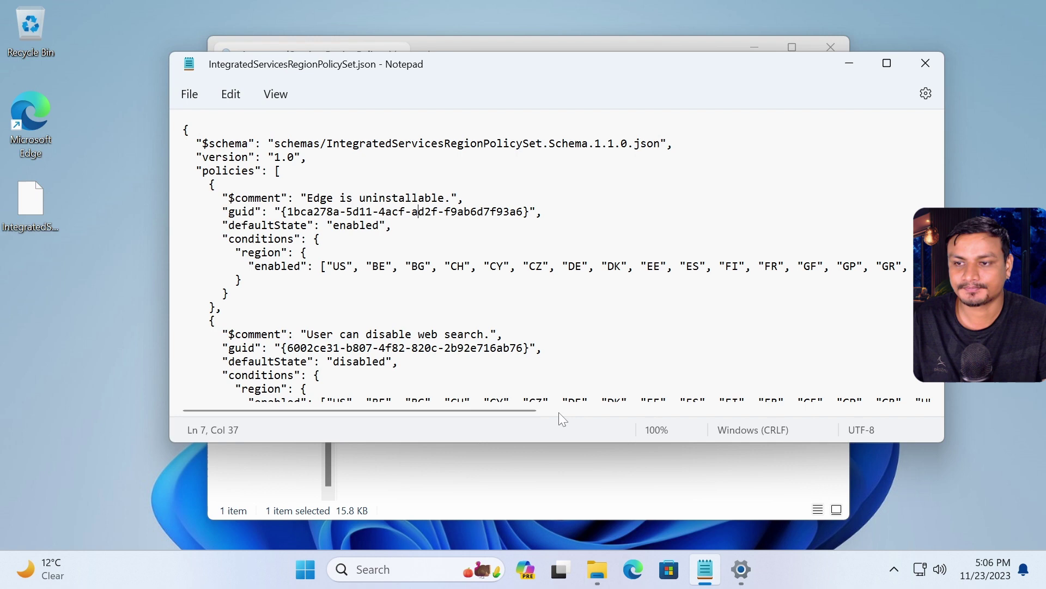
Step: Close Notepad, take ownership of System32's IntegratedServicesRegionPolicySet.json and delete it
click(927, 62)
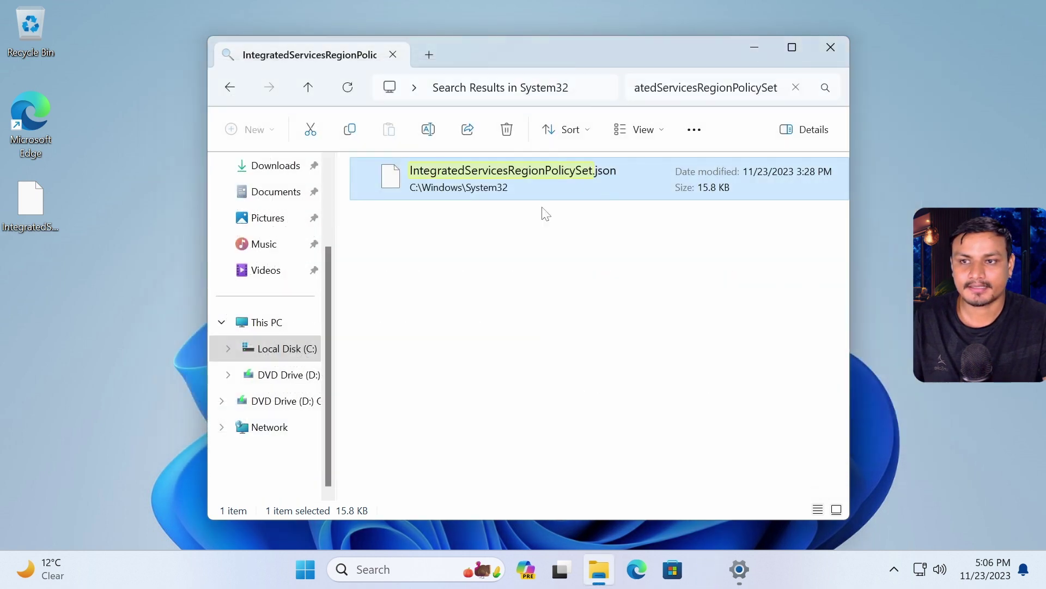
right_click(508, 206)
click(482, 178)
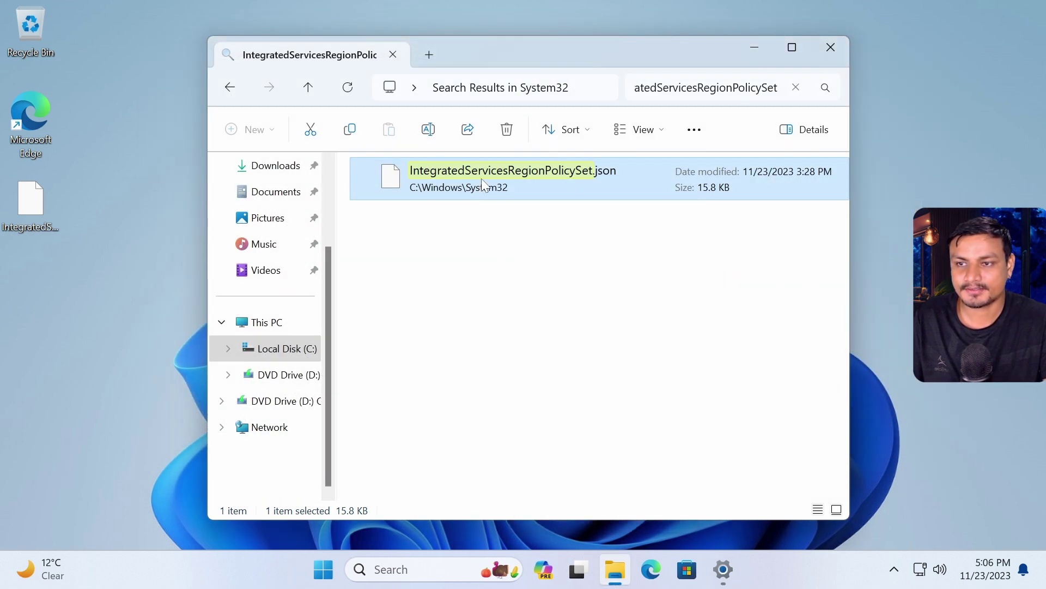
right_click(482, 178)
mouse_move(623, 369)
click(757, 449)
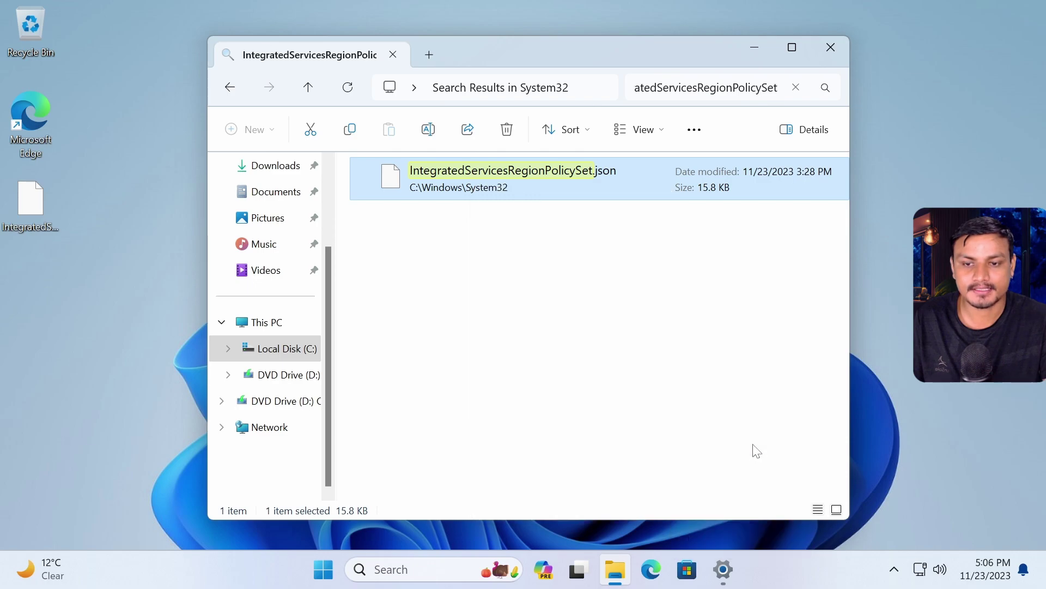
click(461, 421)
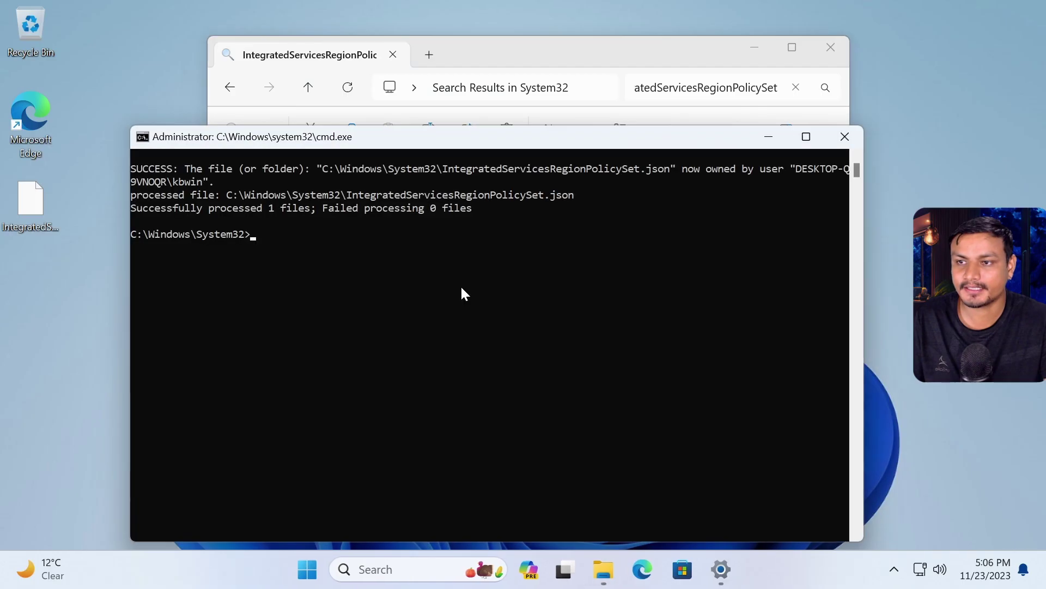
click(843, 139)
click(507, 130)
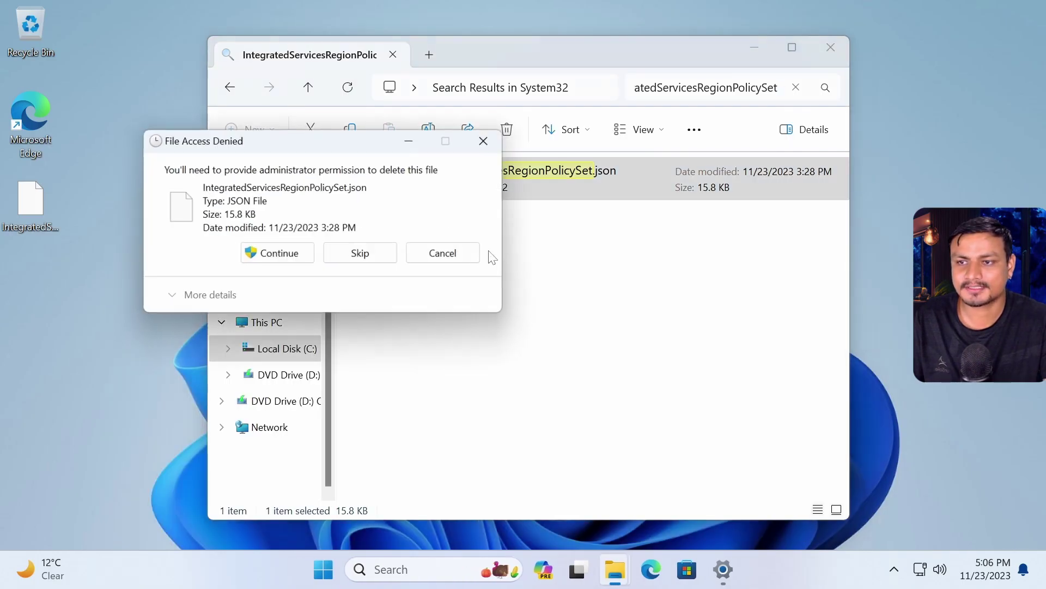
click(279, 254)
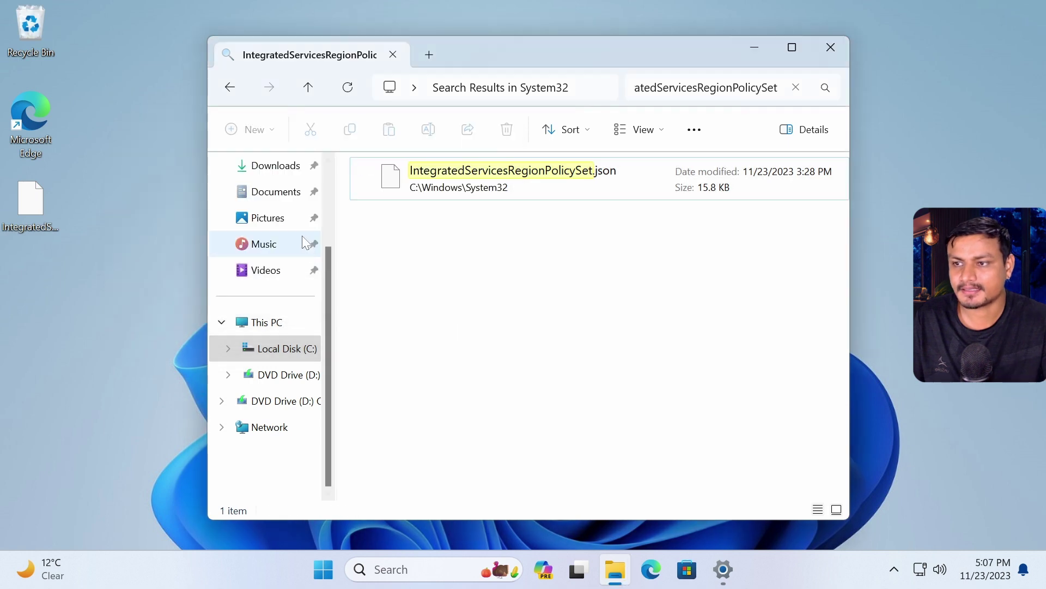
Step: Open Downloads in a second Explorer window and drag the edited JSON toward System32
right_click(618, 571)
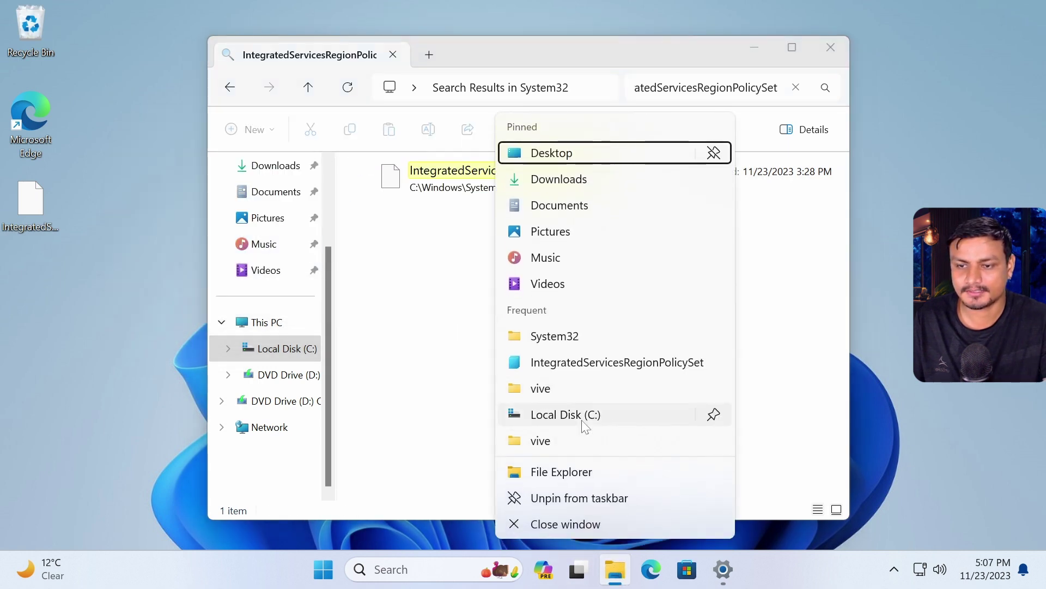
click(554, 470)
drag(502, 83, 832, 143)
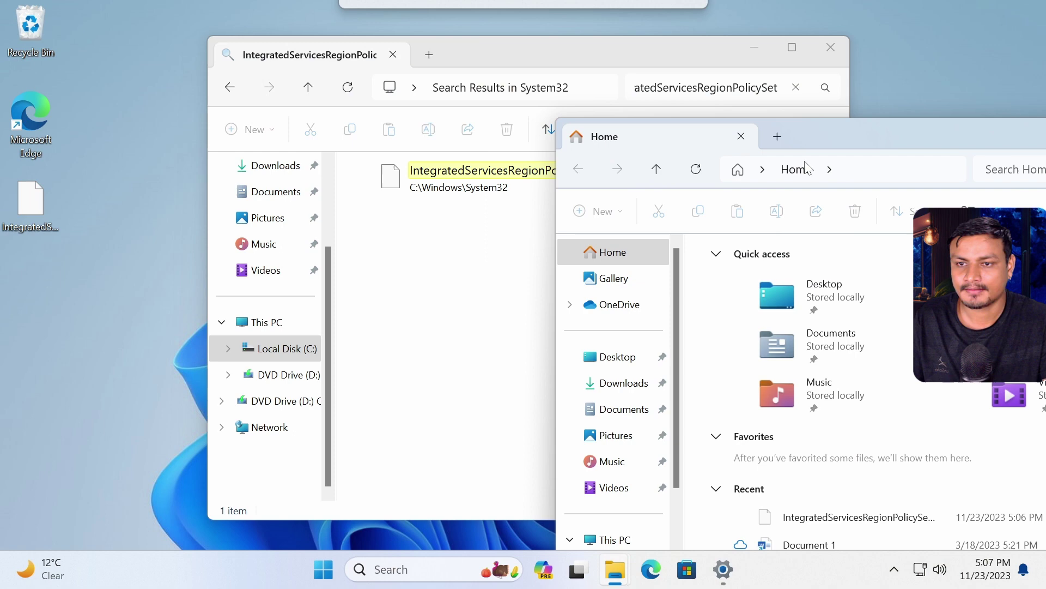
click(632, 391)
click(784, 301)
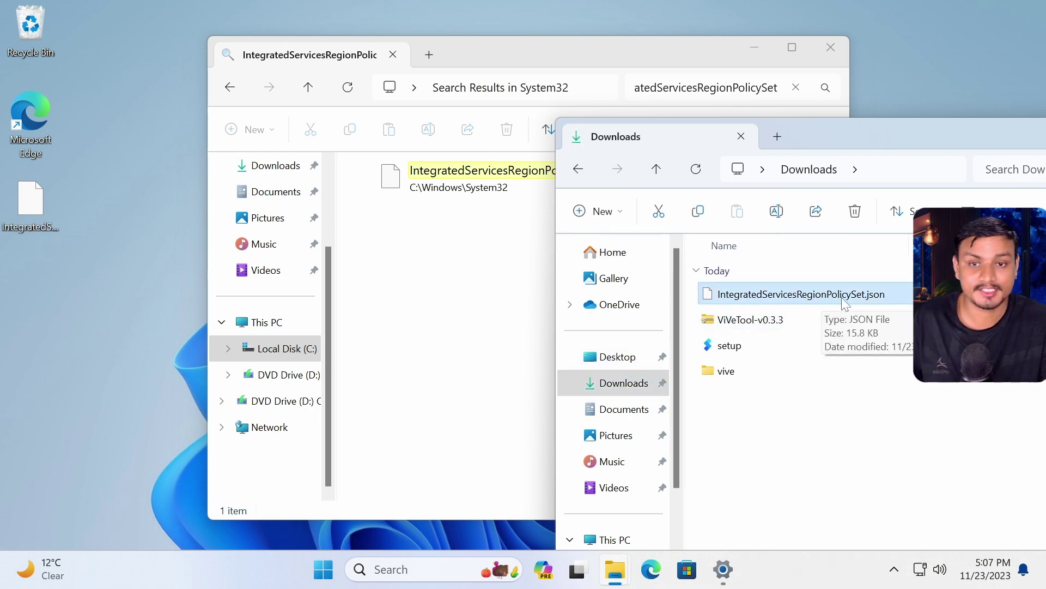
drag(842, 305, 699, 351)
Step: Paste the edited JSON into the maximized System32 folder, granting administrator permission
key(alt+Left)
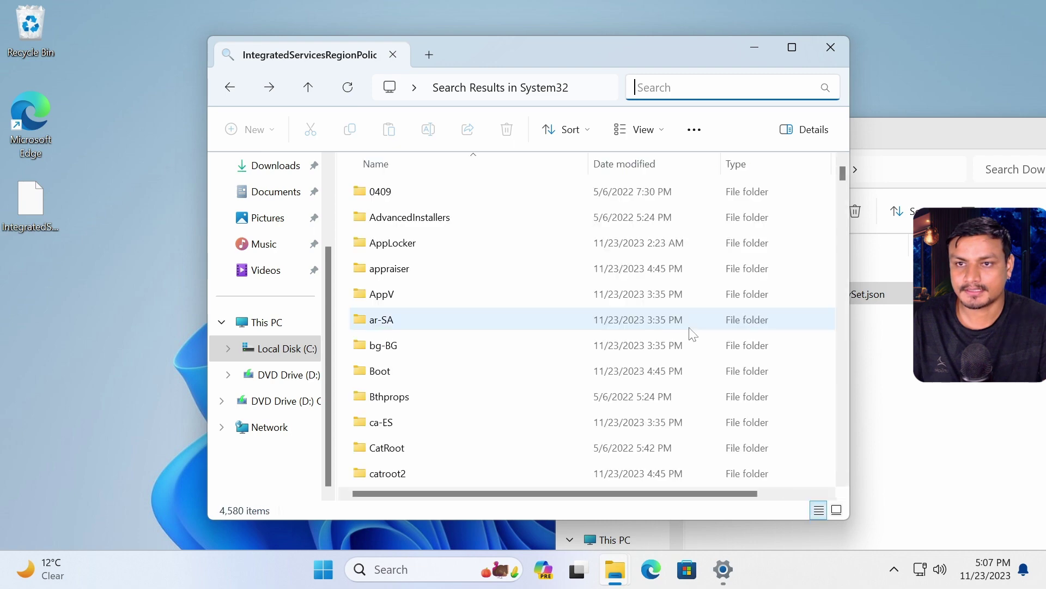
key(super+Up)
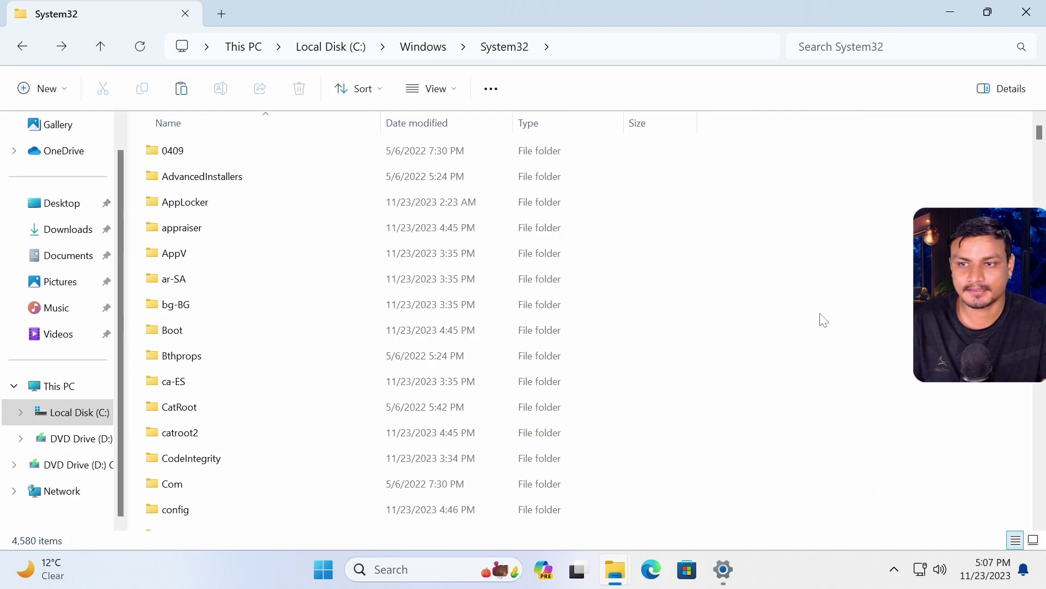
key(ctrl+v)
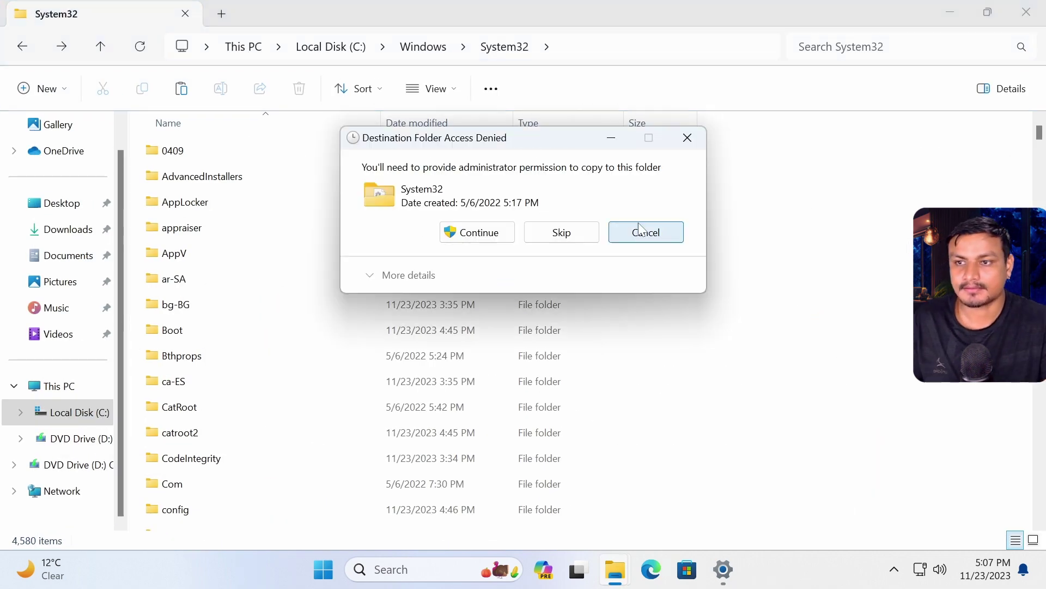
click(462, 236)
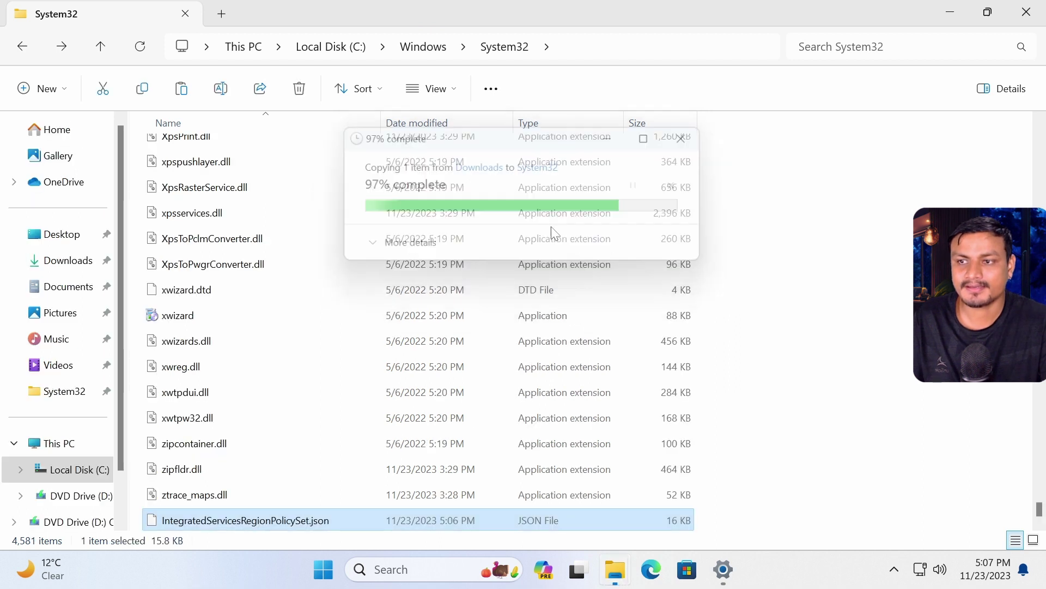
Step: Open the copied JSON once in Notepad to verify its US region lists, then close it
right_click(248, 520)
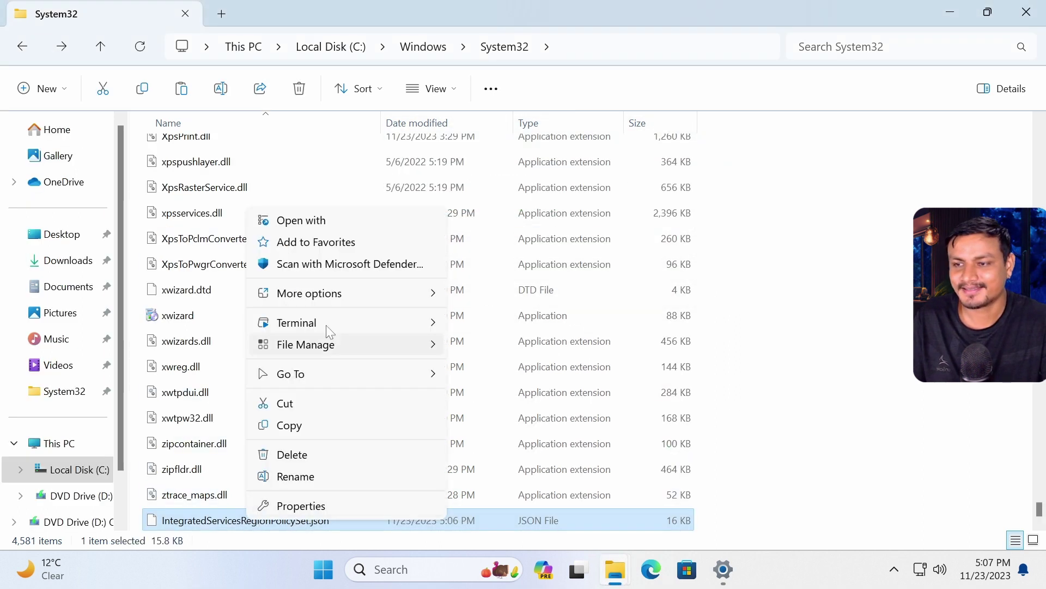
mouse_move(334, 289)
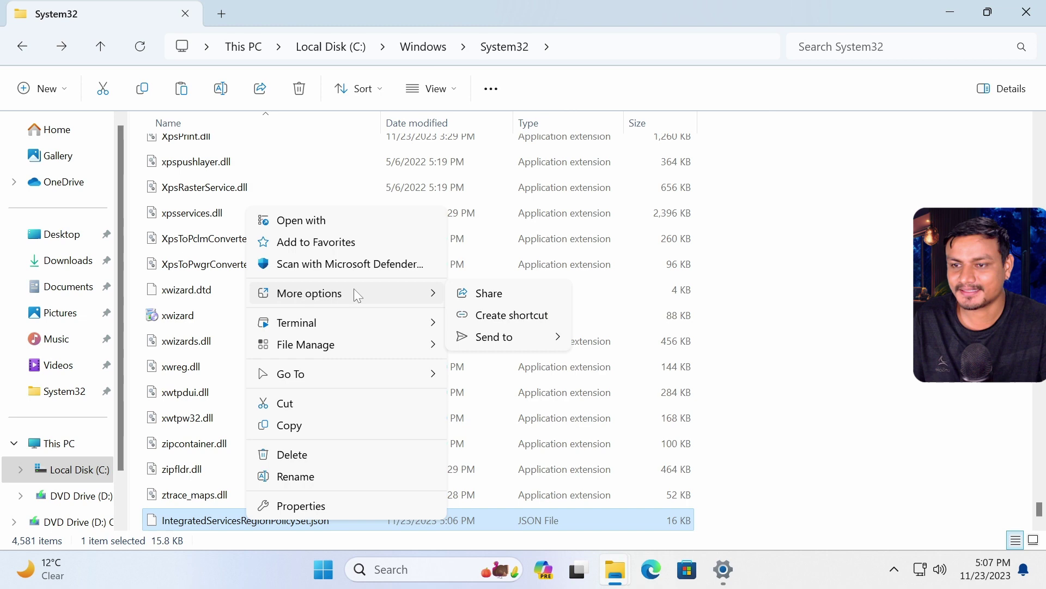
click(436, 221)
click(448, 216)
click(602, 465)
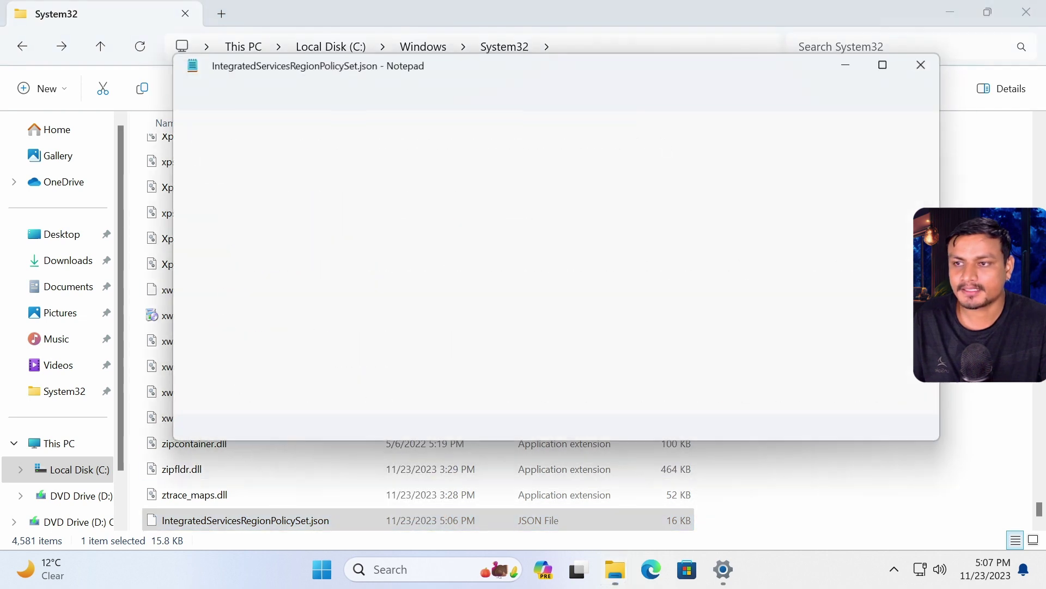
click(366, 225)
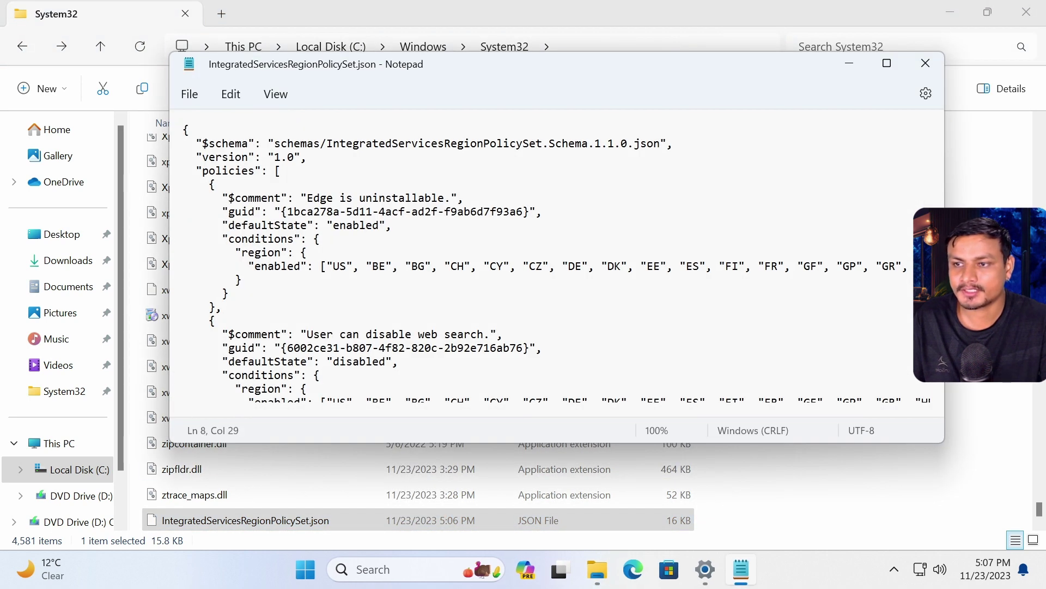
click(353, 266)
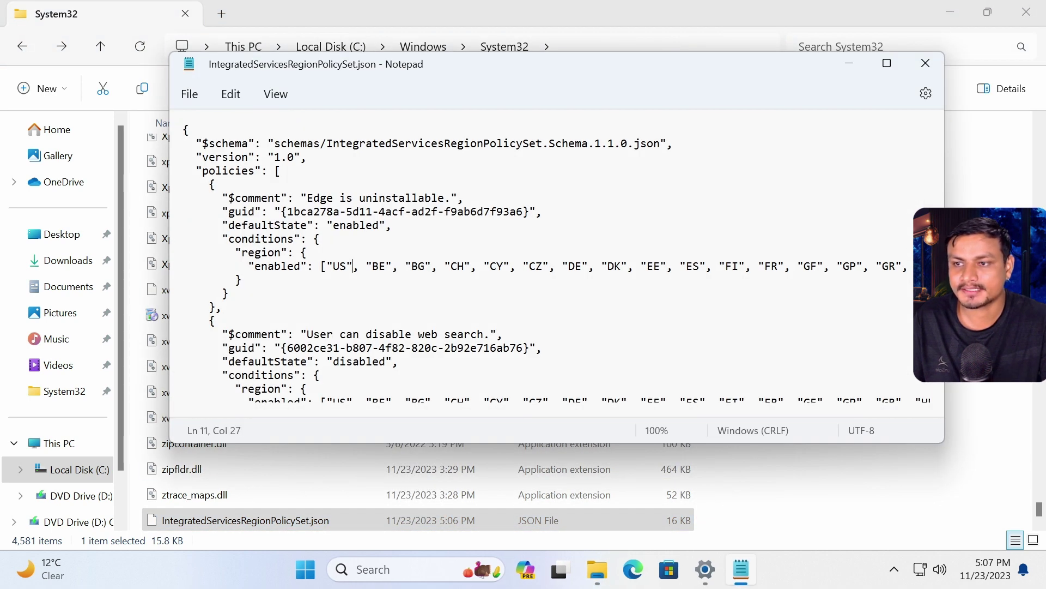
click(926, 63)
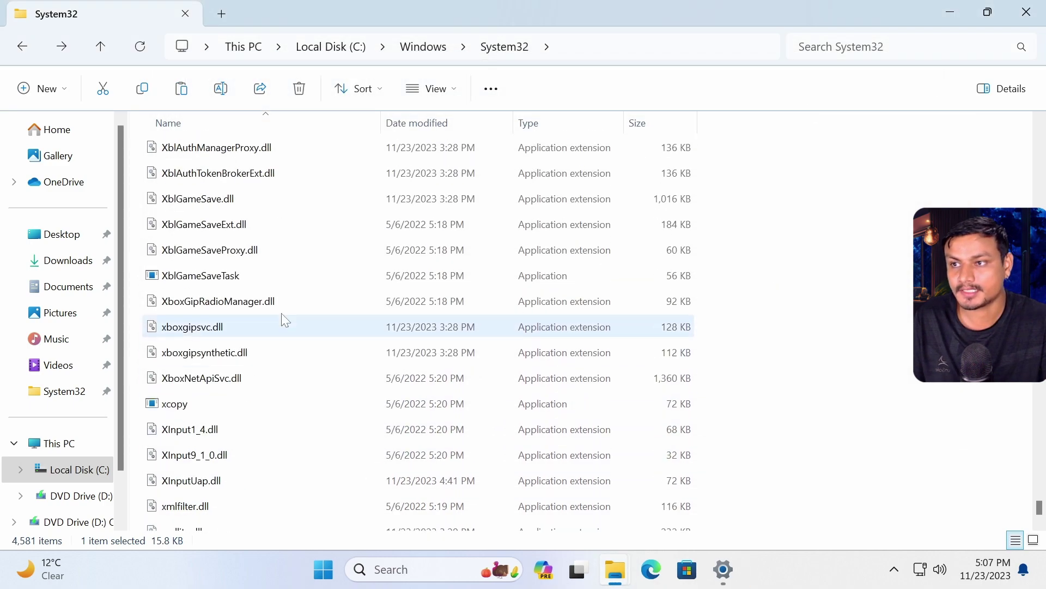
scroll(281, 313, up, 10)
Step: Close the System32 and Downloads File Explorer windows
click(1026, 12)
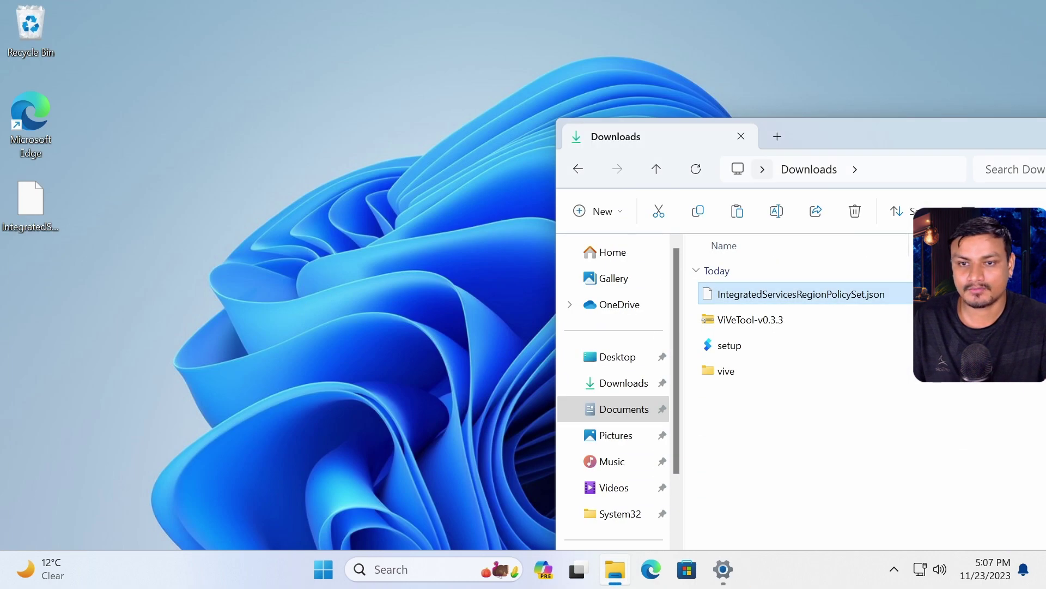
drag(806, 147, 507, 78)
click(875, 66)
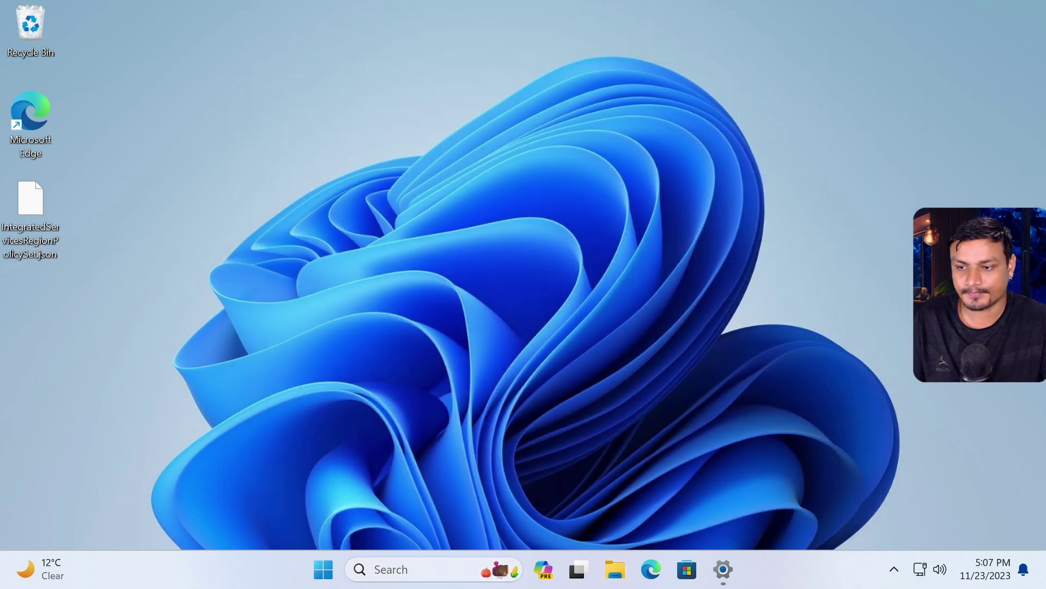
Step: Confirm Microsoft Edge's Uninstall is still greyed out in Installed apps, then close Settings
click(724, 569)
click(439, 9)
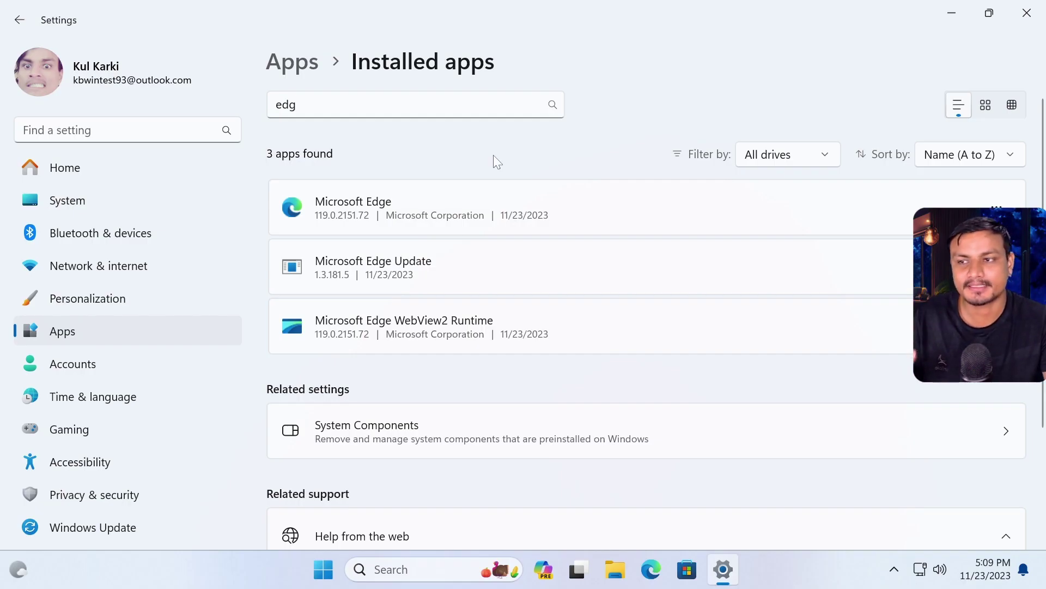
click(997, 208)
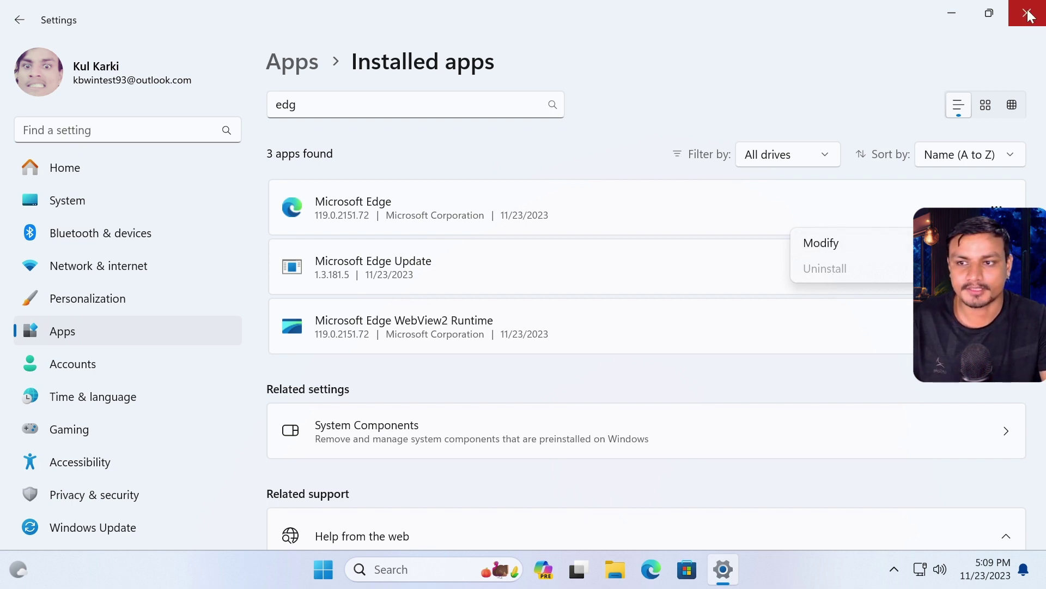
click(654, 217)
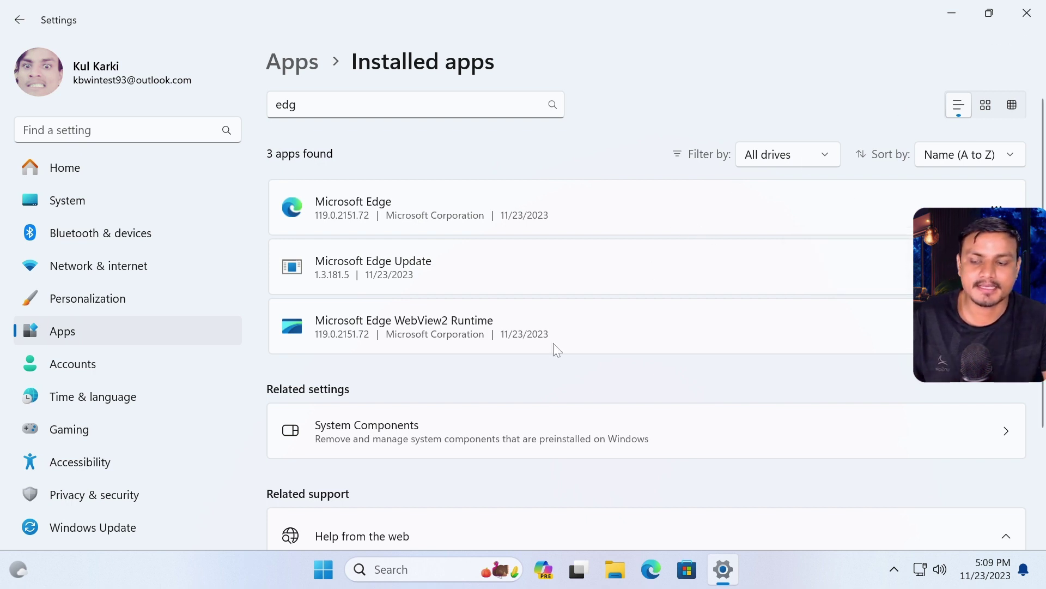
click(1028, 17)
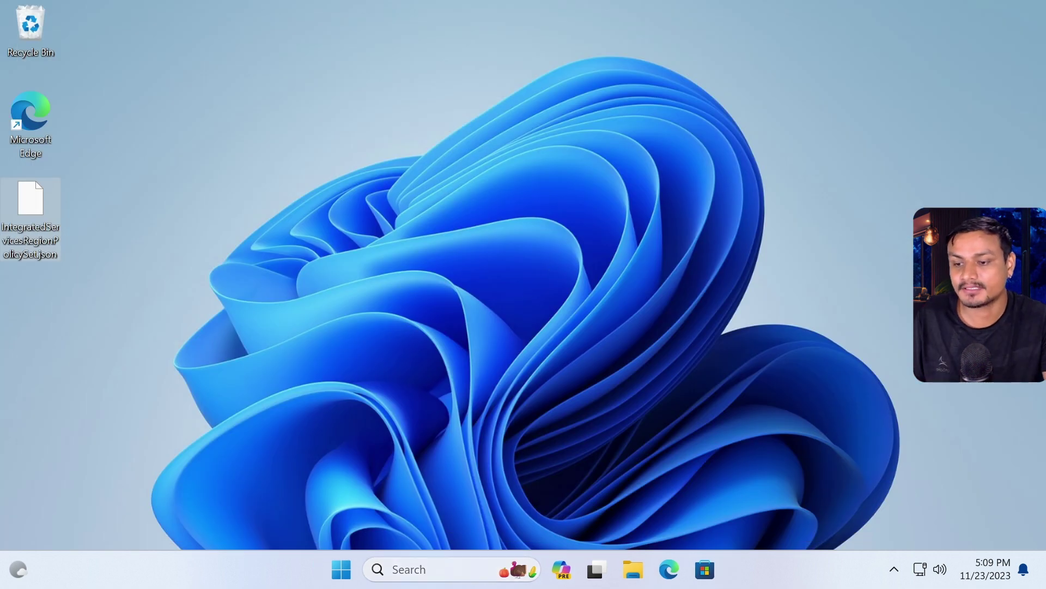
Step: Open Programs and Features from a 'contr' search and select Microsoft Edge 119.0.2151.72
click(392, 568)
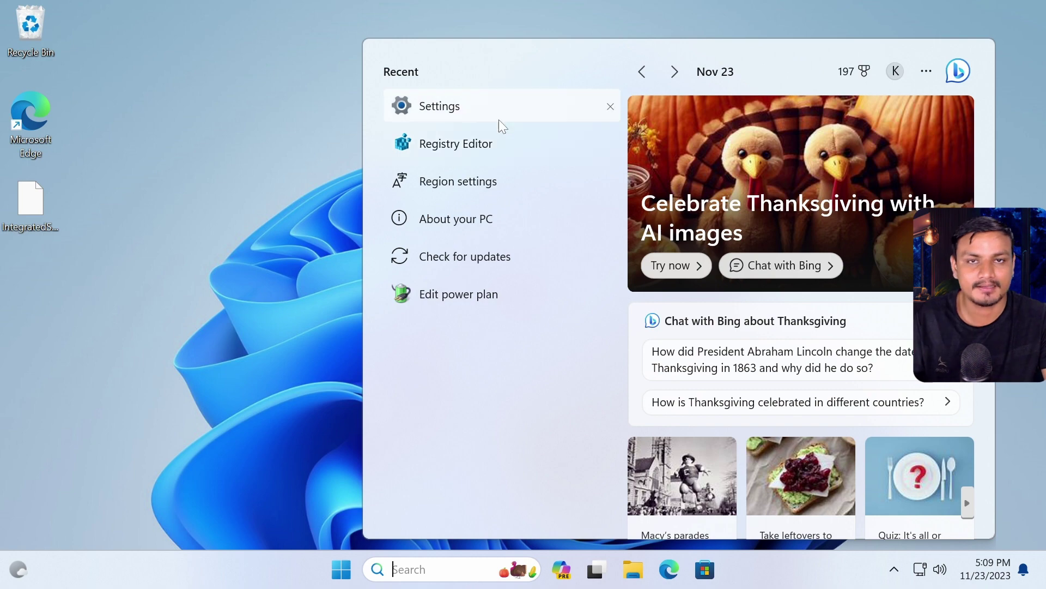
click(499, 119)
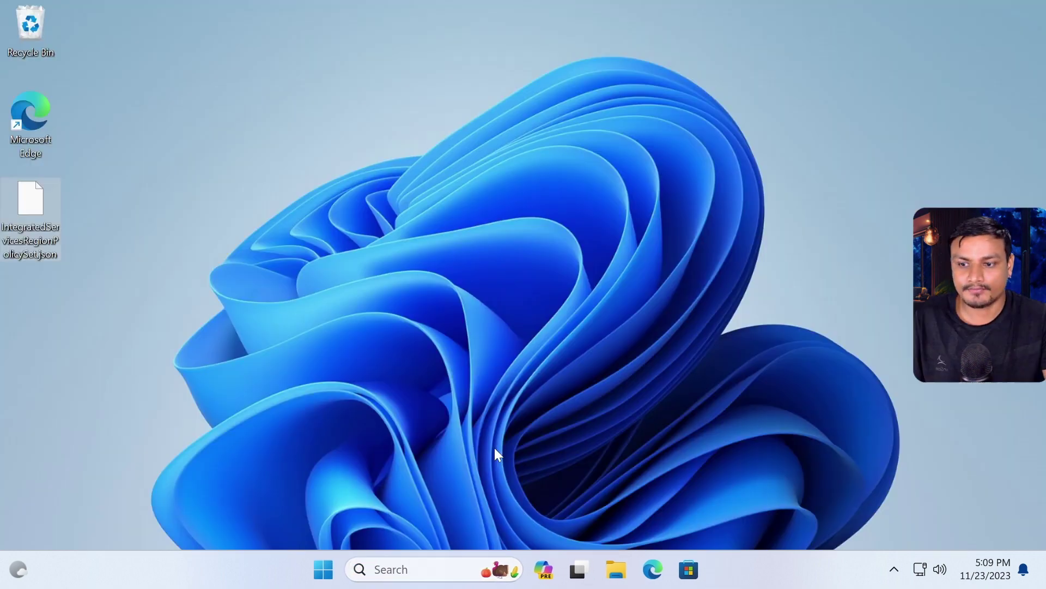
click(427, 568)
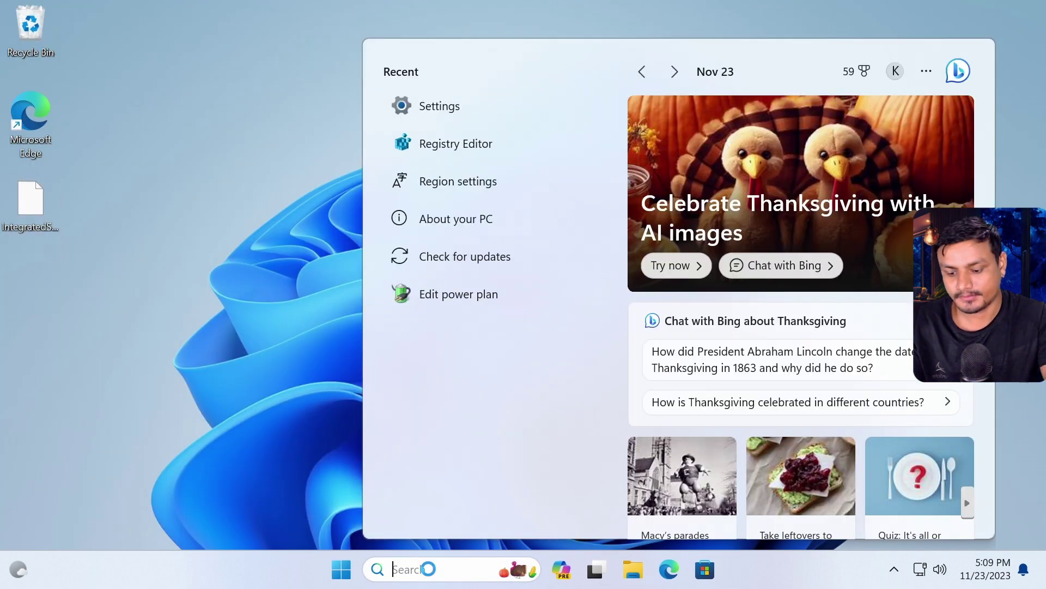
text(contr)
key(Return)
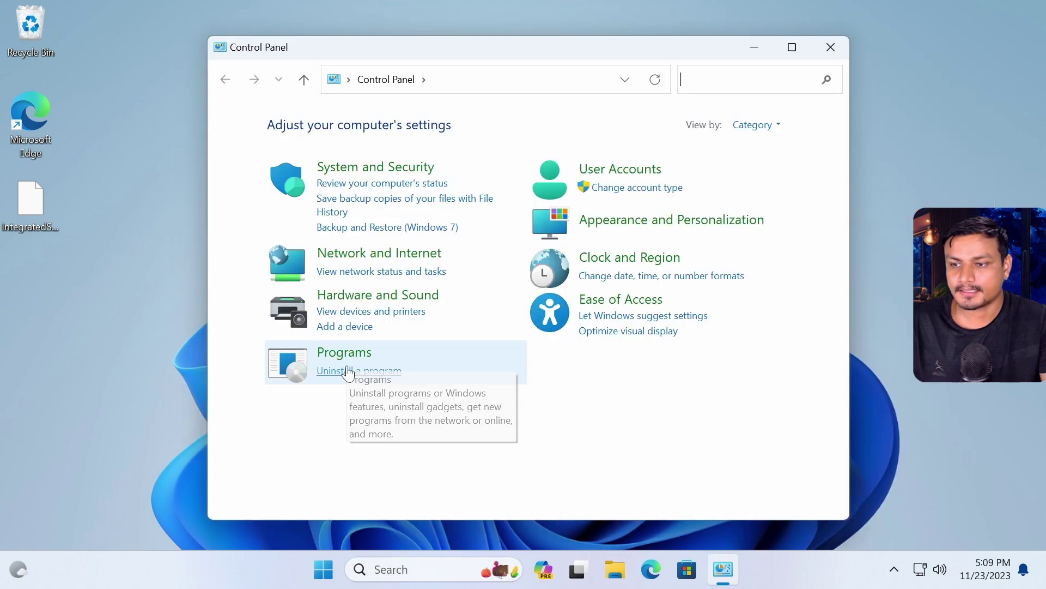
click(351, 375)
click(416, 228)
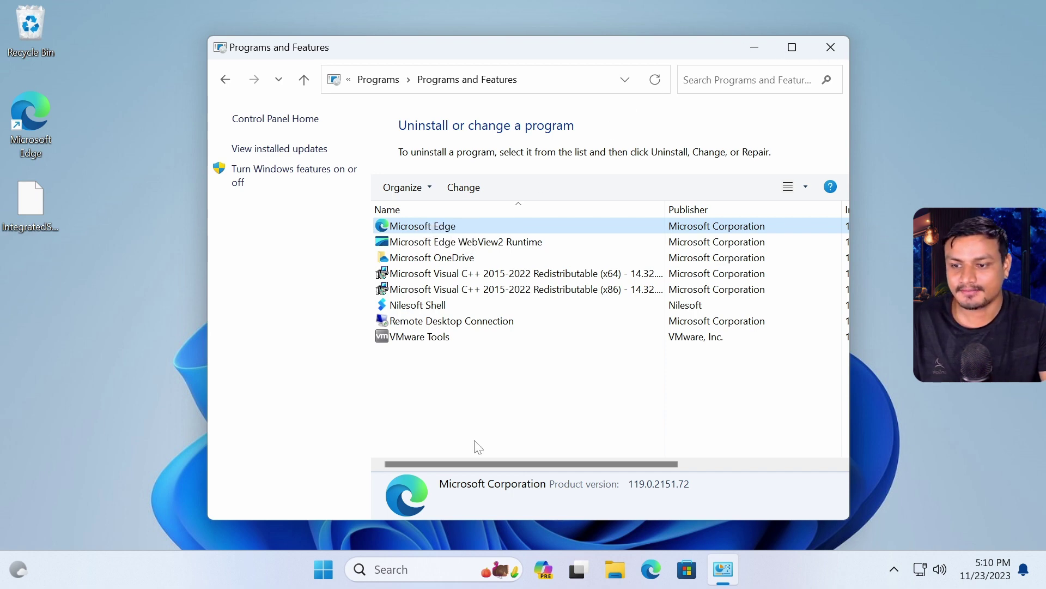
key(super+s)
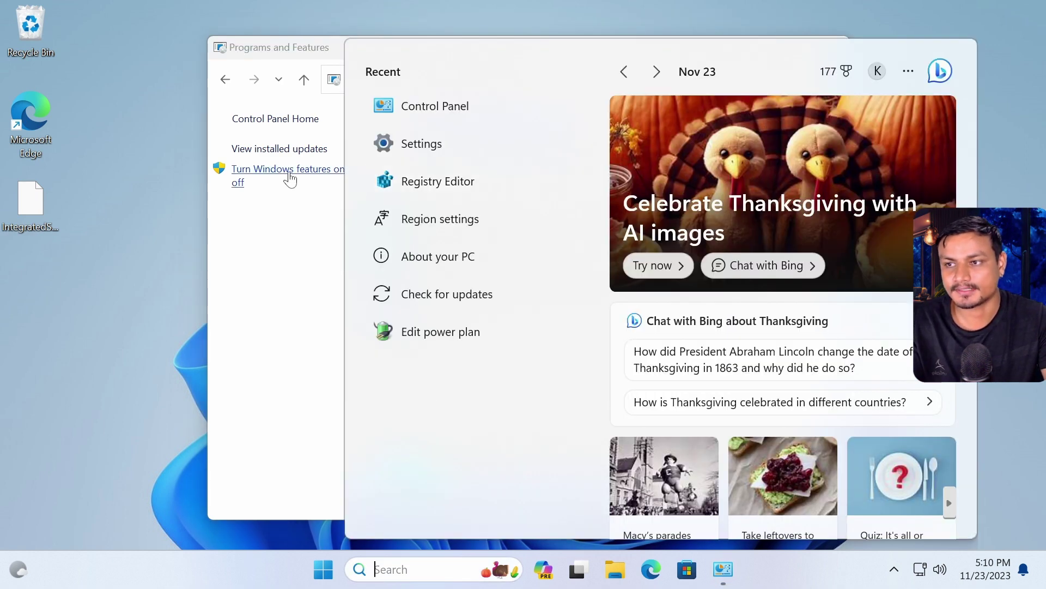
Step: Run Modify then Repair on Microsoft Edge Update from Installed apps, approving the admin prompt
click(421, 144)
click(417, 130)
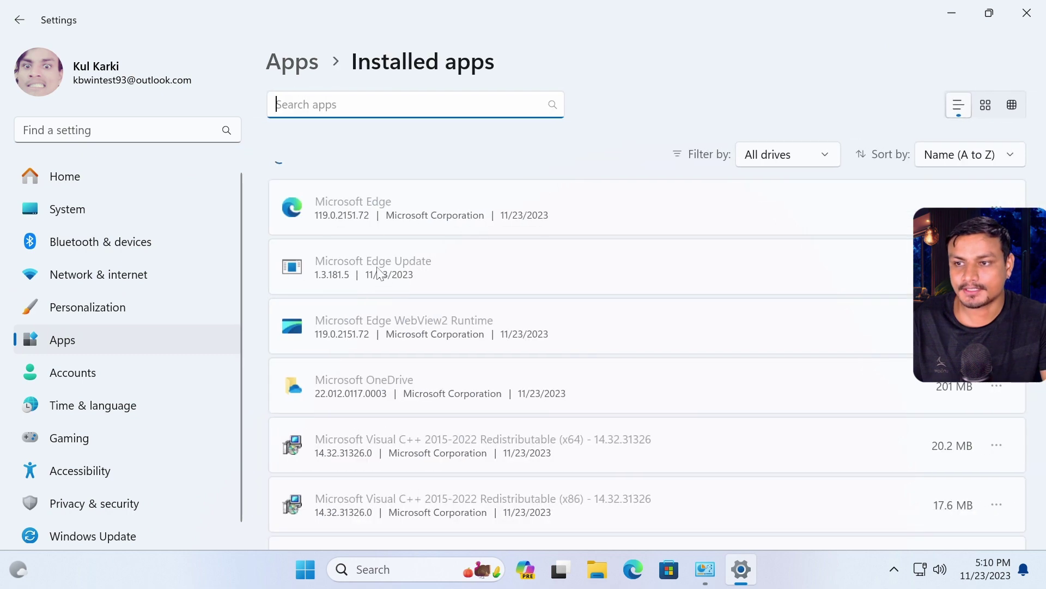
scroll(381, 418, down, 6)
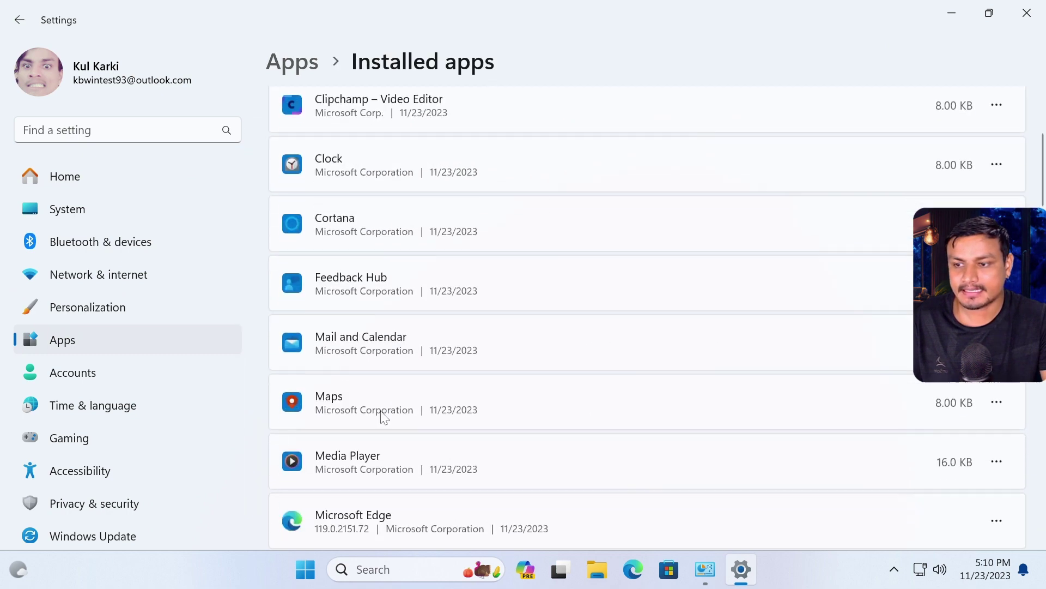
click(996, 384)
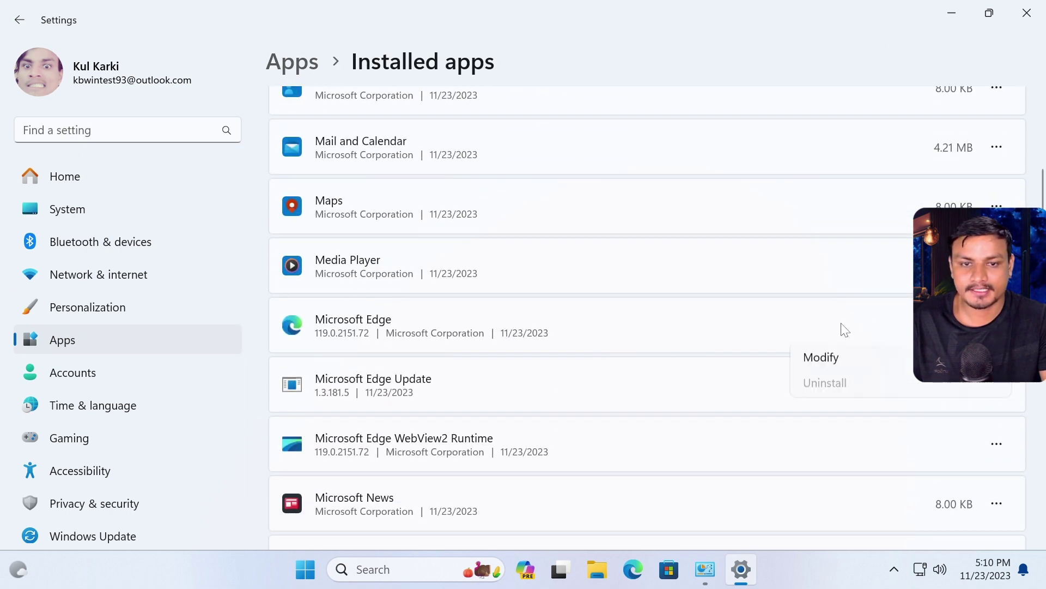
click(822, 355)
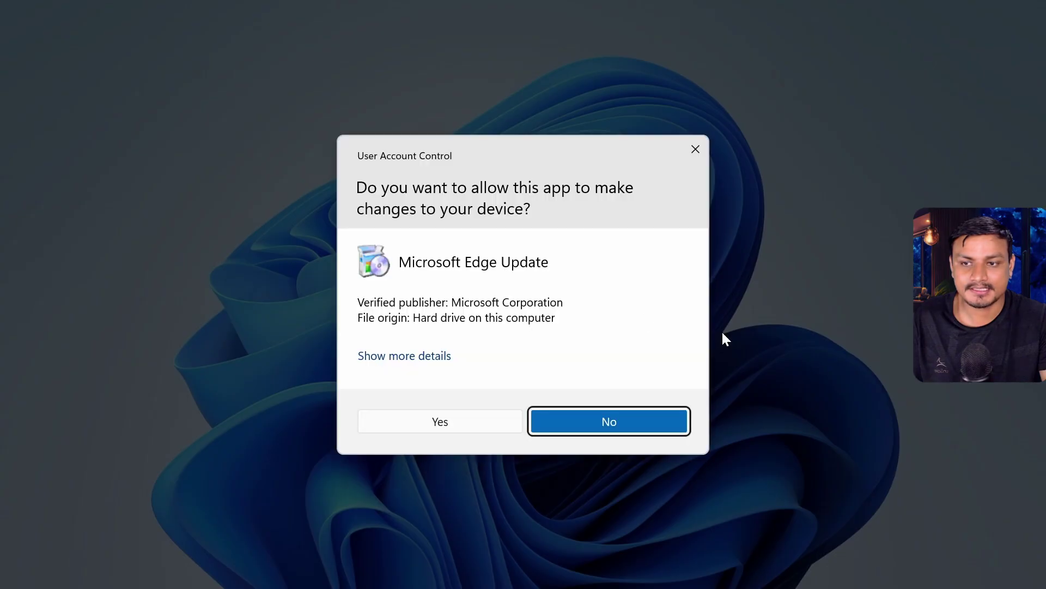
click(458, 413)
click(652, 358)
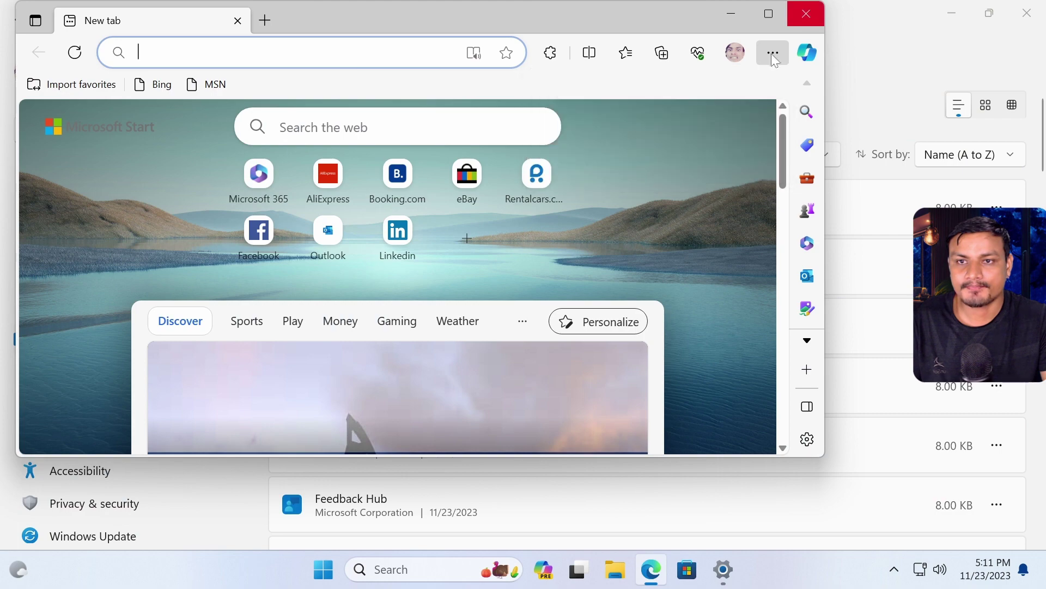
Step: Close the Edge window that opened, recheck Edge's uninstall option, and close Settings
click(772, 51)
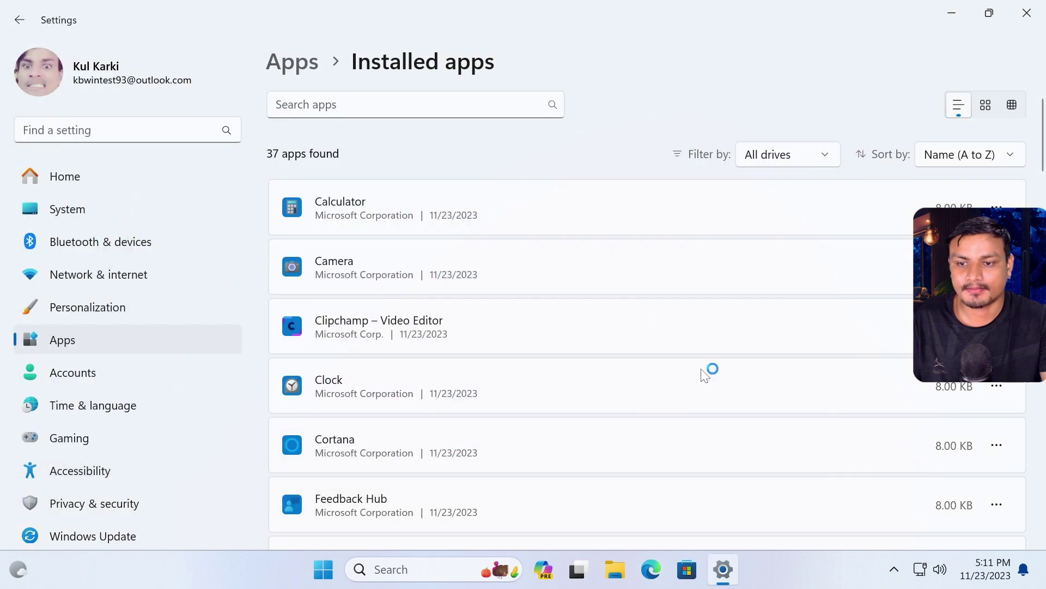
scroll(475, 316, down, 5)
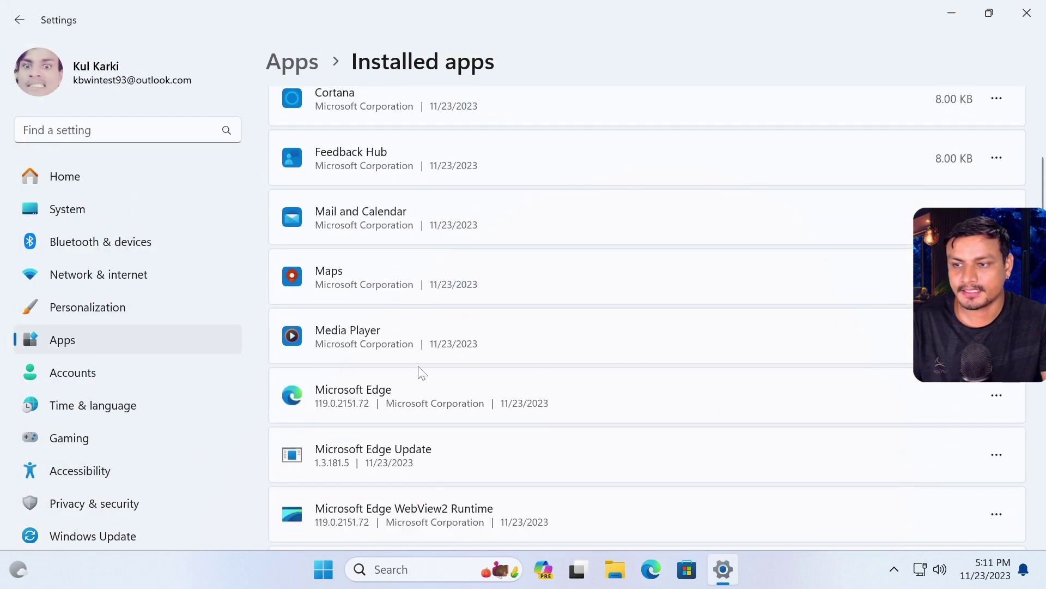
click(997, 396)
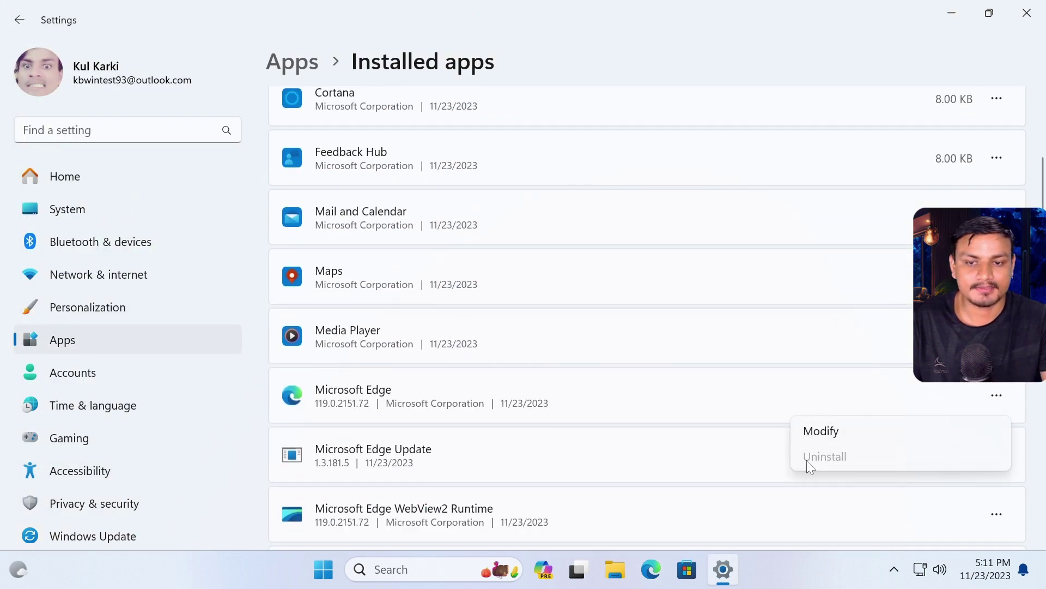
click(1026, 16)
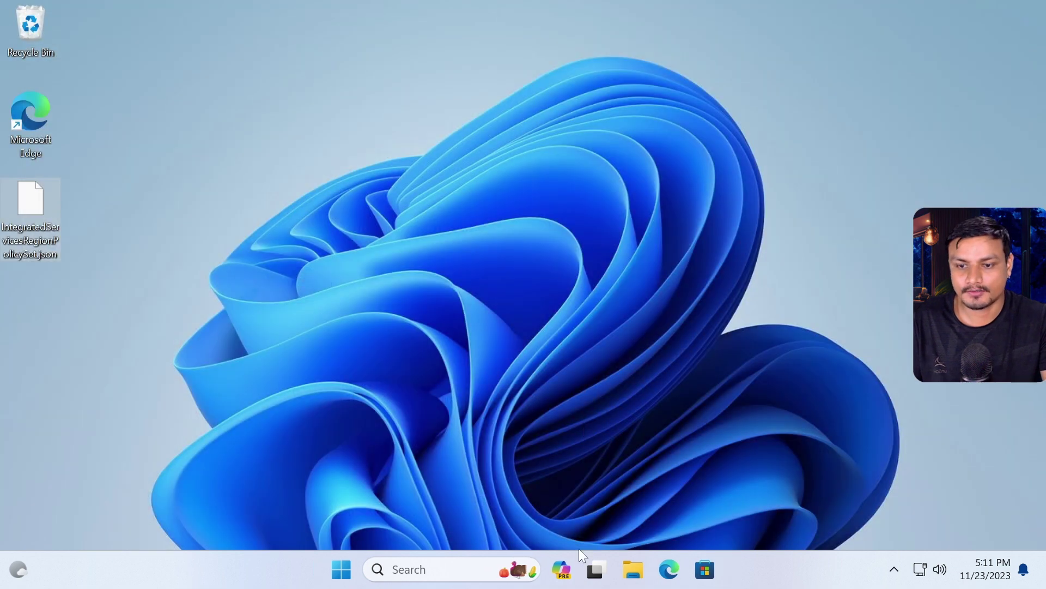
Step: Open Control Panel's Programs and Features list of installed programs
click(434, 567)
text(contr)
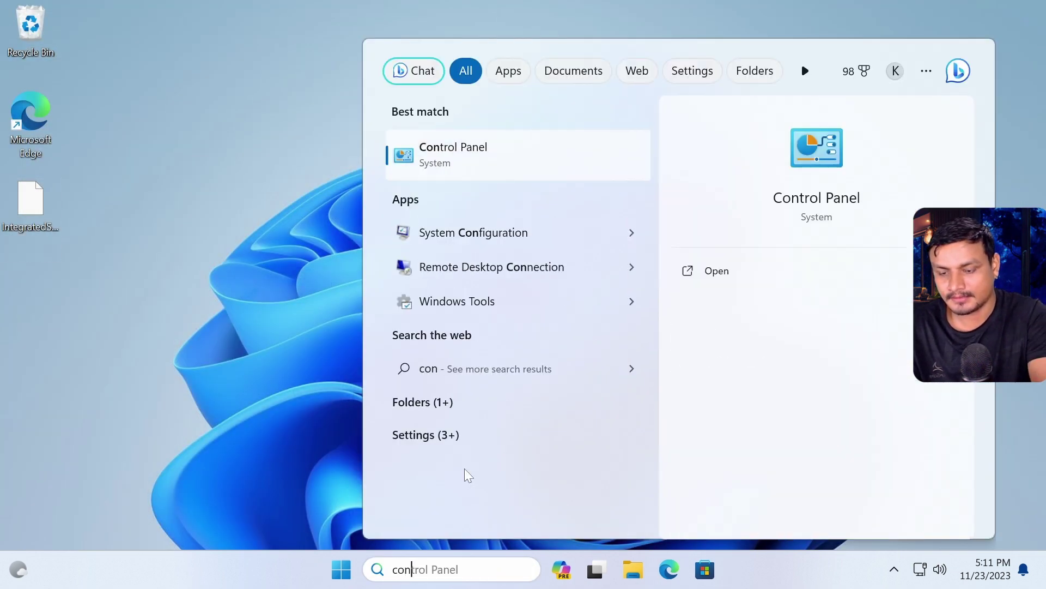
click(507, 157)
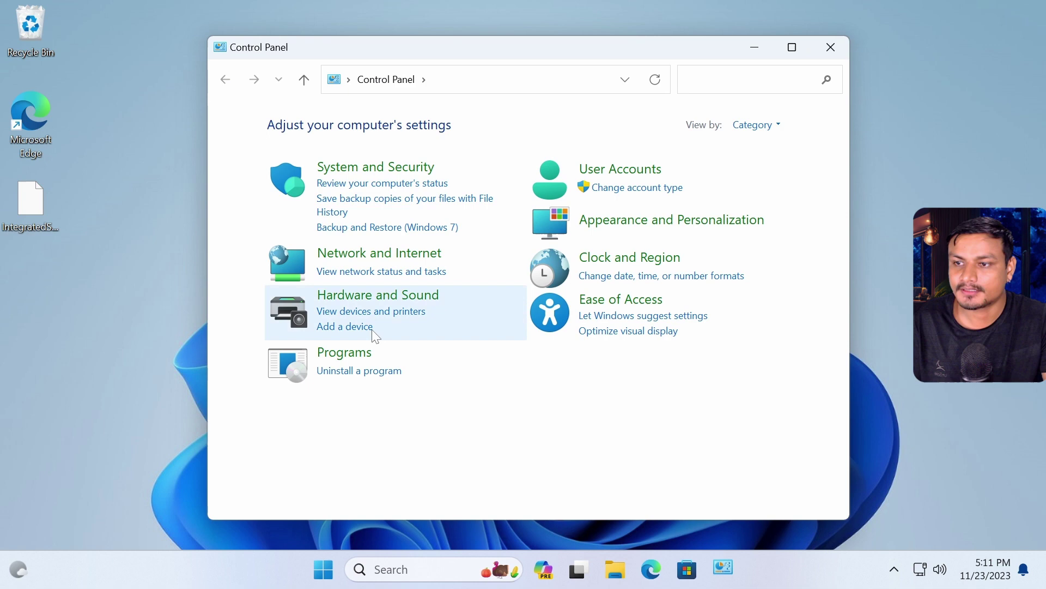
click(354, 372)
Step: Start uninstalling Microsoft Edge and approve the administrator permission prompt
click(461, 226)
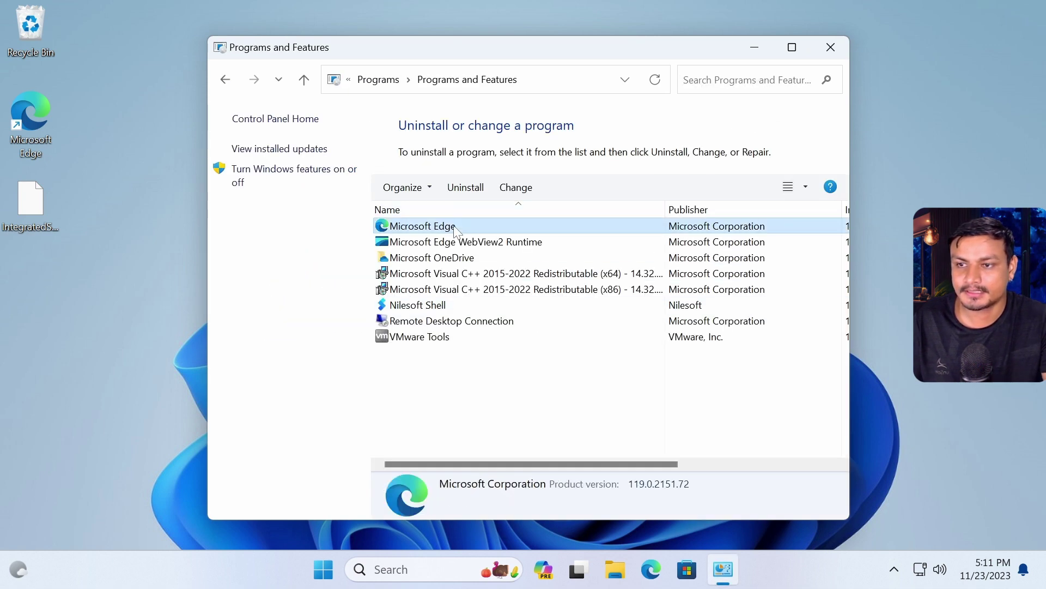
right_click(459, 228)
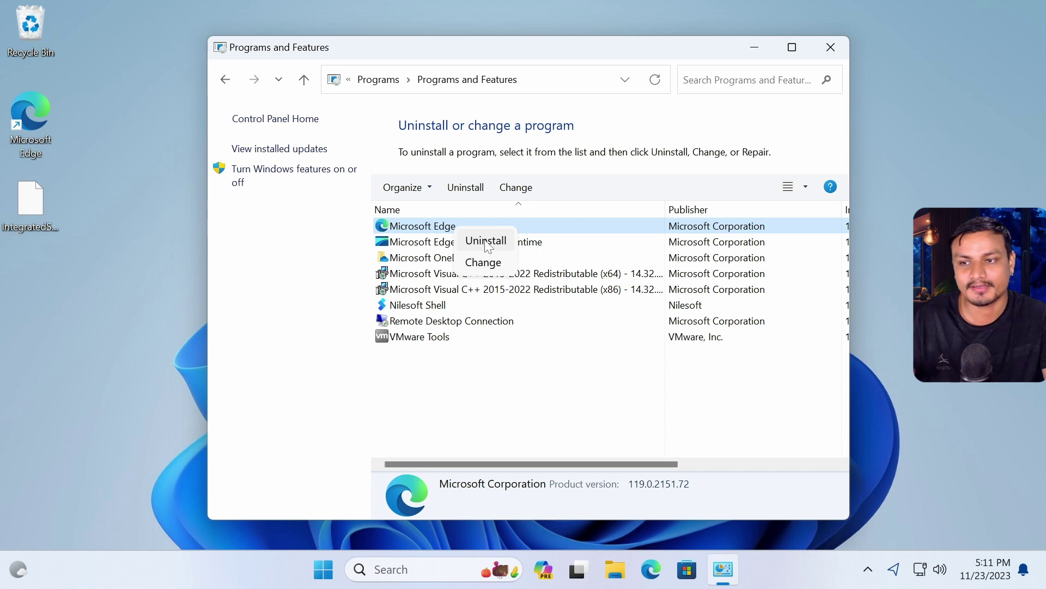
click(503, 380)
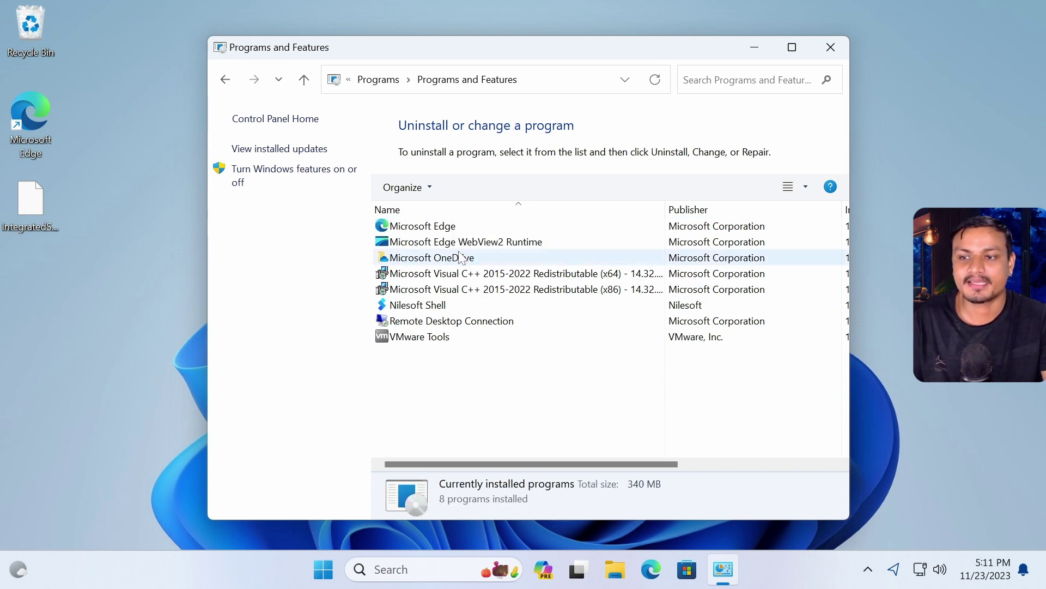
click(444, 227)
right_click(444, 228)
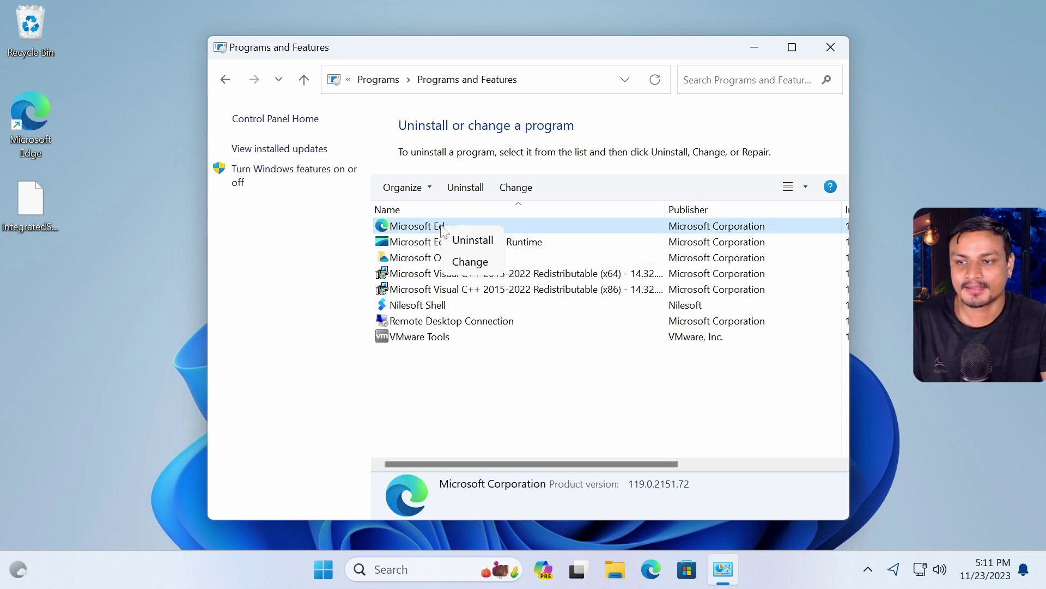
click(480, 241)
key(alt+y)
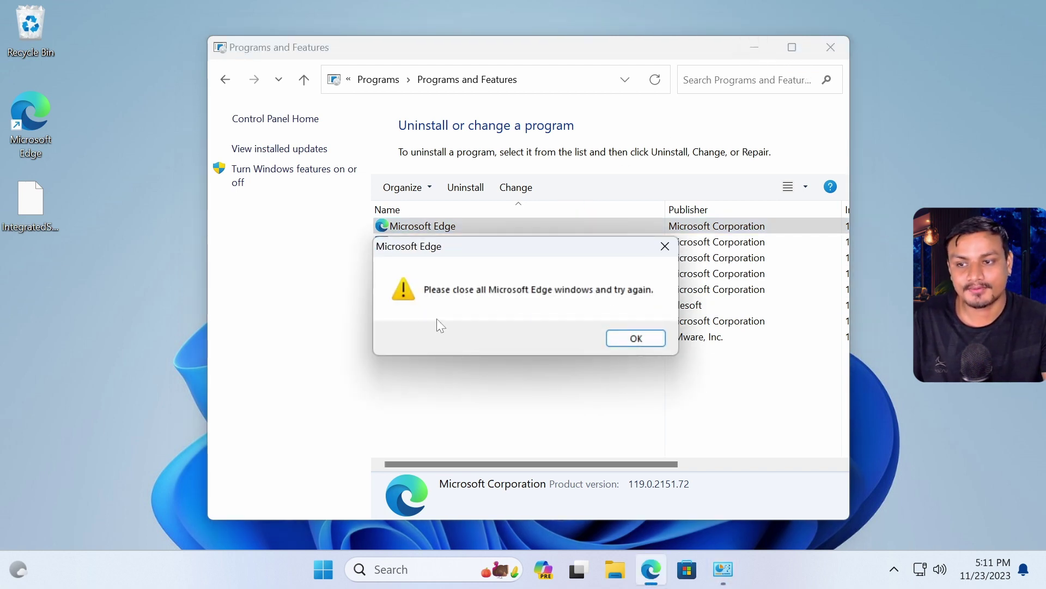
Step: End the Microsoft Edge process in Task Manager, with processes sorted by name
right_click(762, 569)
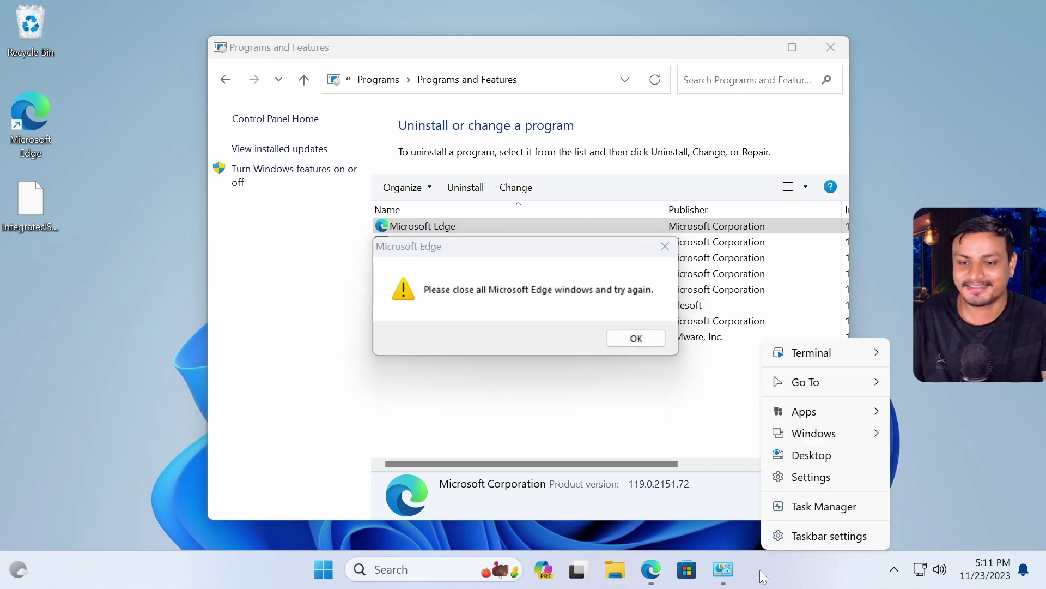
click(821, 511)
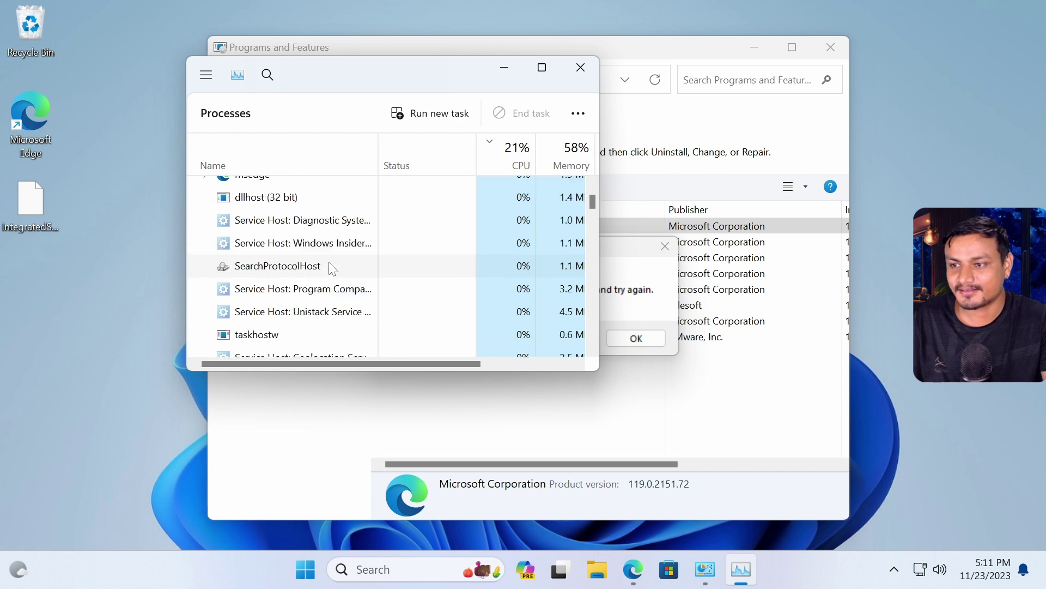
click(318, 160)
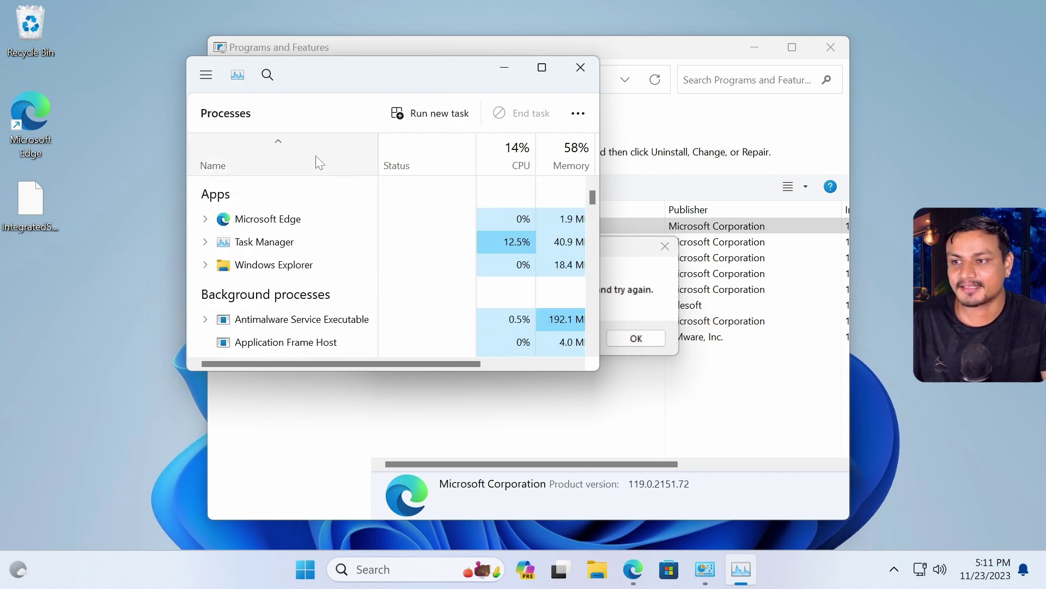
scroll(266, 229, down, 10)
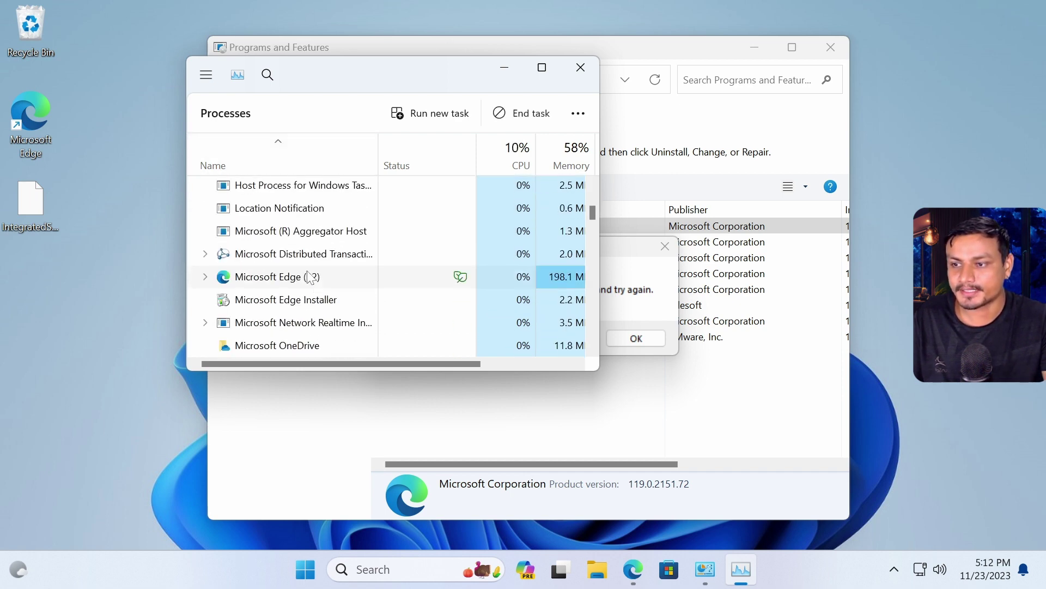
scroll(297, 251, up, 2)
right_click(273, 229)
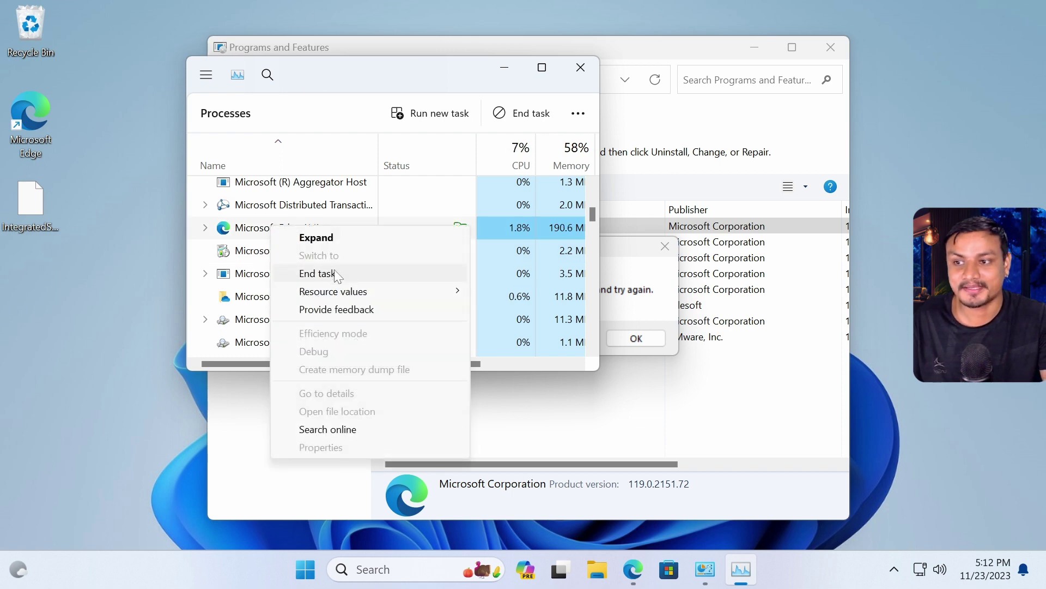
click(358, 273)
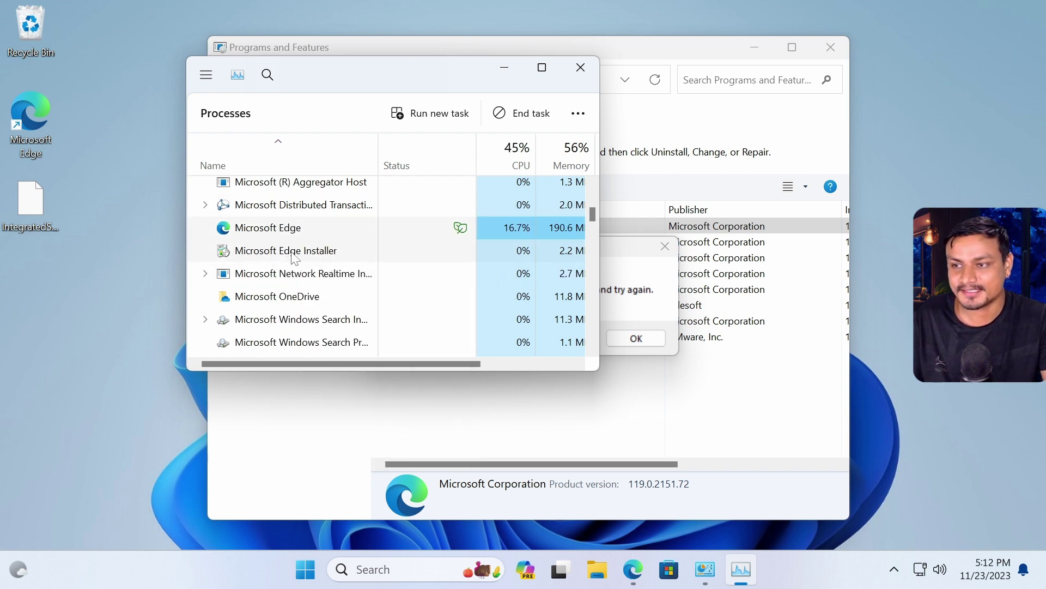
scroll(296, 278, down, 12)
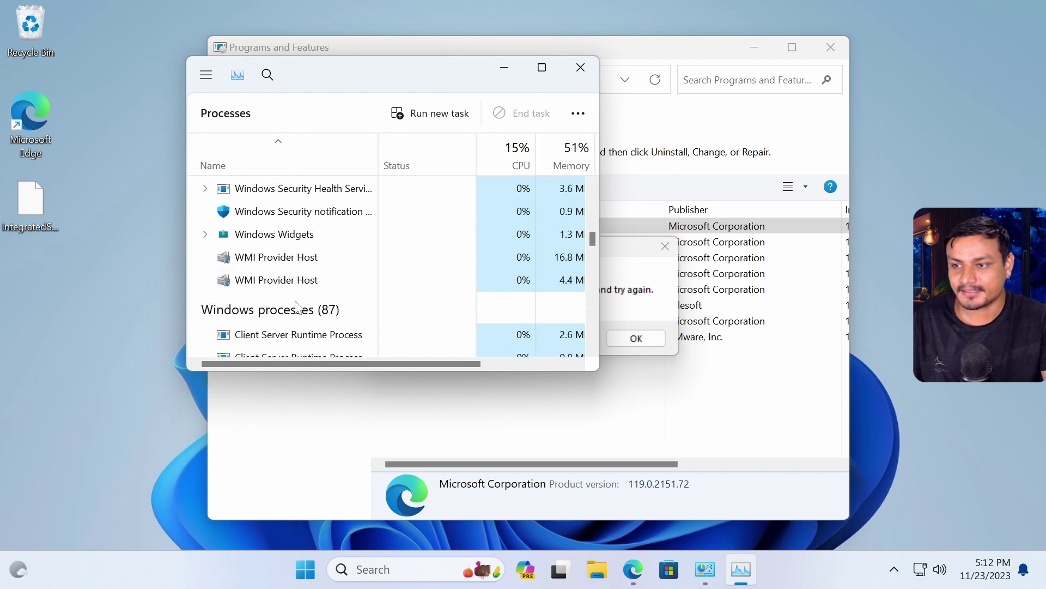
scroll(296, 305, down, 4)
Step: Uninstall Microsoft Edge with its browsing data cleared, then open Microsoft Edge WebView2 Runtime's setup
click(580, 67)
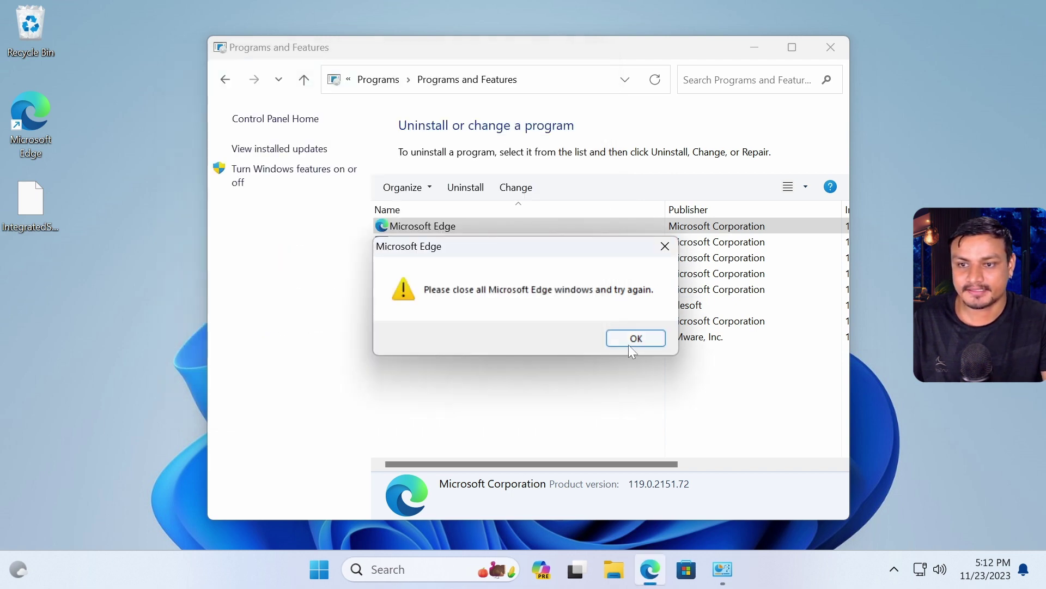
click(632, 339)
click(520, 188)
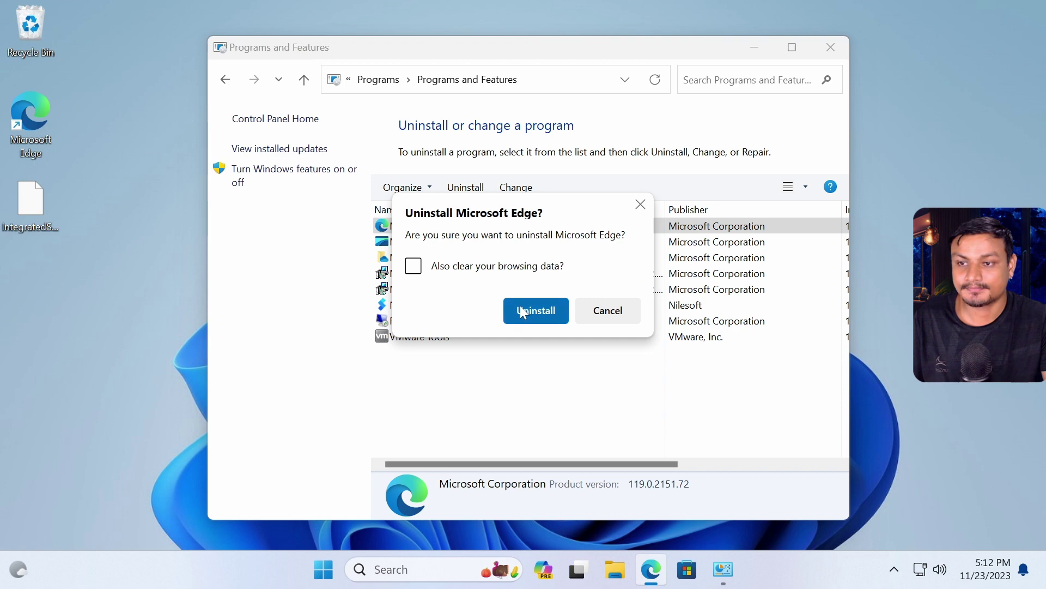
click(413, 266)
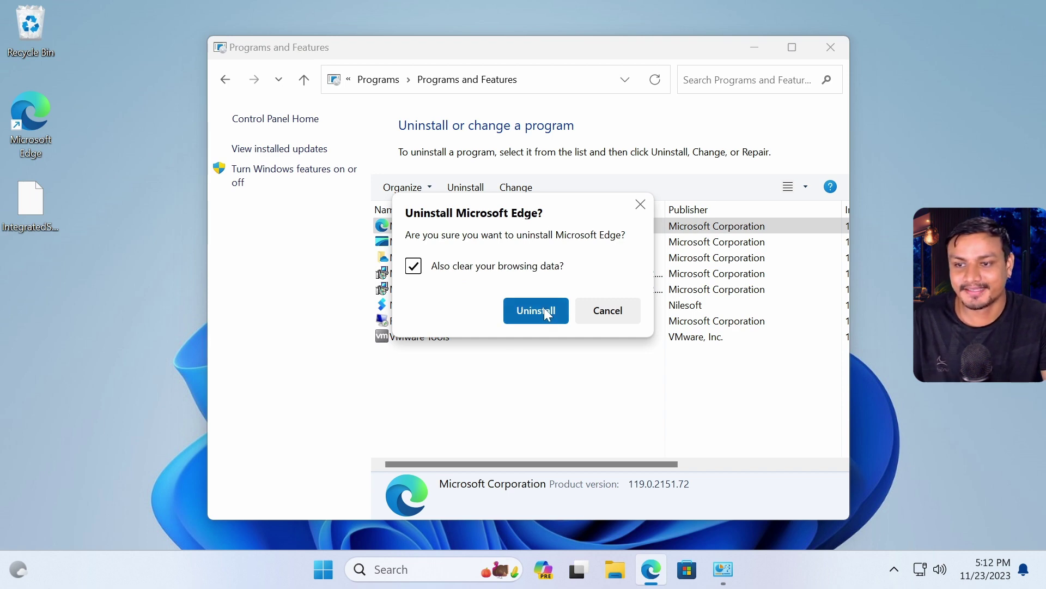
click(544, 310)
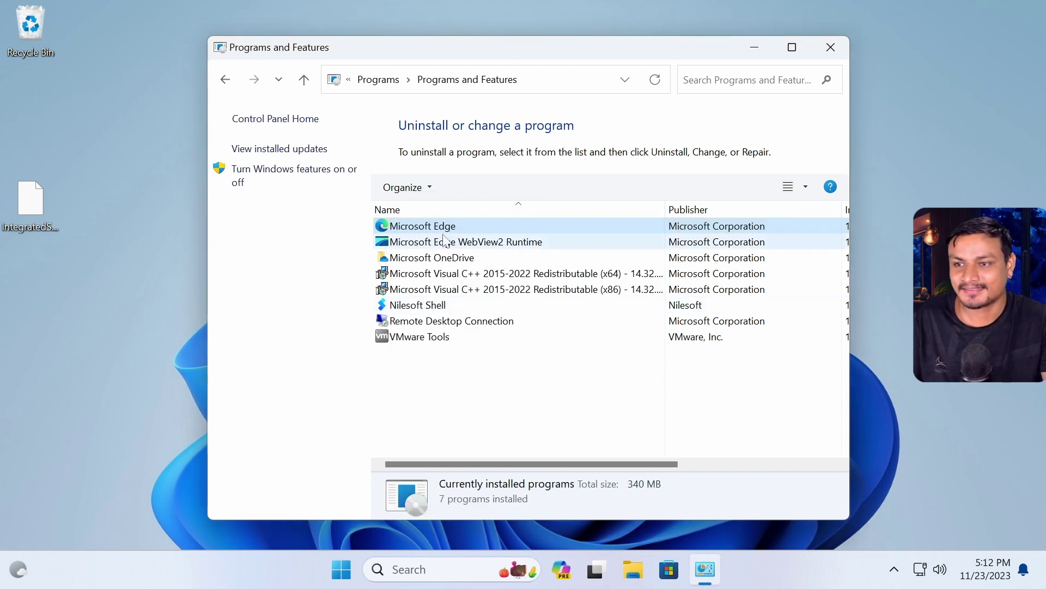
double_click(512, 226)
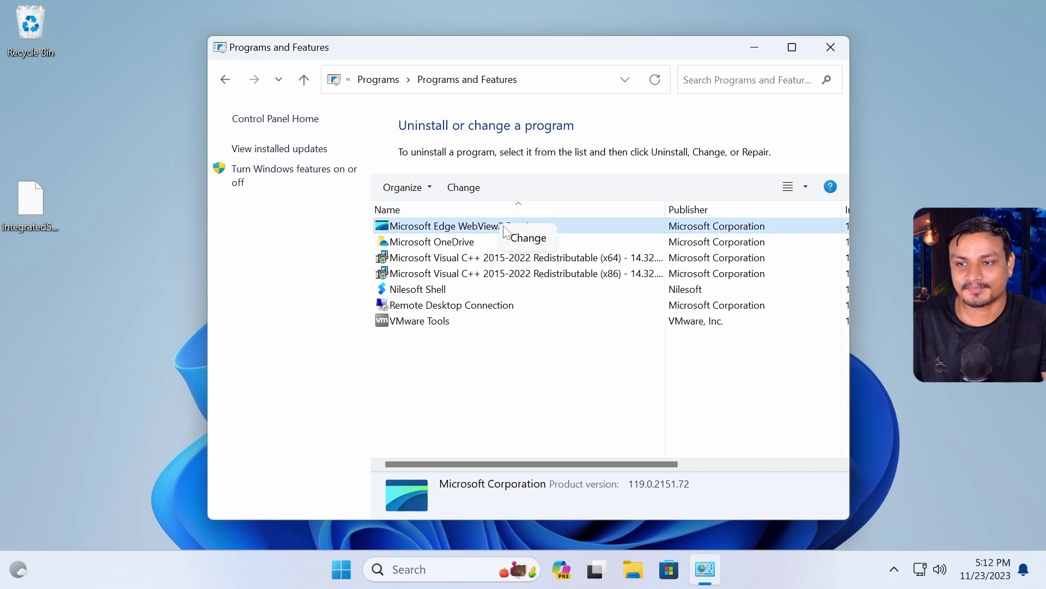